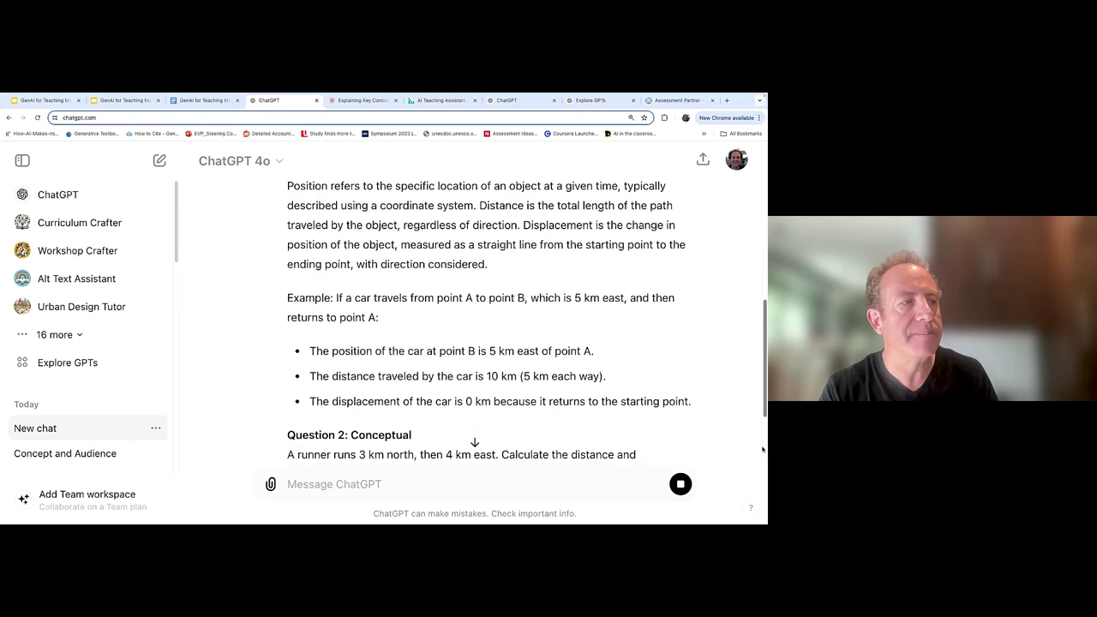
Read through the physics questions and answers being generated, from the position and displacement examples to the graphical interpretation questions
scroll(761, 463, "down", 1)
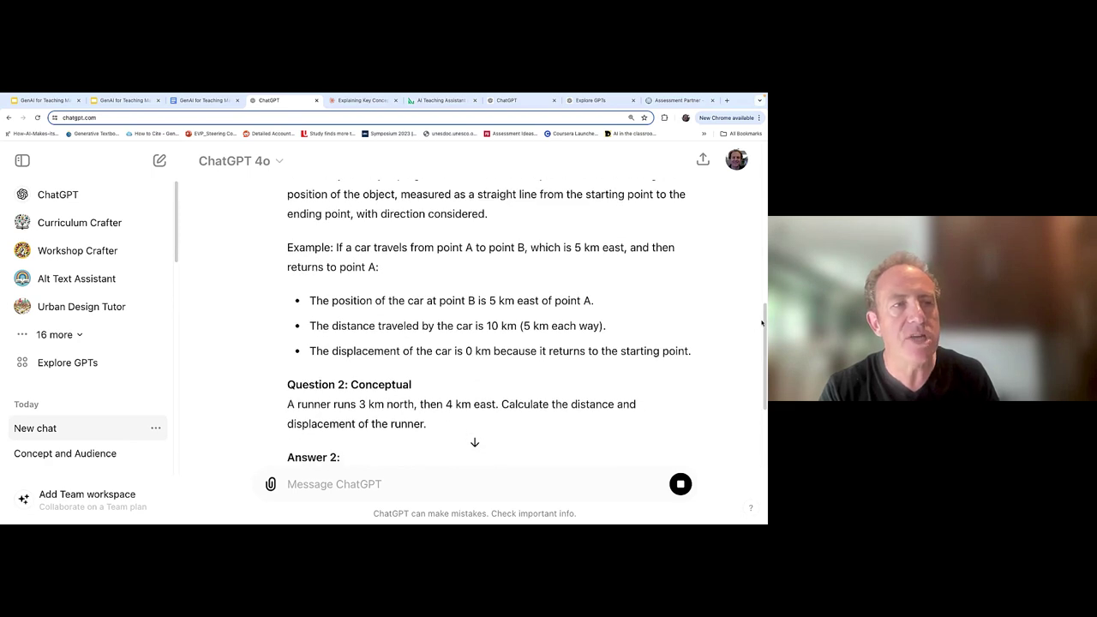
left_click_drag(762, 326, 763, 331)
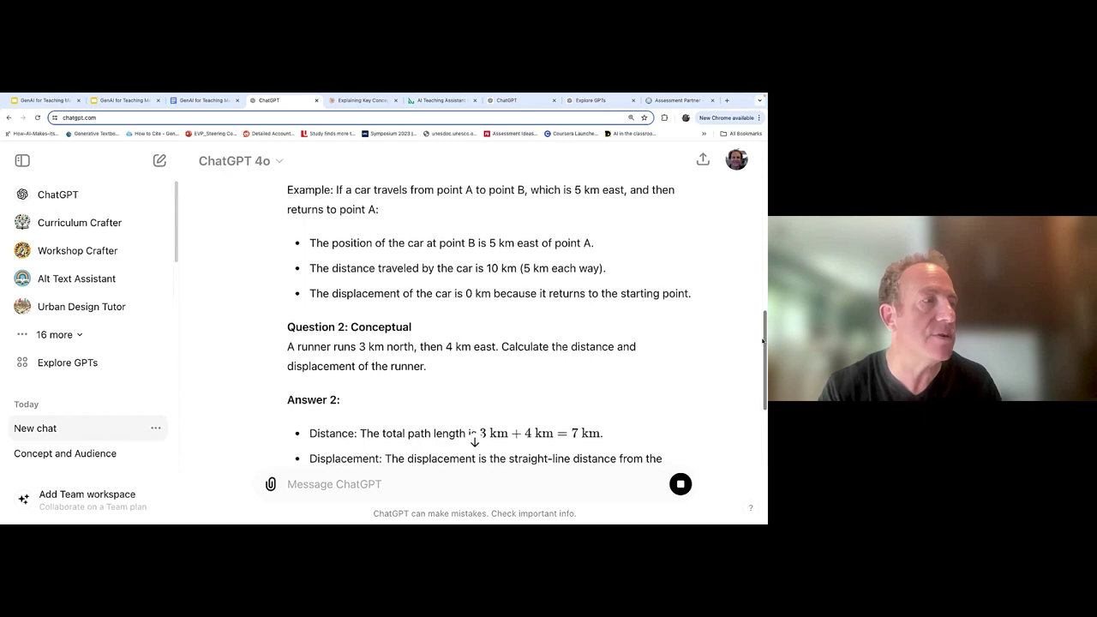
left_click_drag(762, 339, 762, 297)
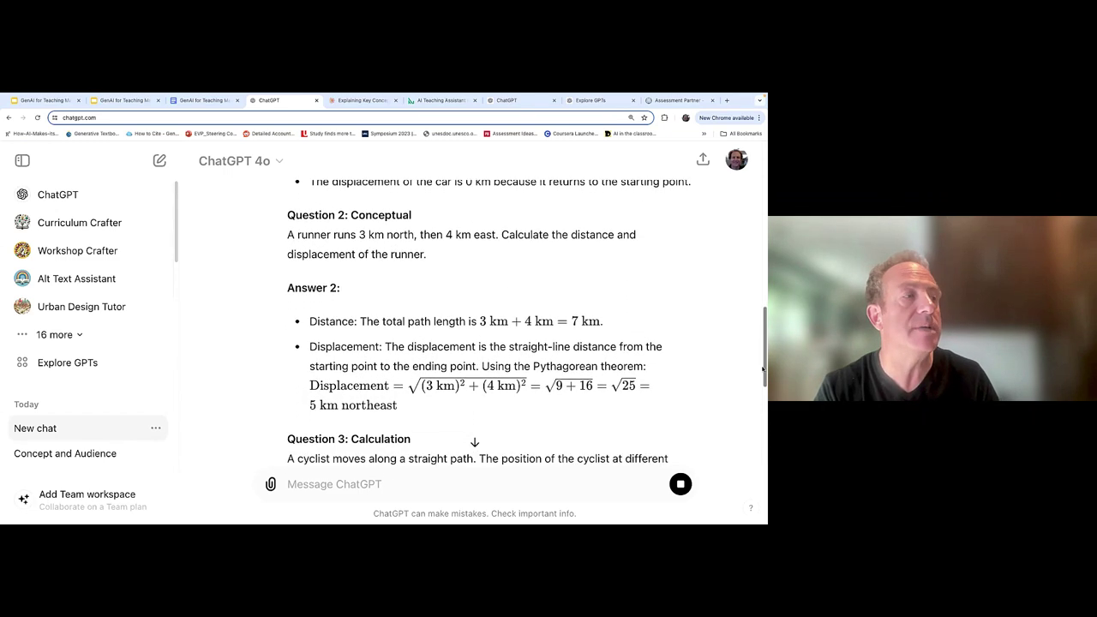
mouse_move(762, 379)
left_mouse_down()
mouse_move(762, 419)
mouse_move(762, 379)
left_mouse_up()
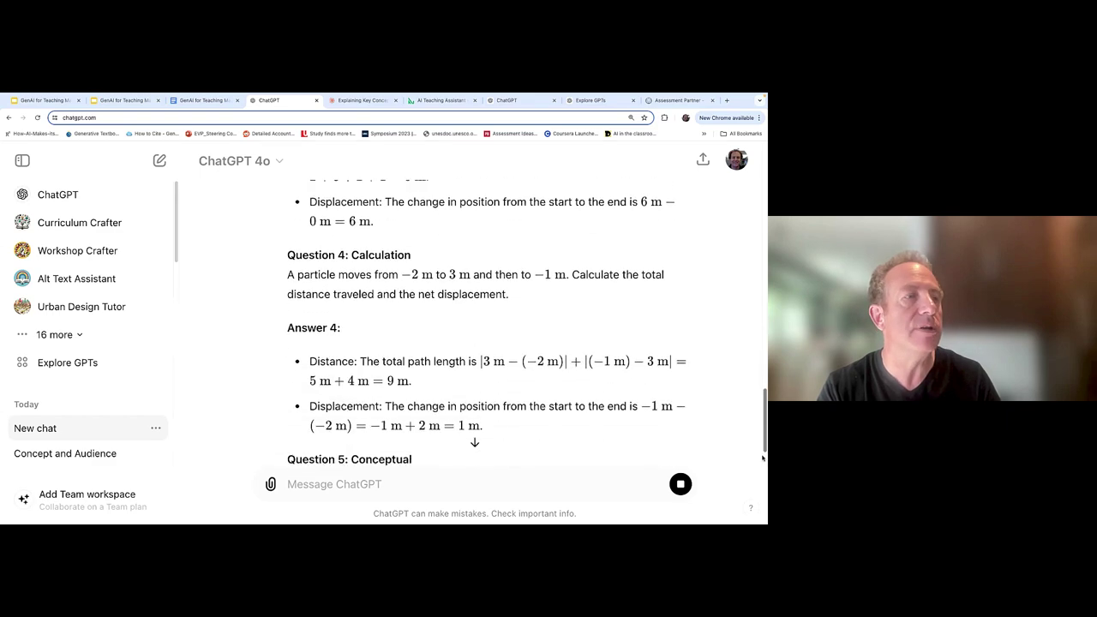
scroll(762, 479, "down", 1)
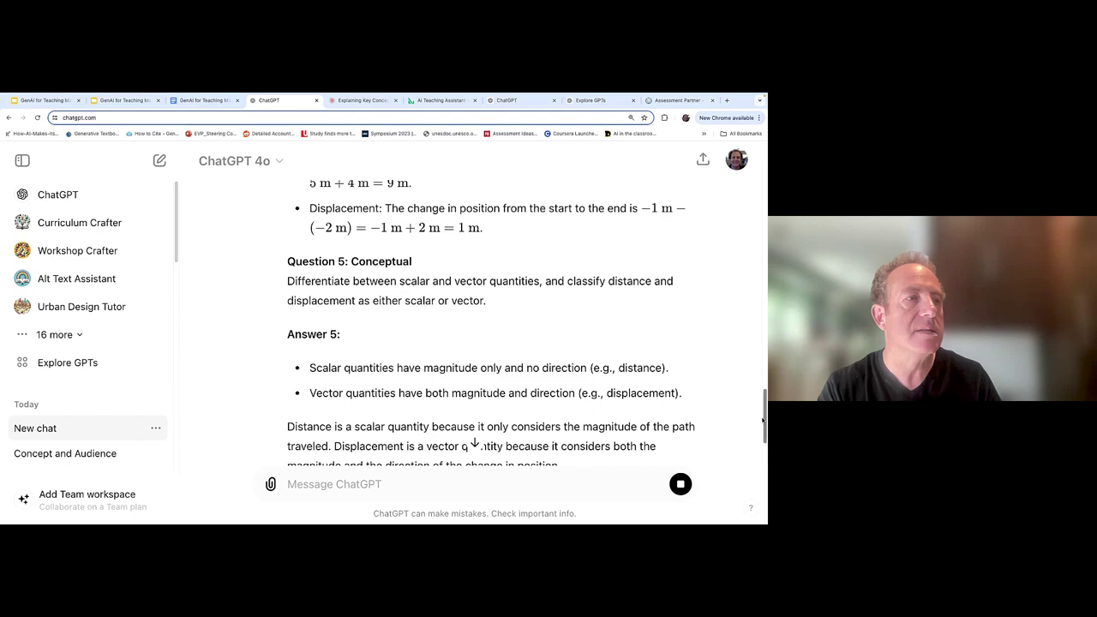
left_click_drag(762, 414, 762, 461)
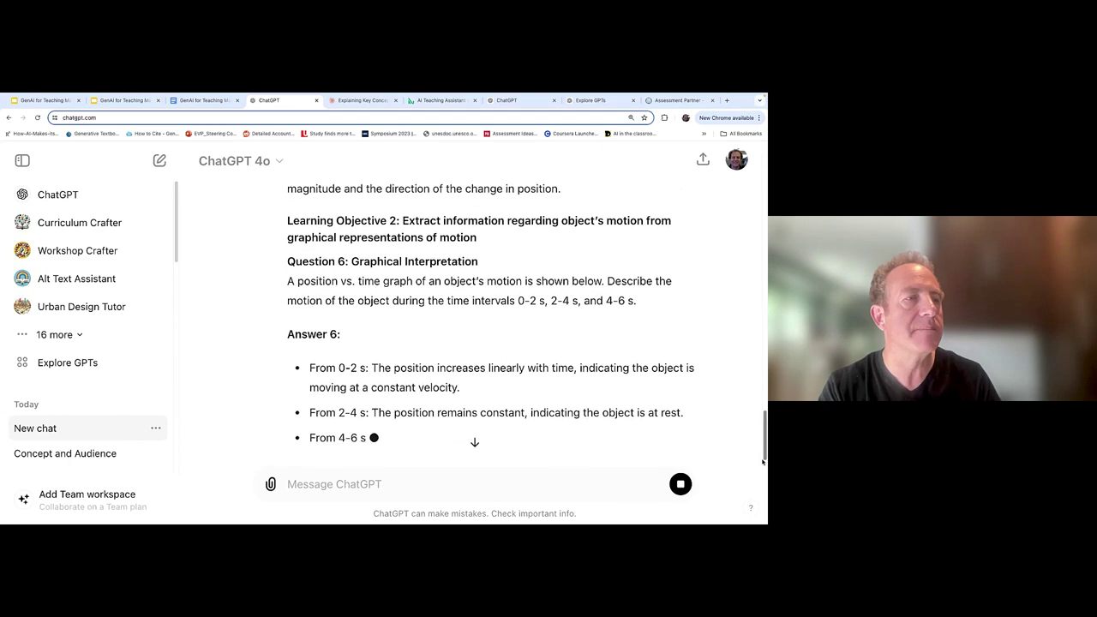
scroll(762, 446, "down", 3)
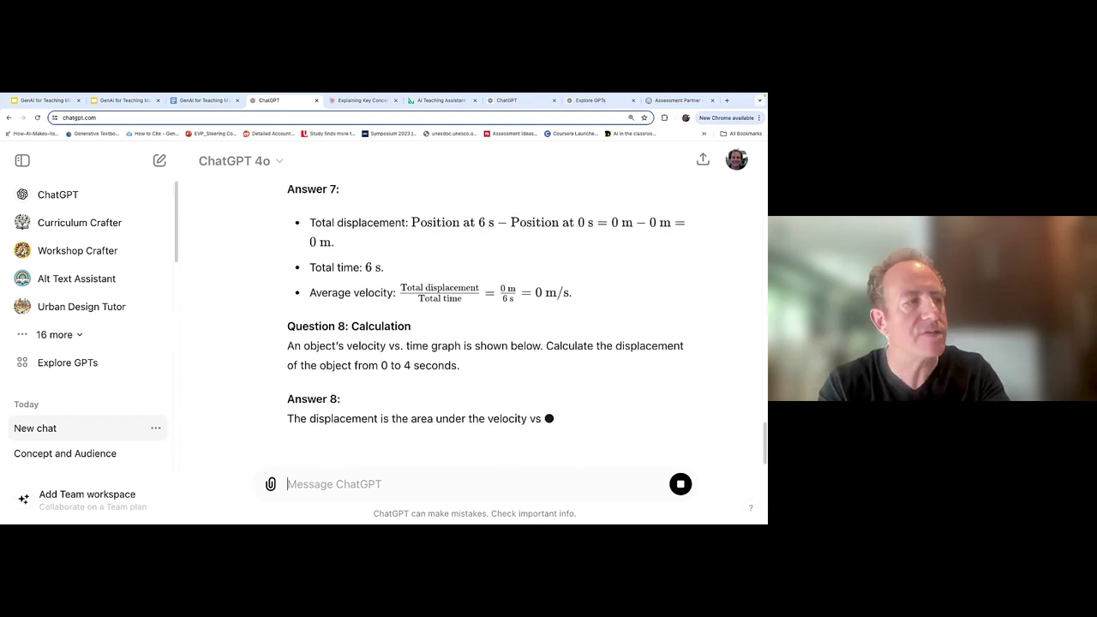
Draft the follow-up message "Act as an expert in physics evaluation and critique these questions. What criteria did you use?"
type("ACt")
key("BackSpace")
key("BackSpace")
type("c")
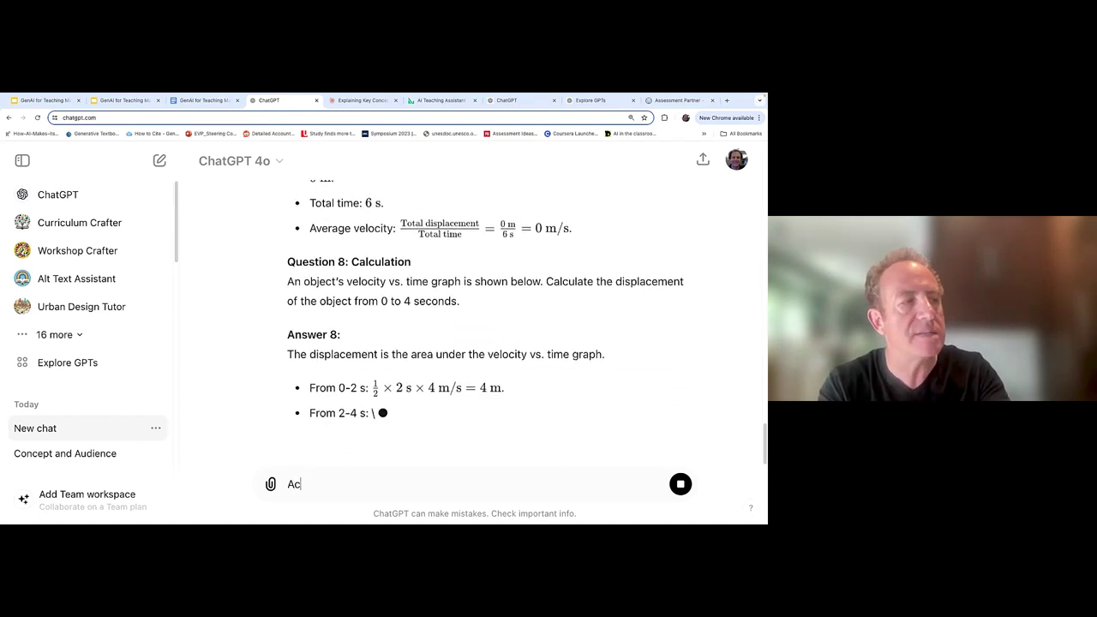
type("t as an ex")
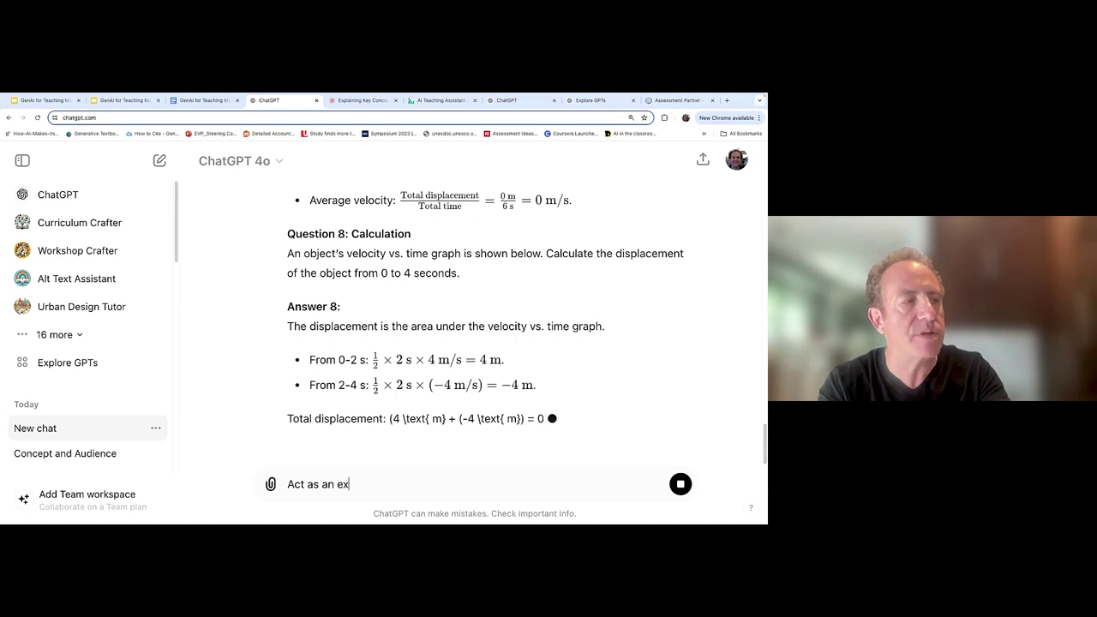
type("pert in")
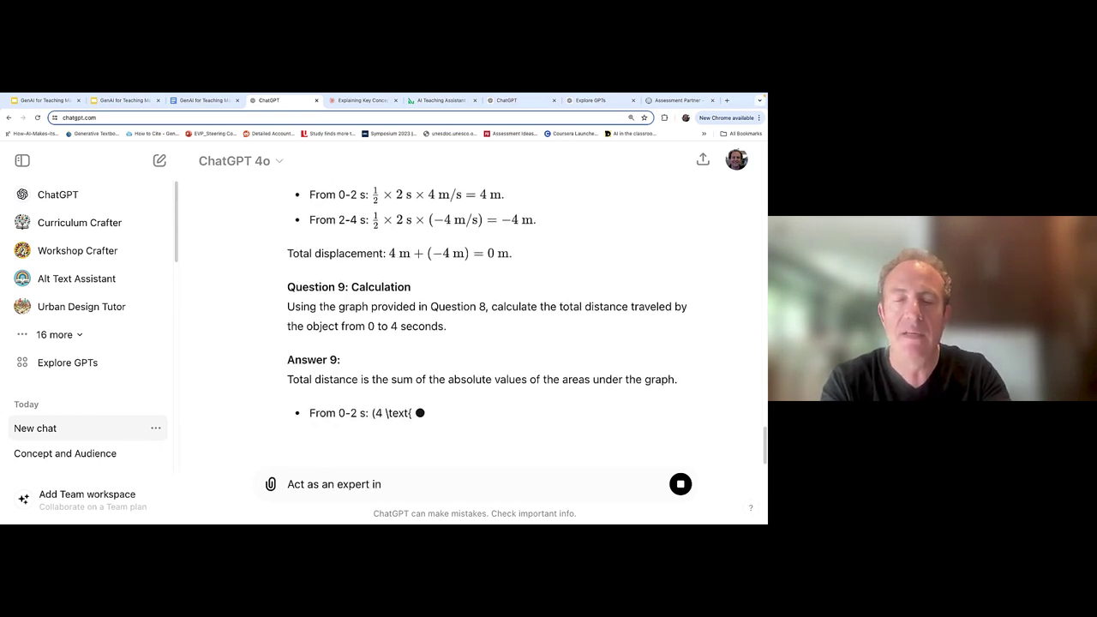
type(" physics eva")
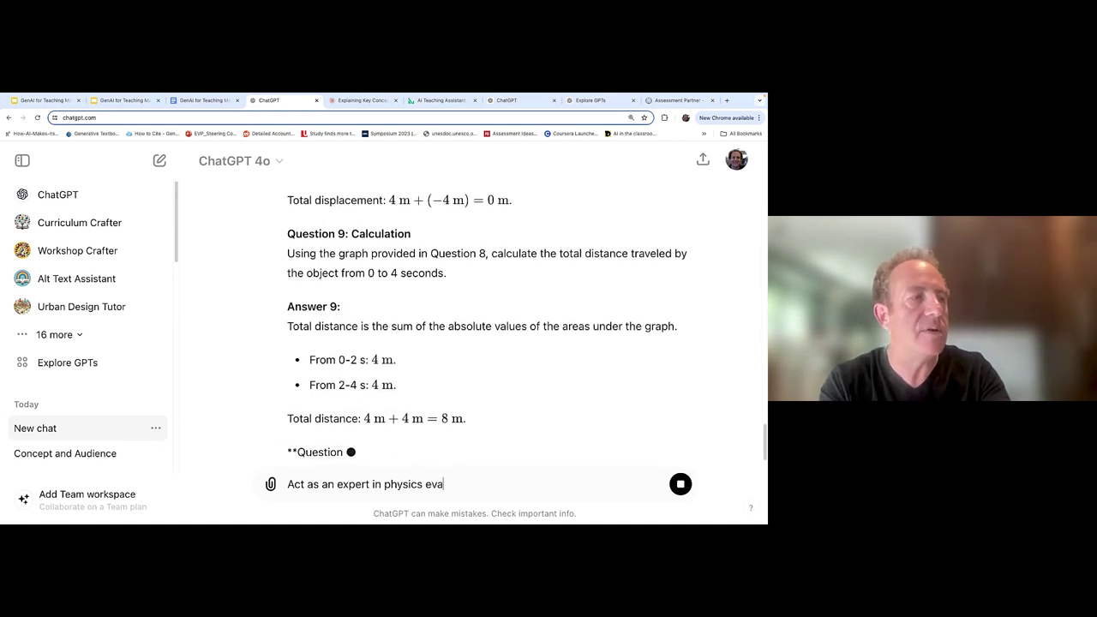
type("luation and ")
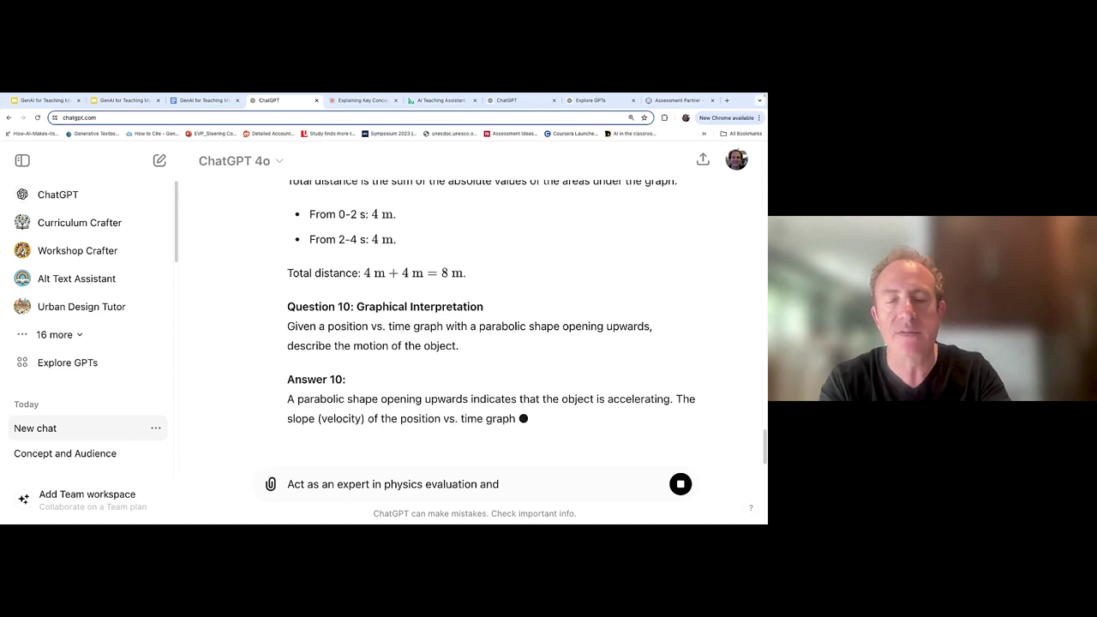
type("criq")
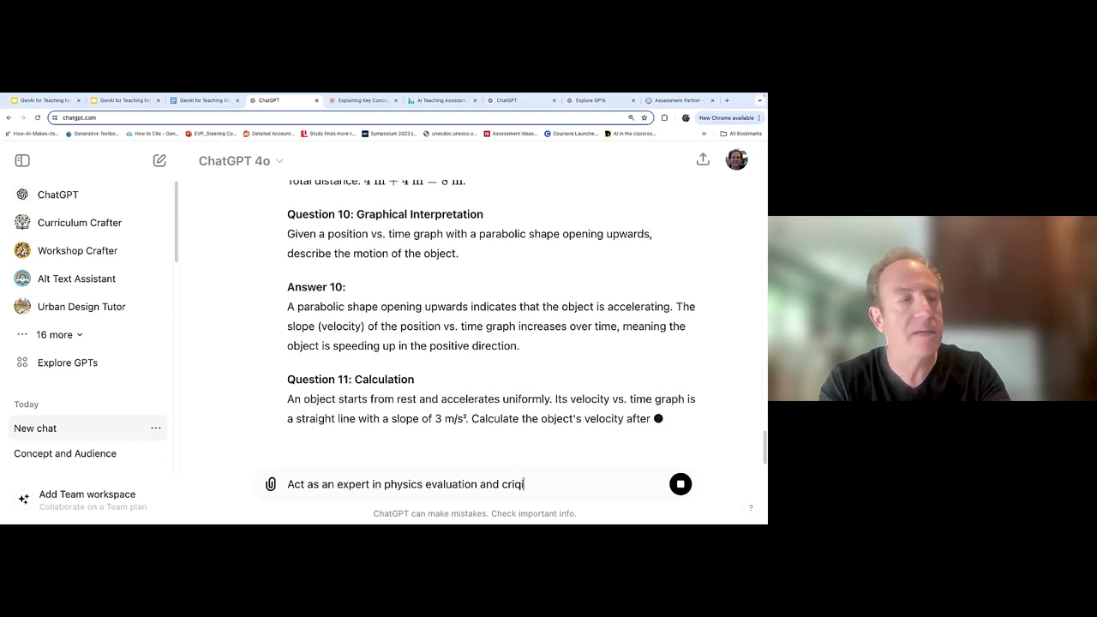
type("tiq")
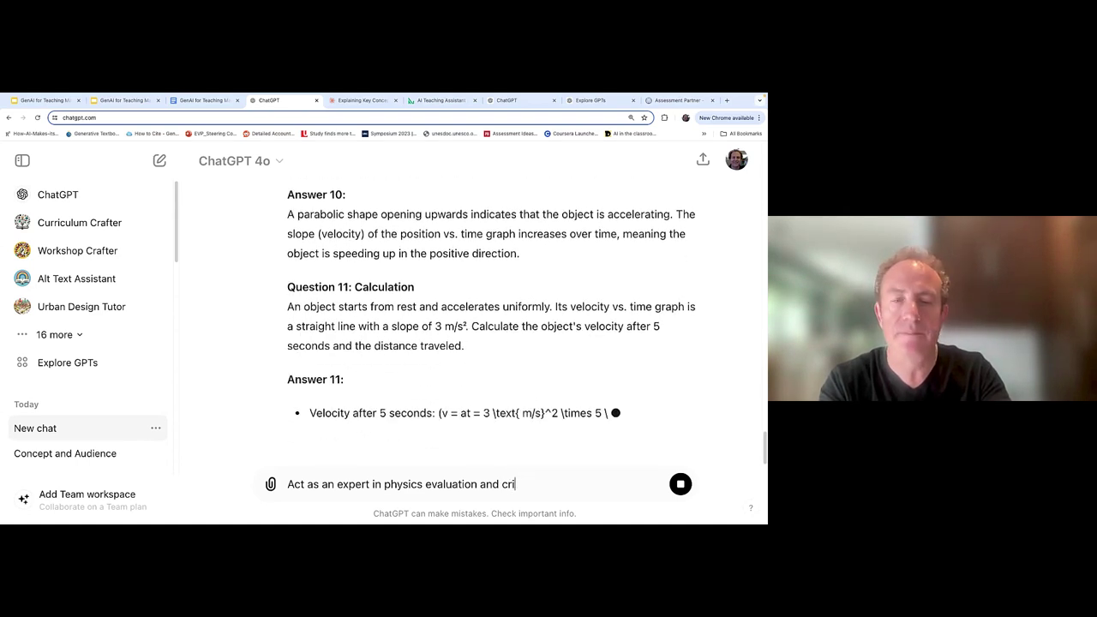
type("ue th")
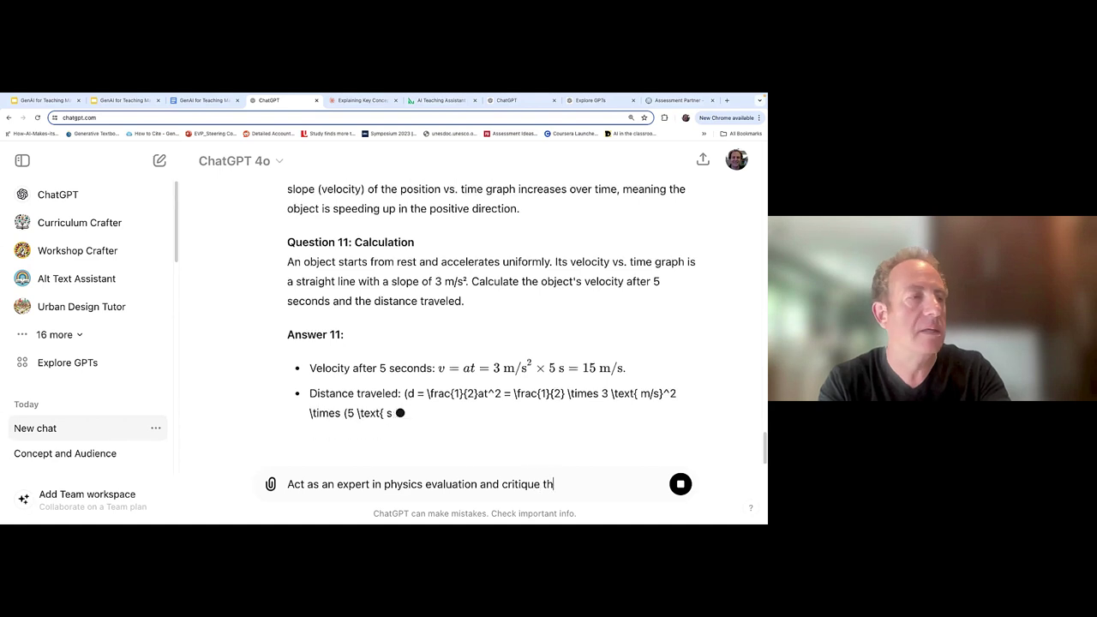
type("ese que")
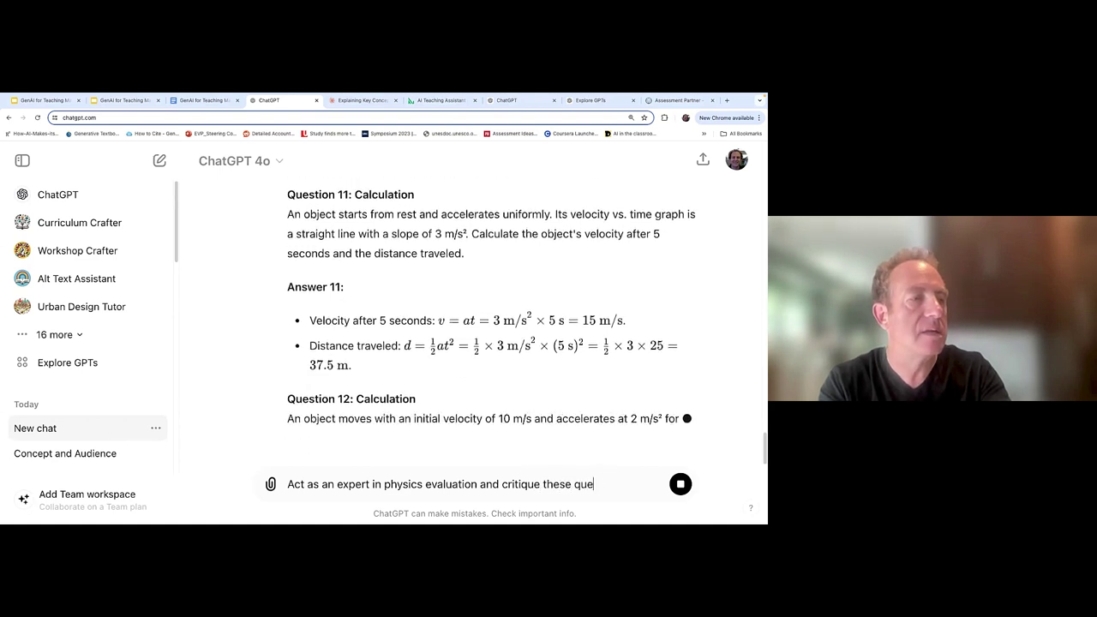
type("stions. What cr")
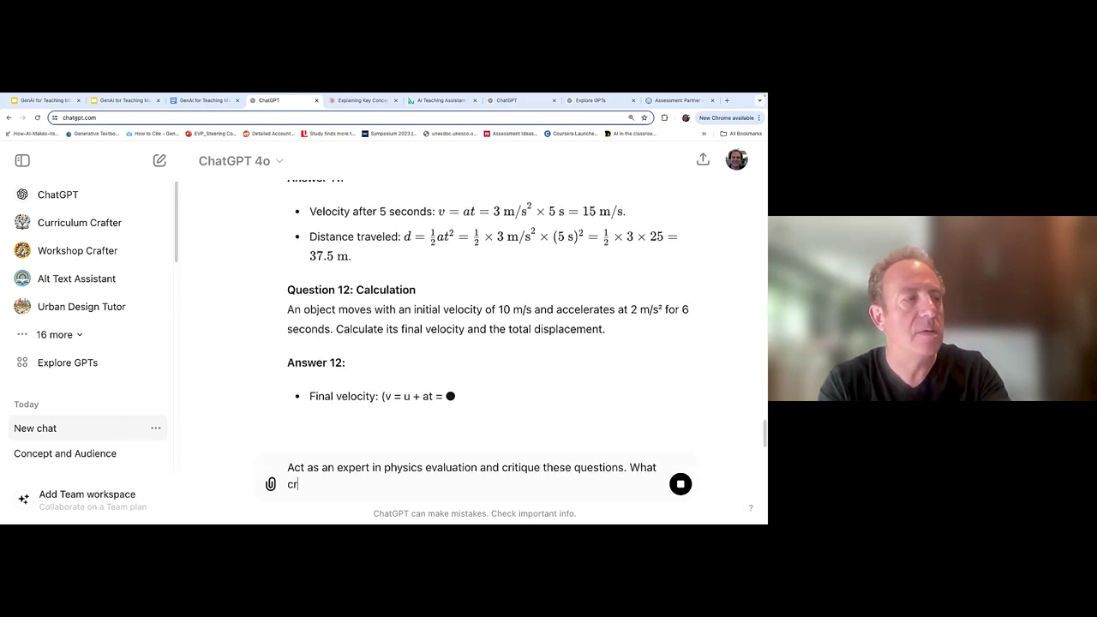
type("iteria did ")
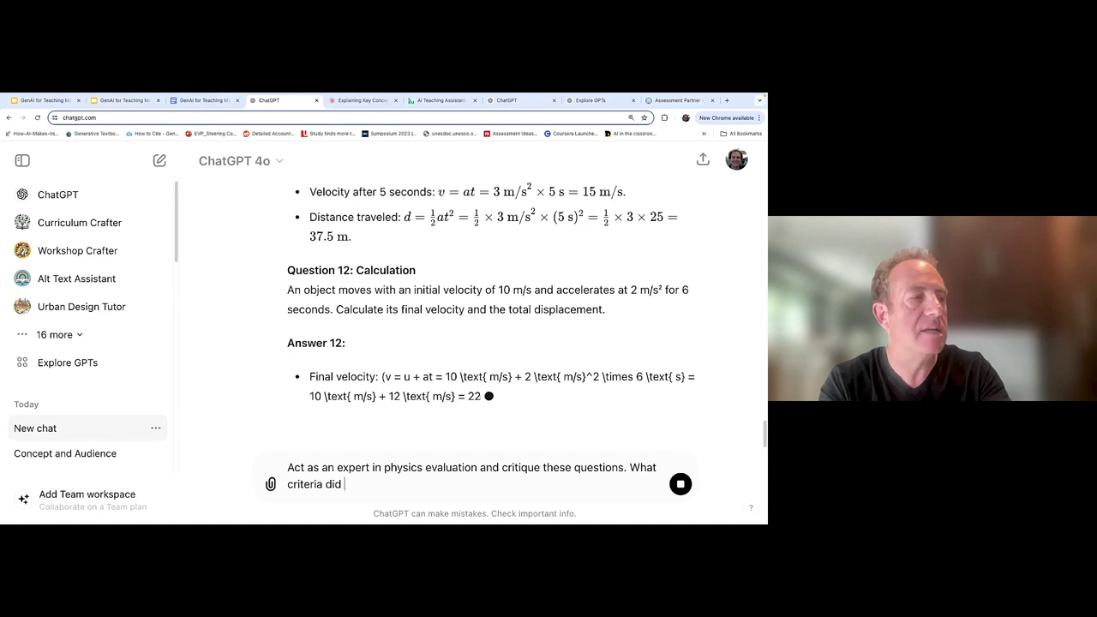
type("oyu d")
key("BackSpace")
key("BackSpace")
key("BackSpace")
key("BackSpace")
key("BackSpace")
type("y")
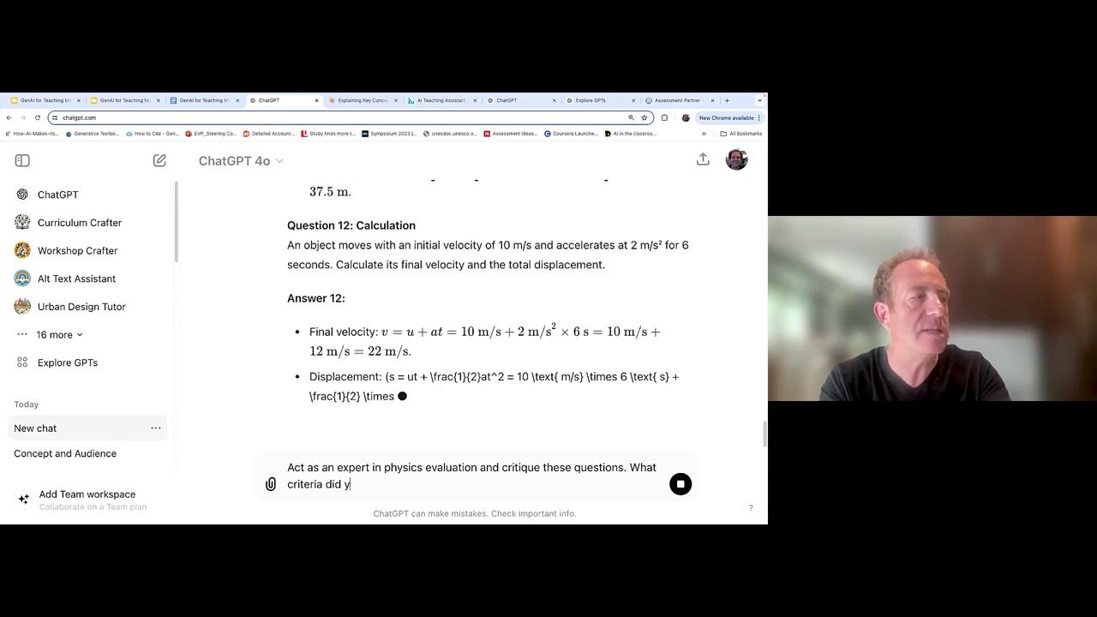
type("ou use?")
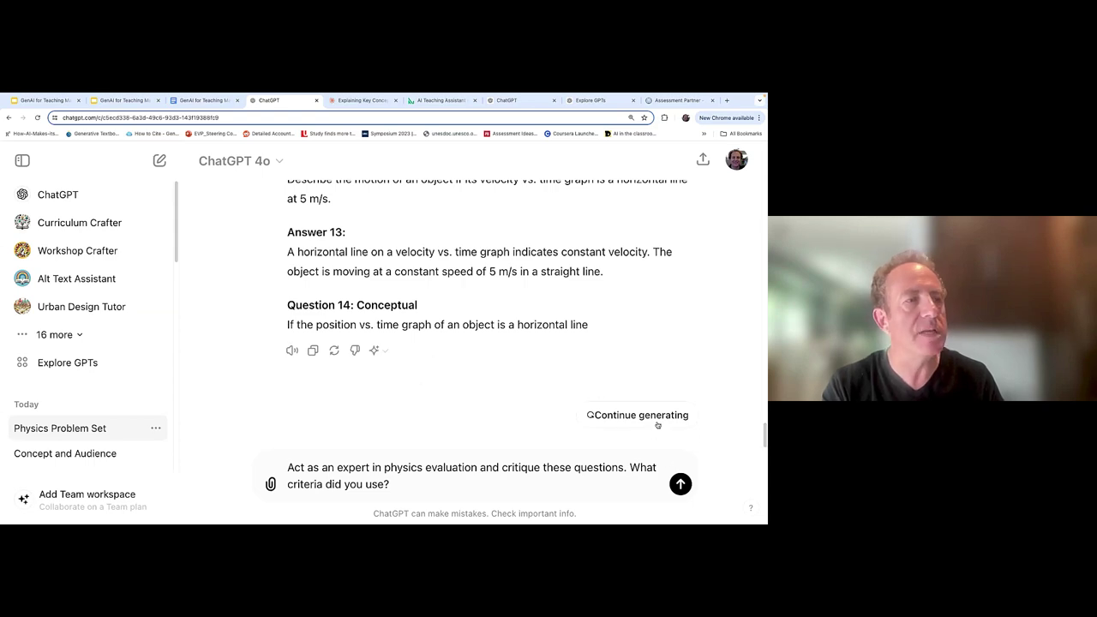
Continue generating the cut-off problem set to its end and send the drafted critique request
left_click(653, 418)
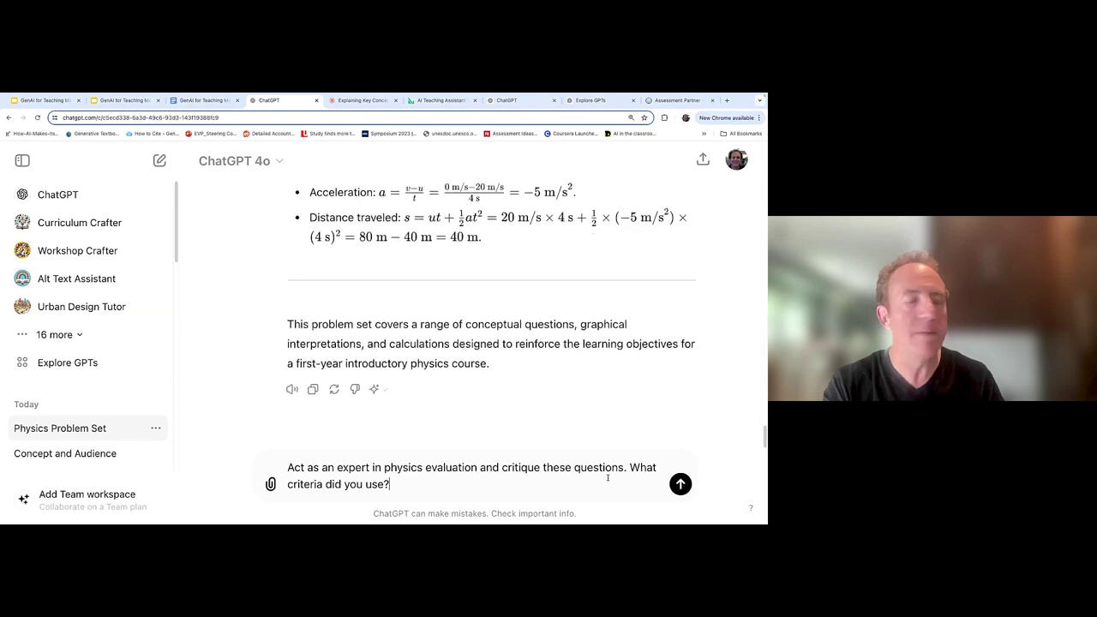
key("Return")
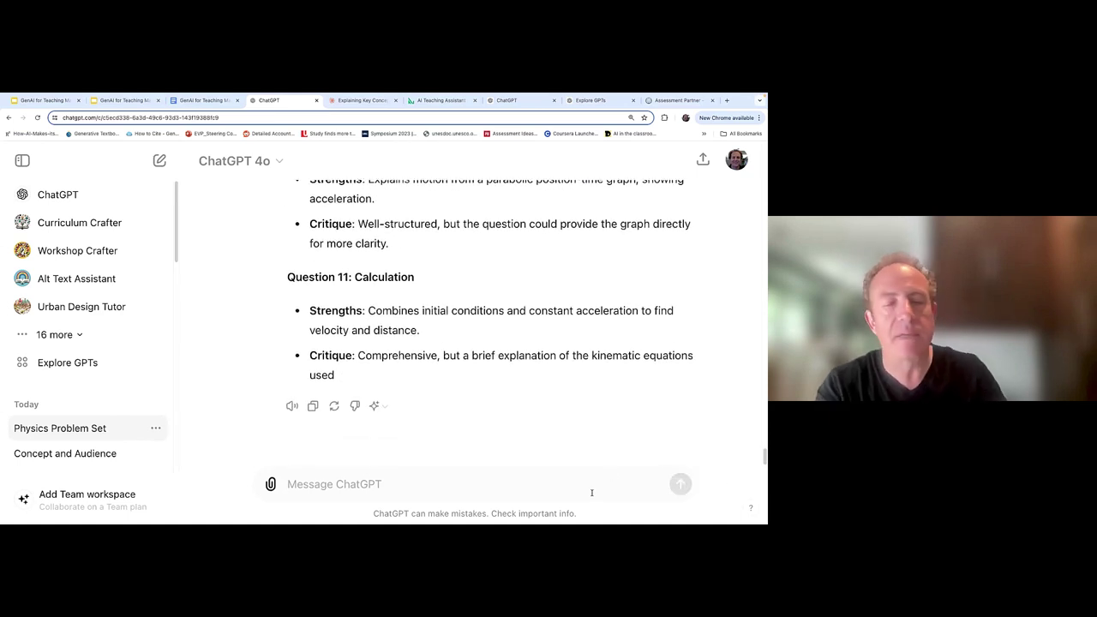
Send the follow-up request "Rewrite based on this critique" to revise the physics problem set
type("Rewrite based on this critique")
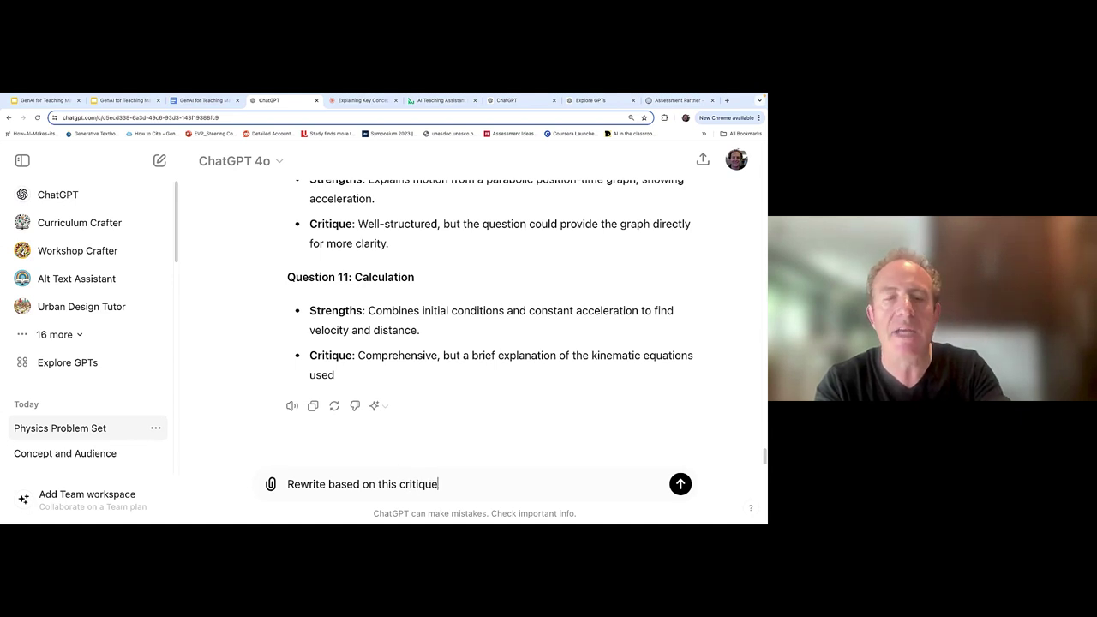
key("Return")
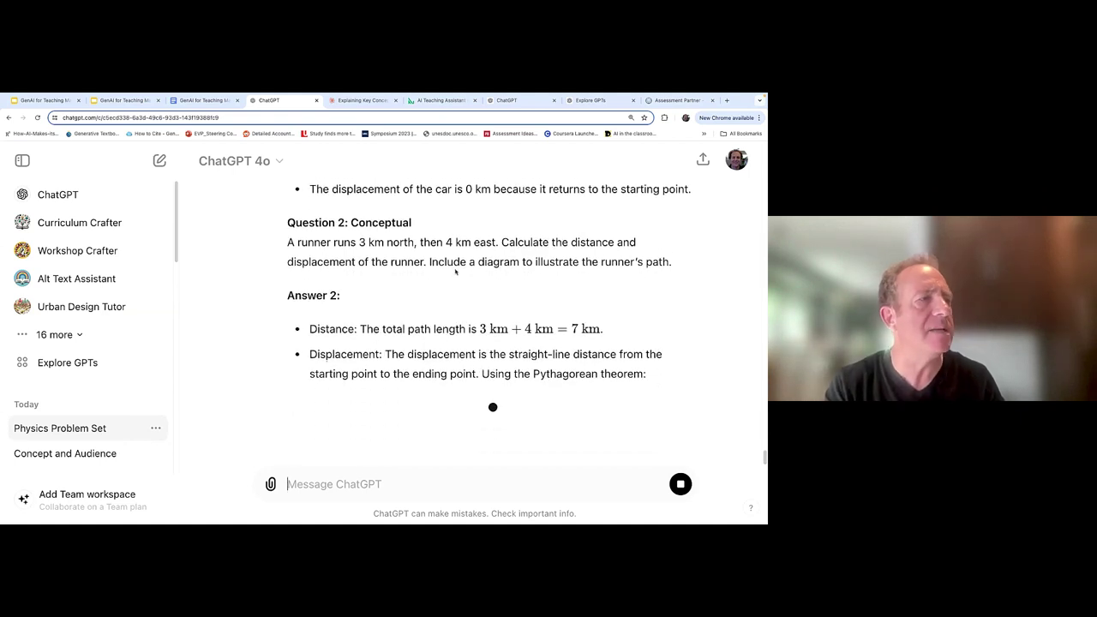
Switch to the Google Slides deck, present it from the "Example - Demo" slide and advance to "Questions Generators - Demo"
left_click(43, 101)
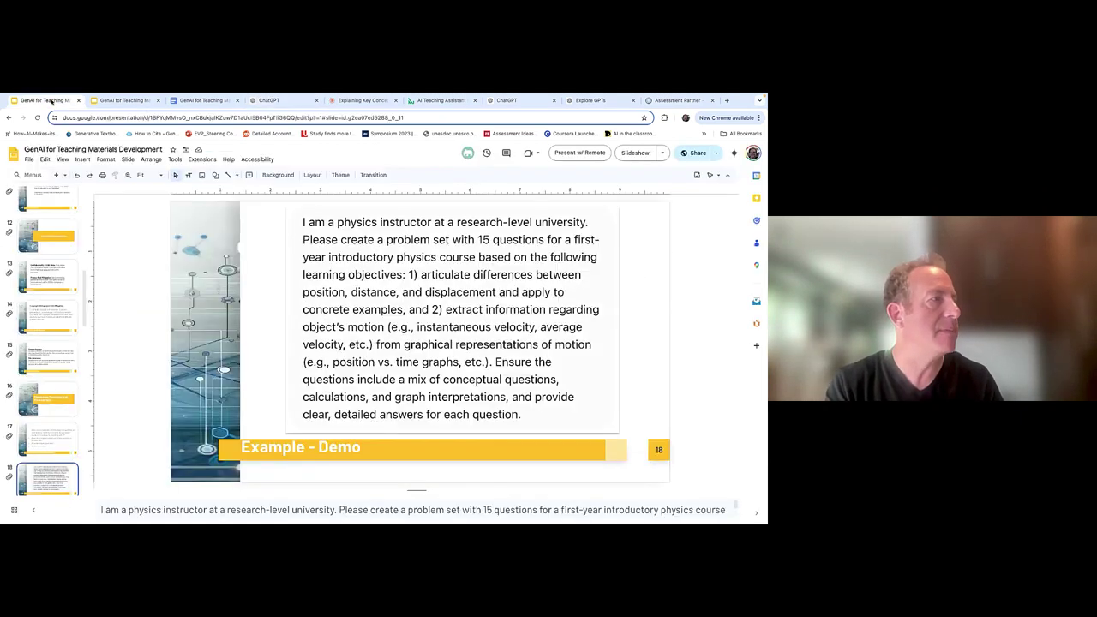
left_click(635, 153)
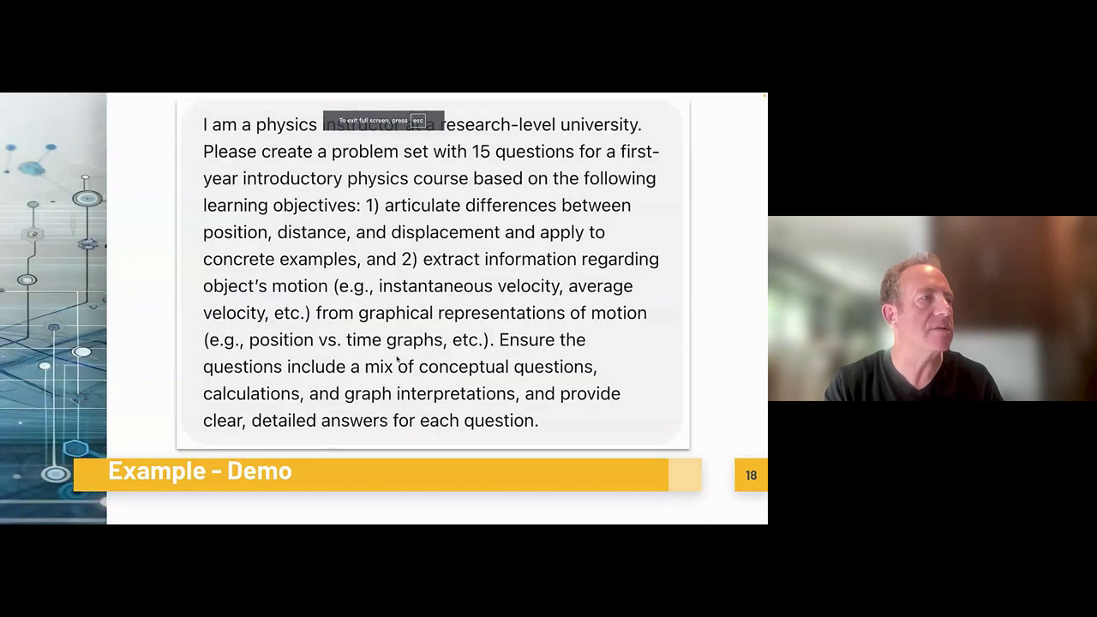
key("Right")
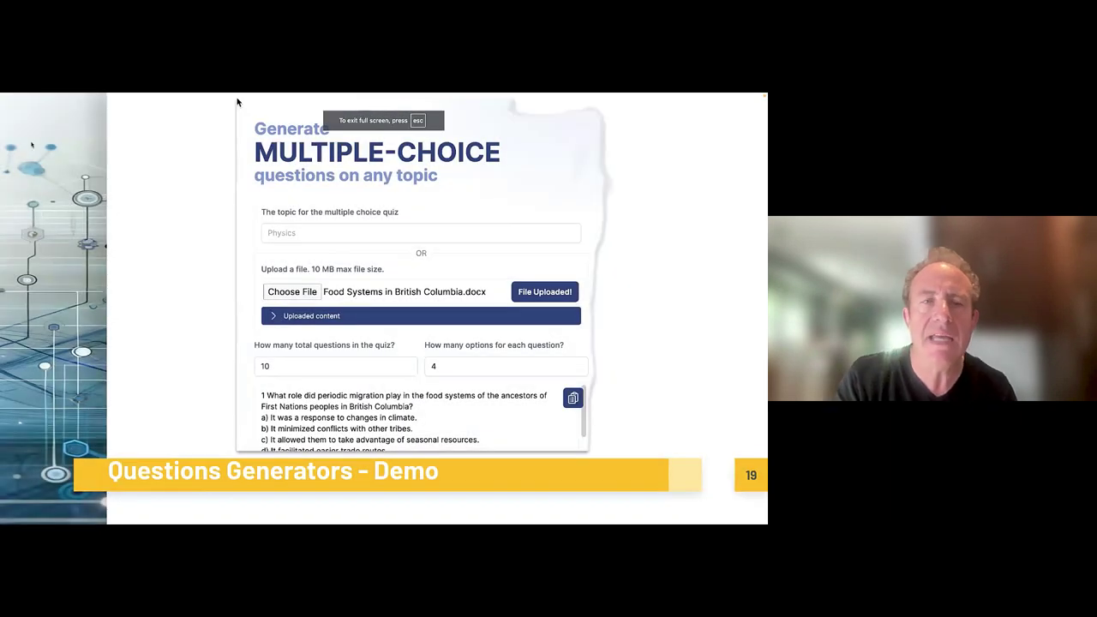
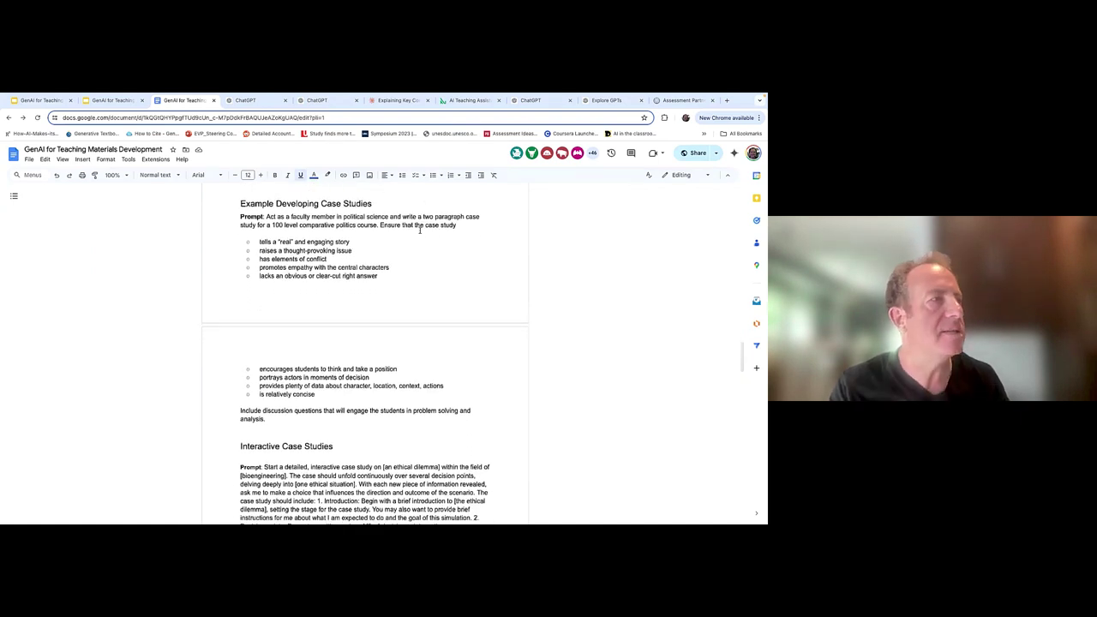
In the Google Docs handout, copy the full prompt under "Example Developing Case Studies", including its criteria list and discussion questions request
left_click_drag(239, 217, 312, 421)
key("ctrl+c")
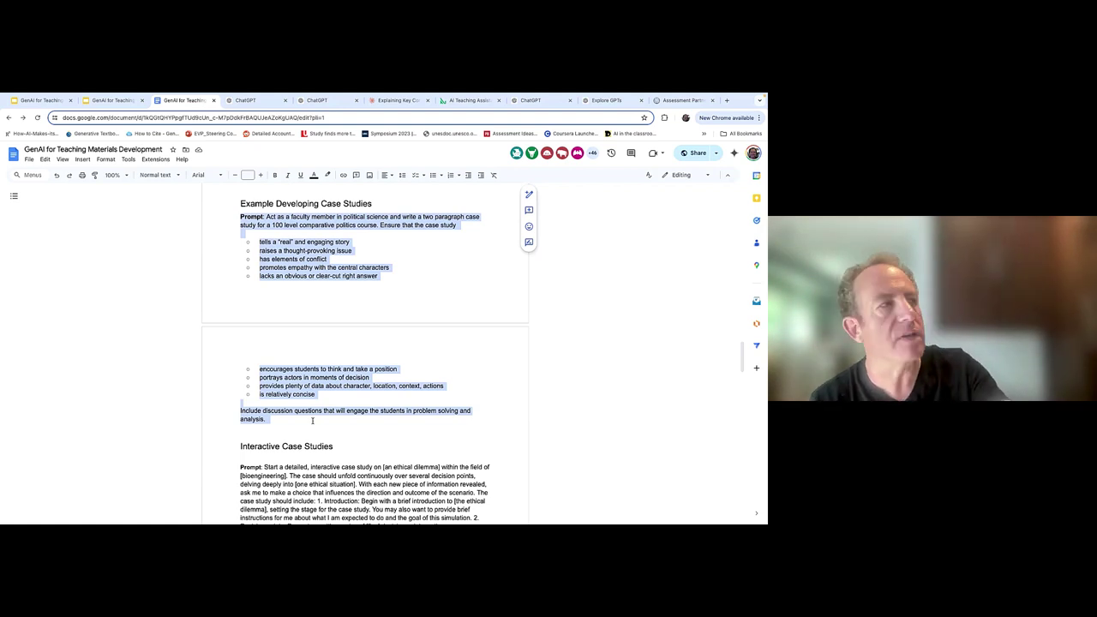
Submit the copied political science case study prompt in a new Claude chat and look over the generated case study document
left_click(396, 100)
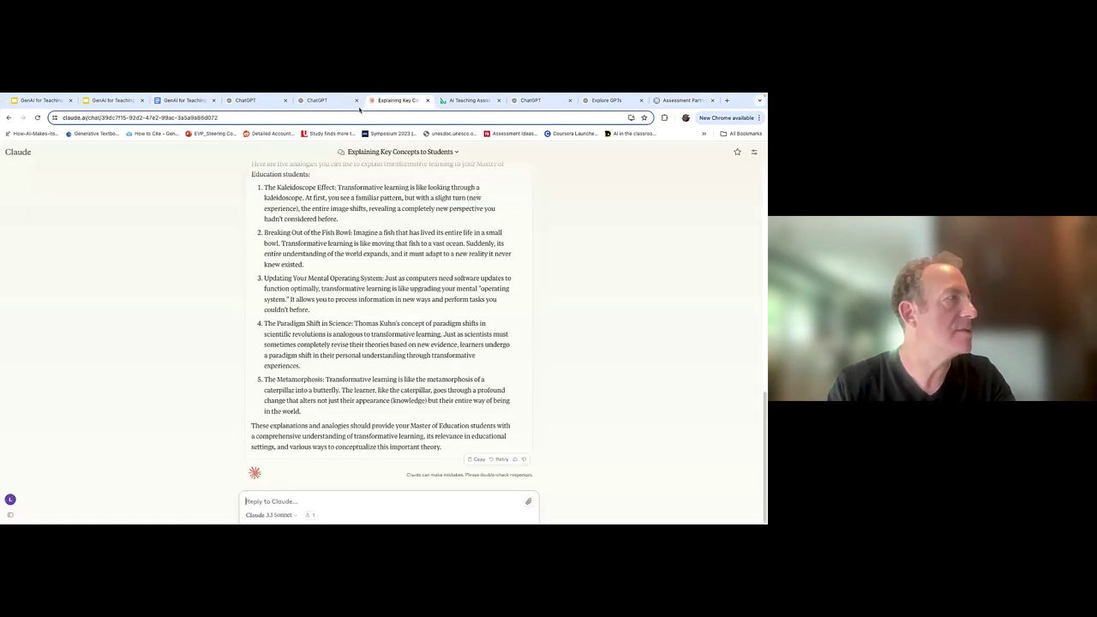
left_click_drag(506, 363, 451, 100)
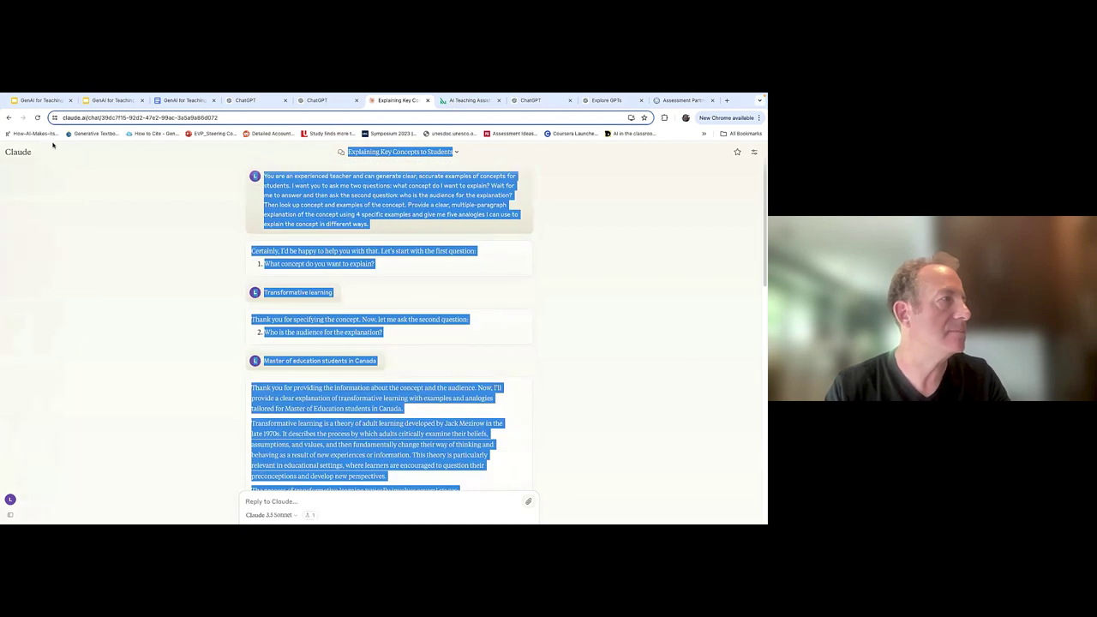
left_click(31, 174)
left_click(272, 233)
key("ctrl+v")
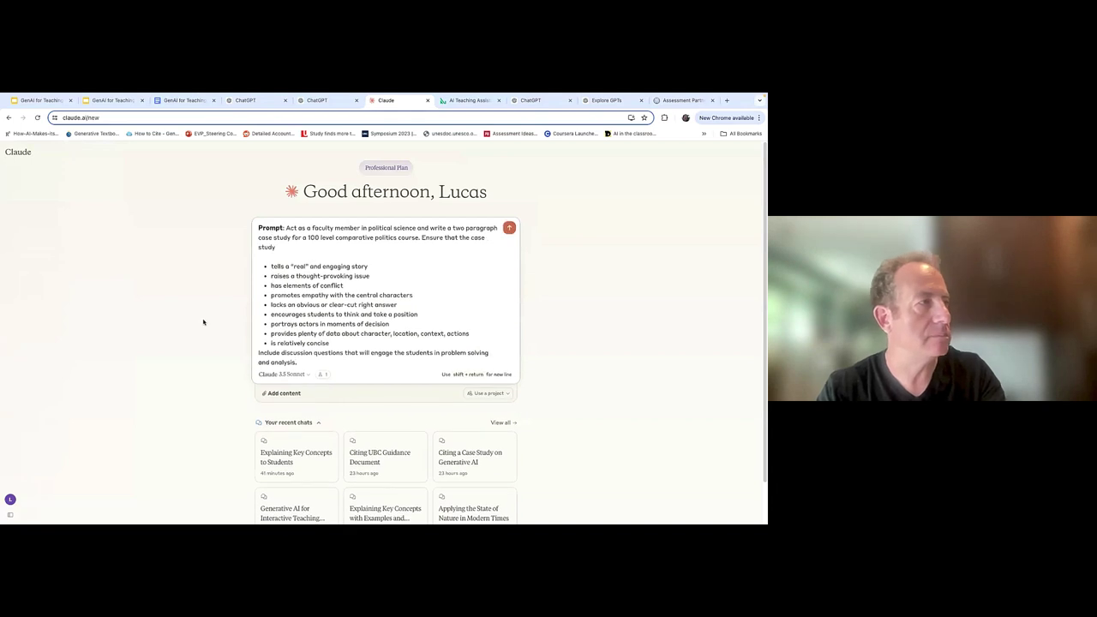
left_click(509, 229)
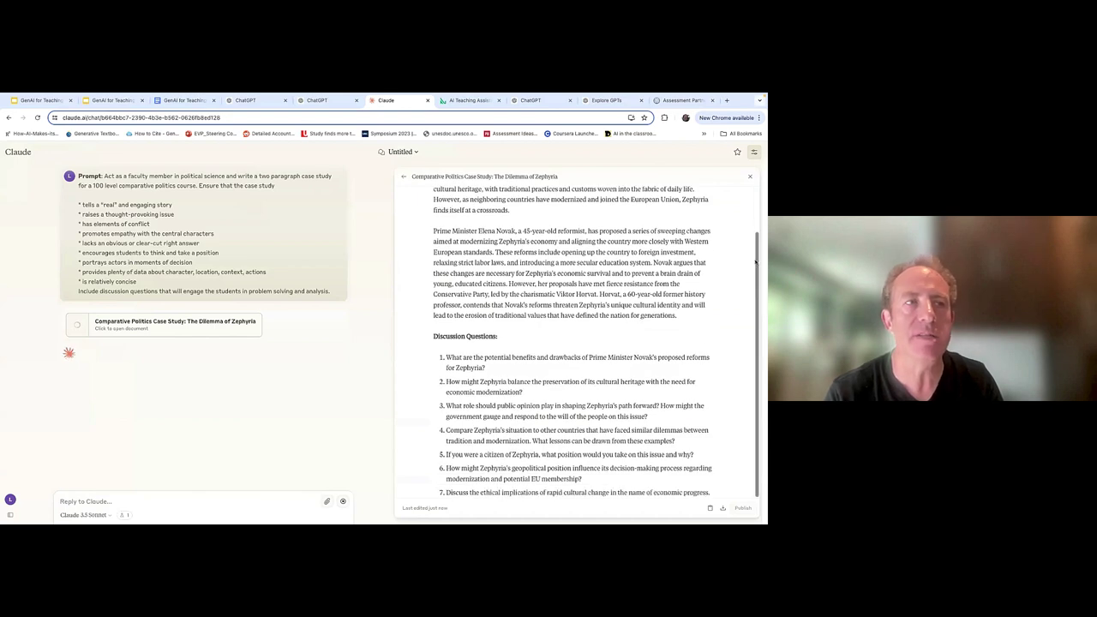
scroll(749, 214, "up", 2)
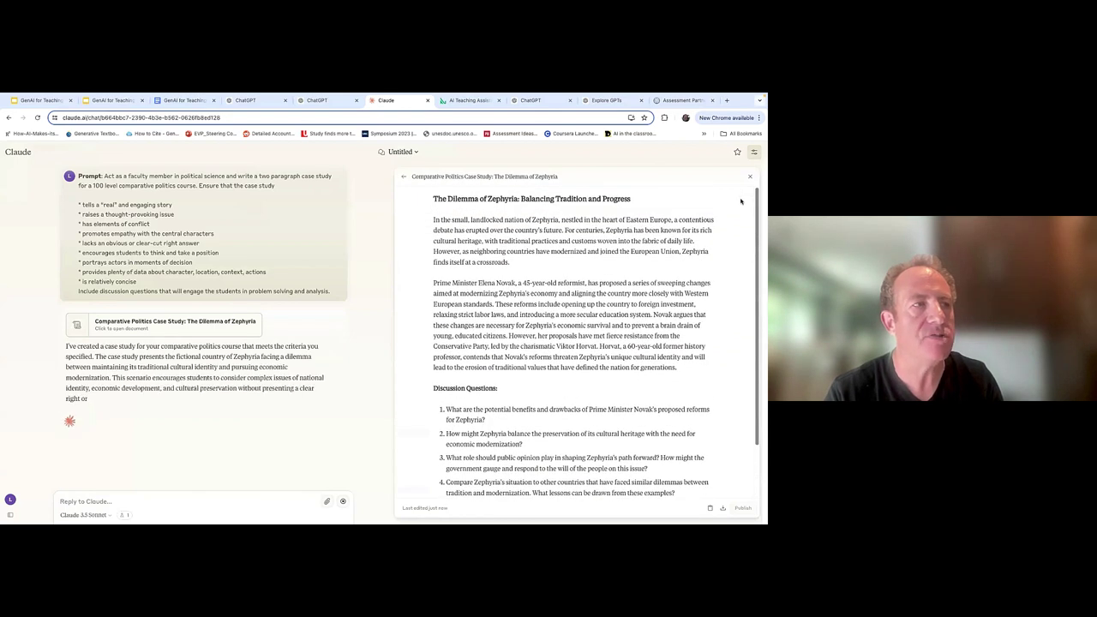
scroll(744, 216, "down", 1)
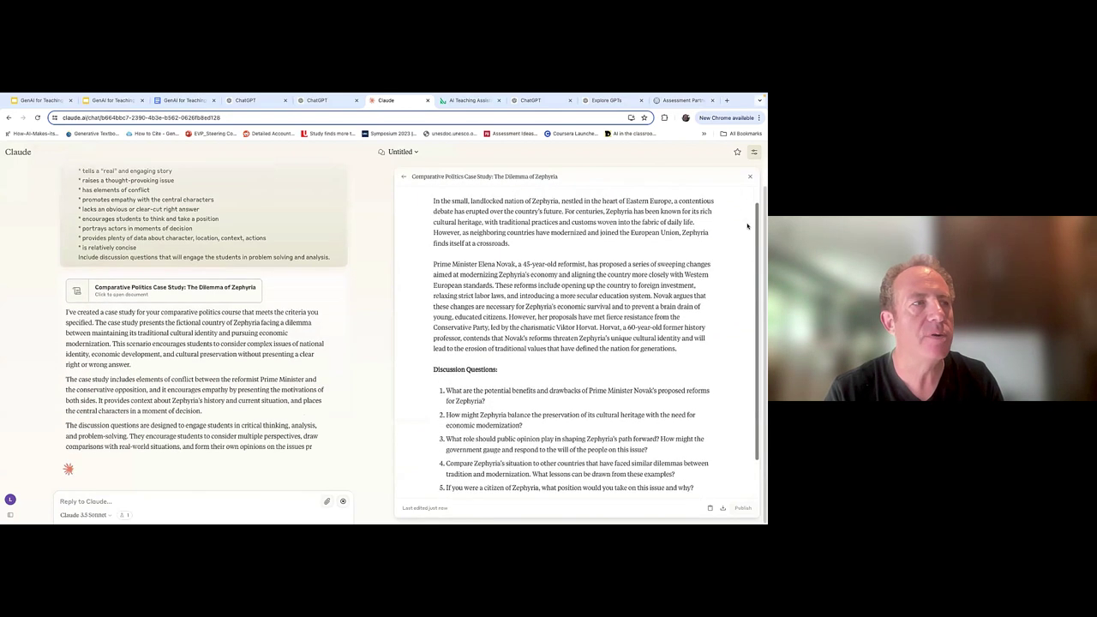
Send the follow-up request "make it a real country" to revise the comparative politics case study
scroll(760, 289, "down", 2)
scroll(588, 328, "up", 1)
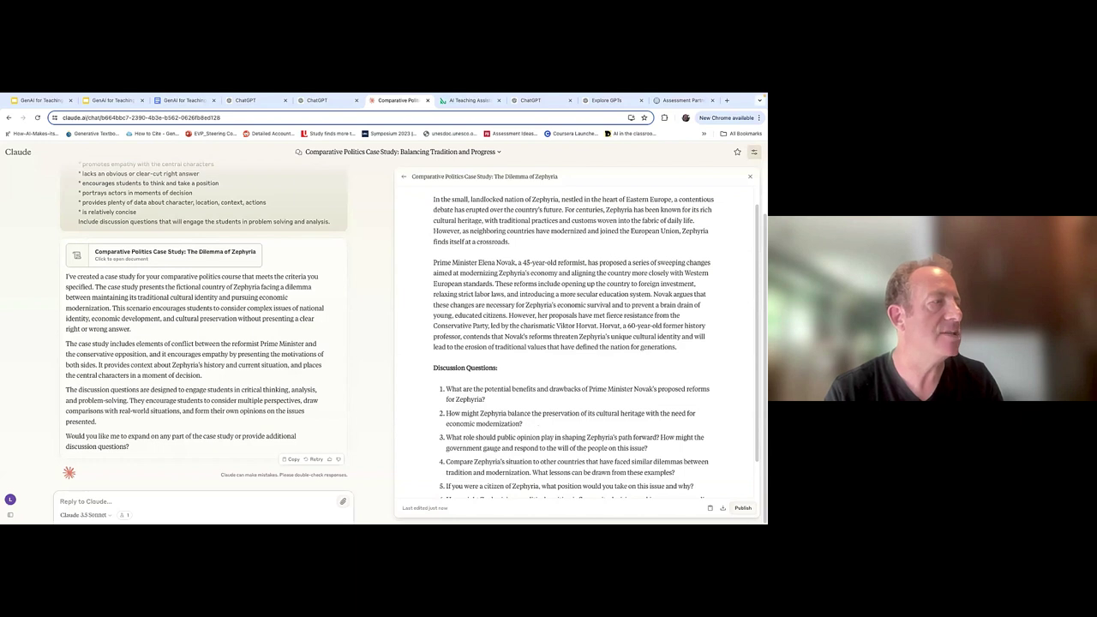
type("make it a real country")
key("Return")
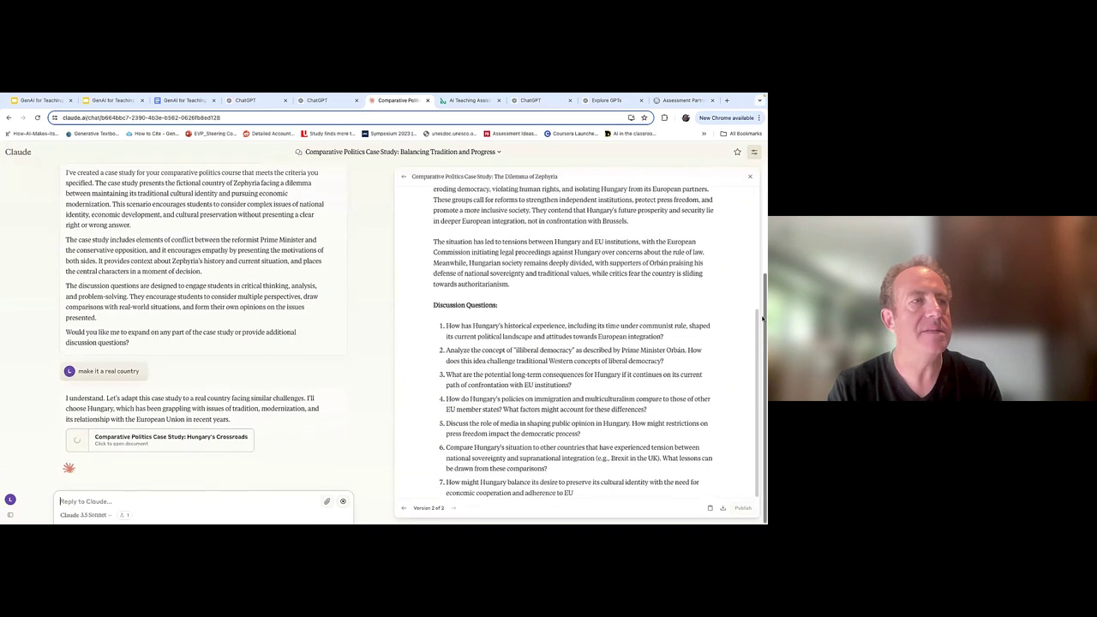
Look over the revised Hungary case study and its discussion questions, and download the document
scroll(746, 258, "up", 5)
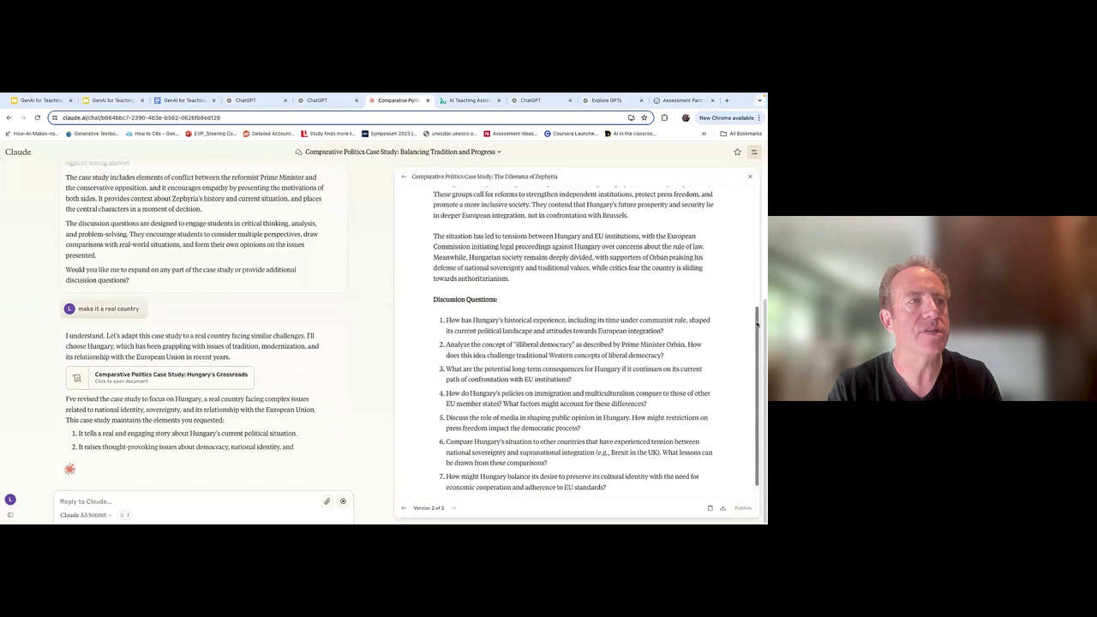
scroll(744, 210, "up", 1)
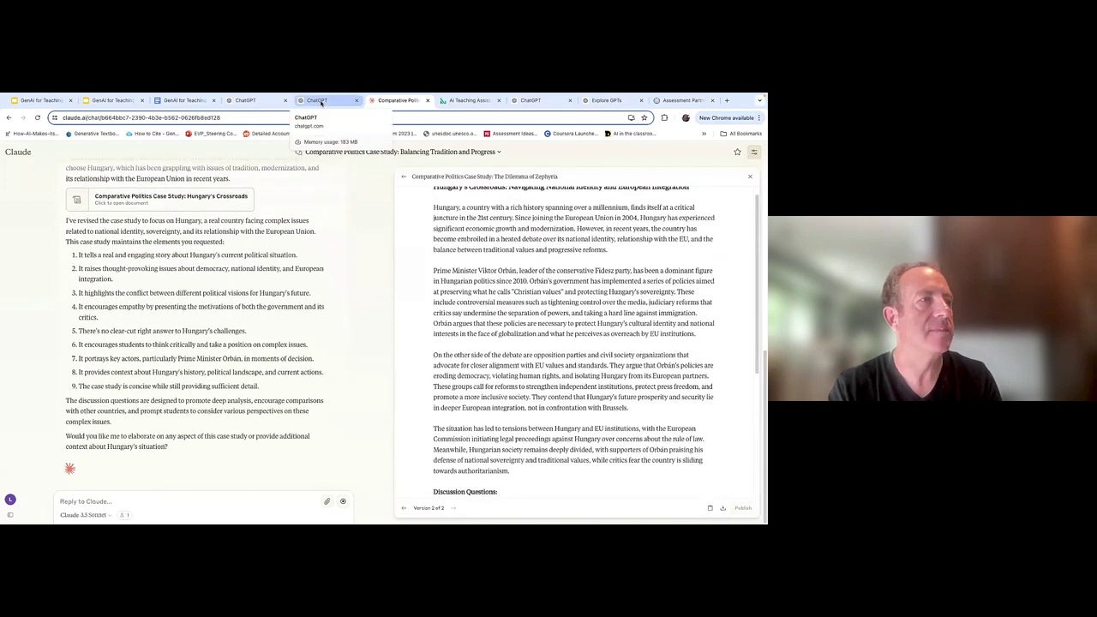
scroll(762, 314, "down", 5)
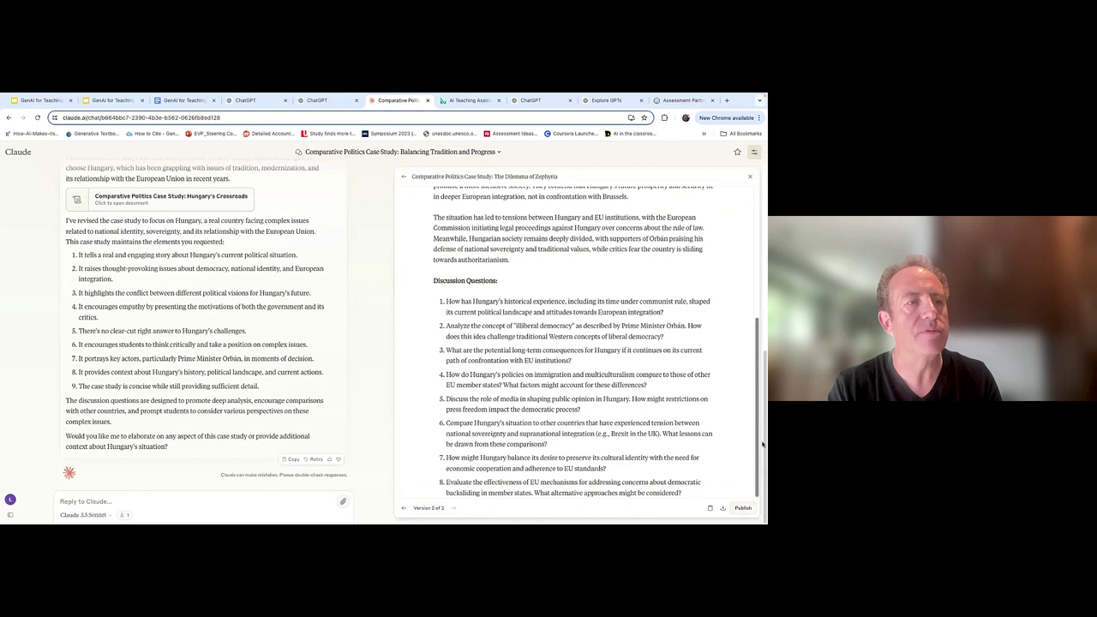
left_click(723, 509)
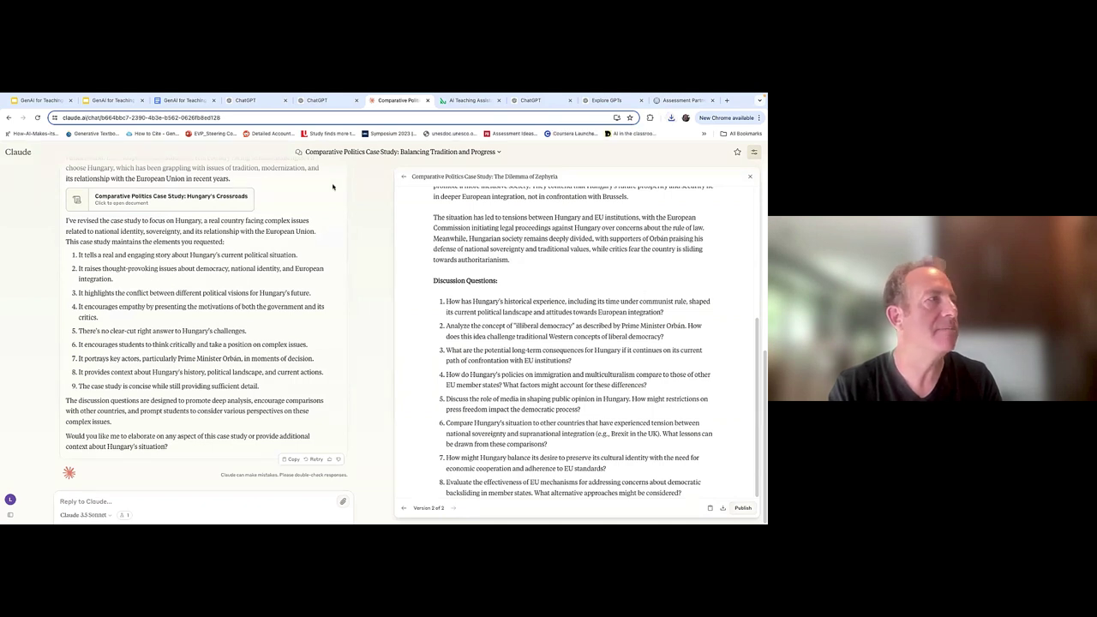
Switch to the Google Slides deck, present it from "Example Developing Case Studies", advance to "Interactive Case Studies" and exit the presentation
left_click(104, 101)
left_click(43, 100)
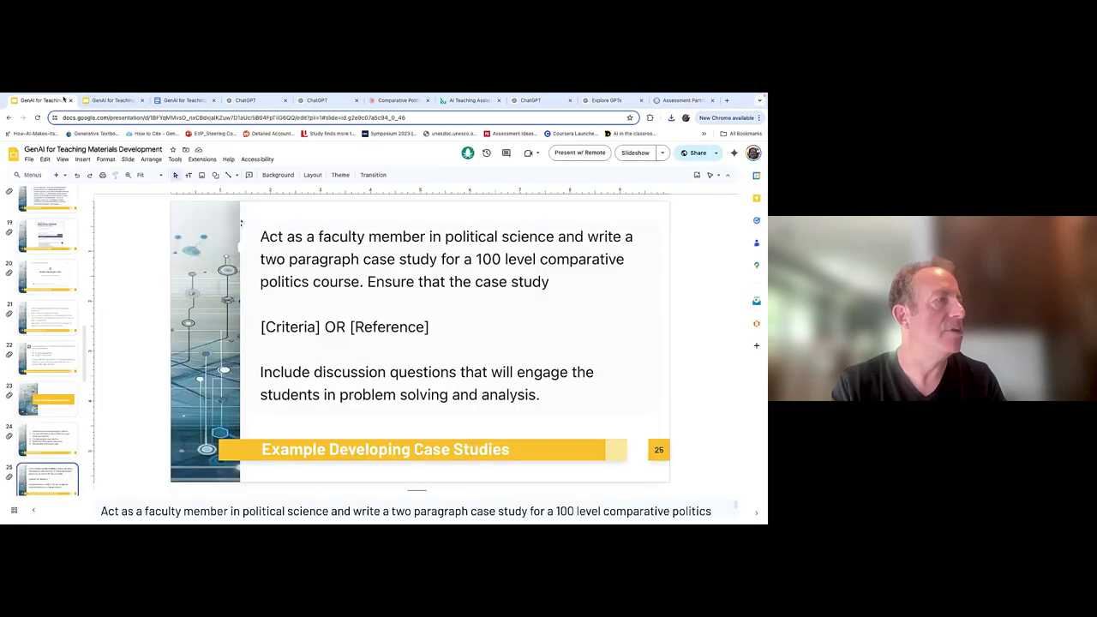
key("Up")
key("Down")
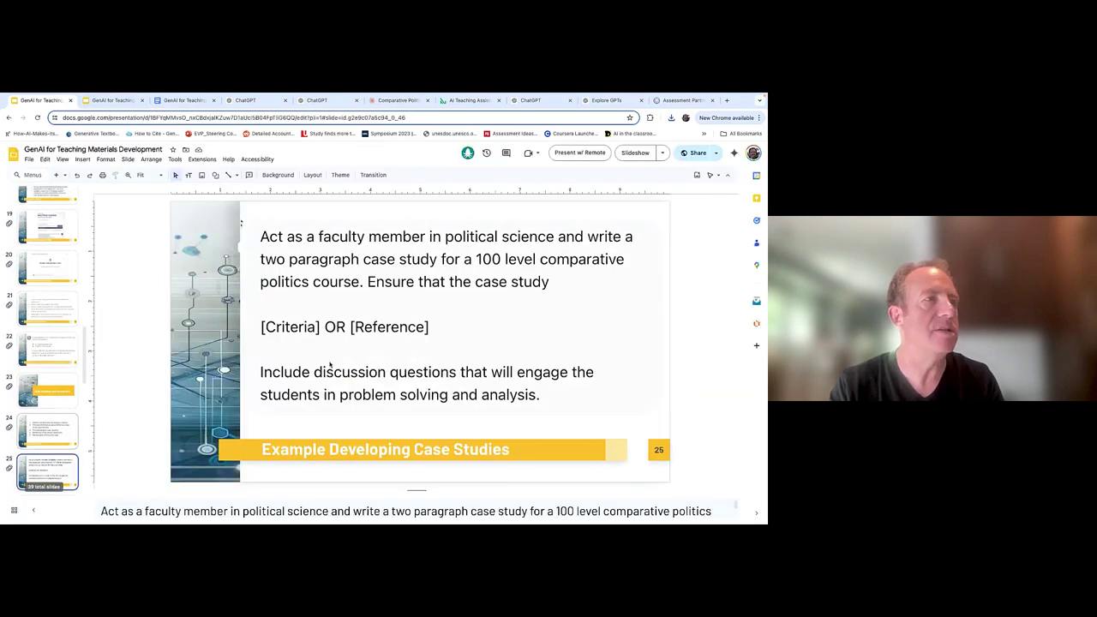
left_click(634, 153)
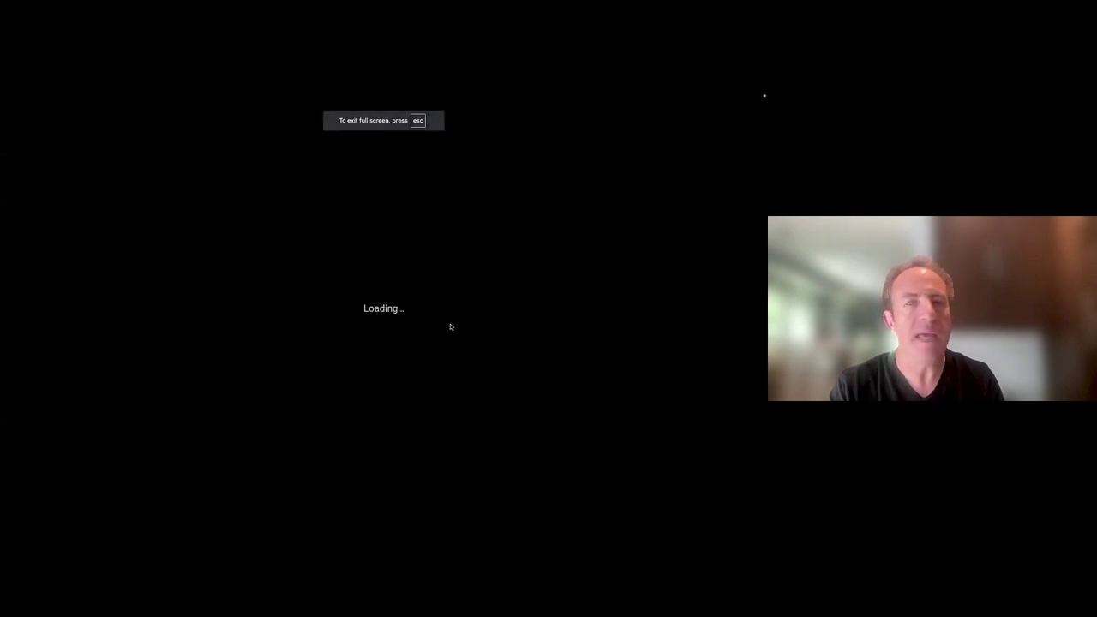
key("Right")
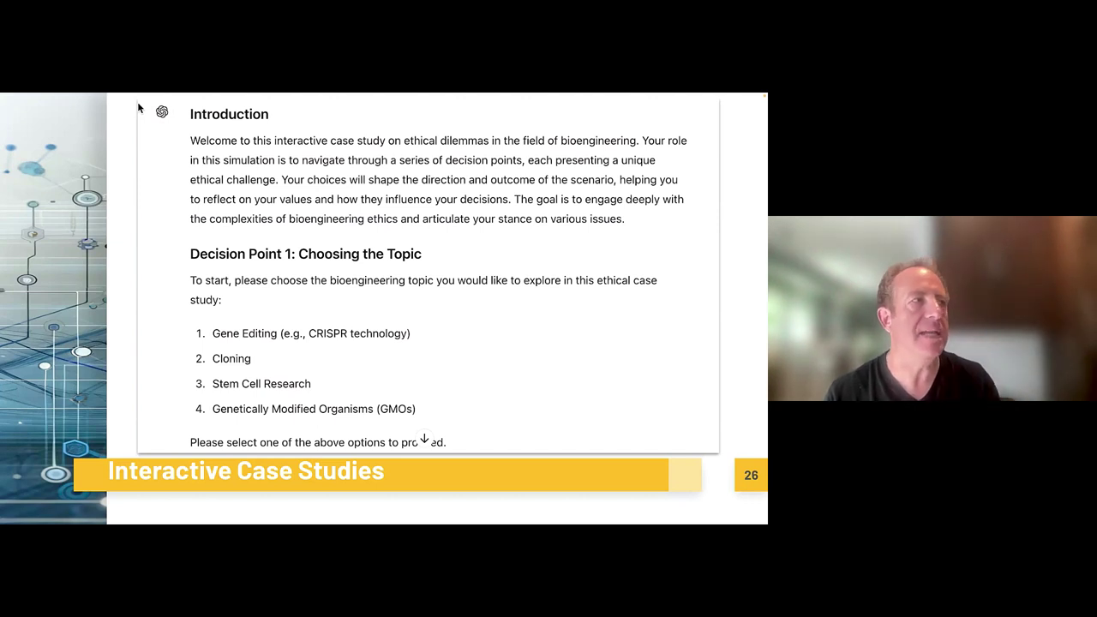
key("Escape")
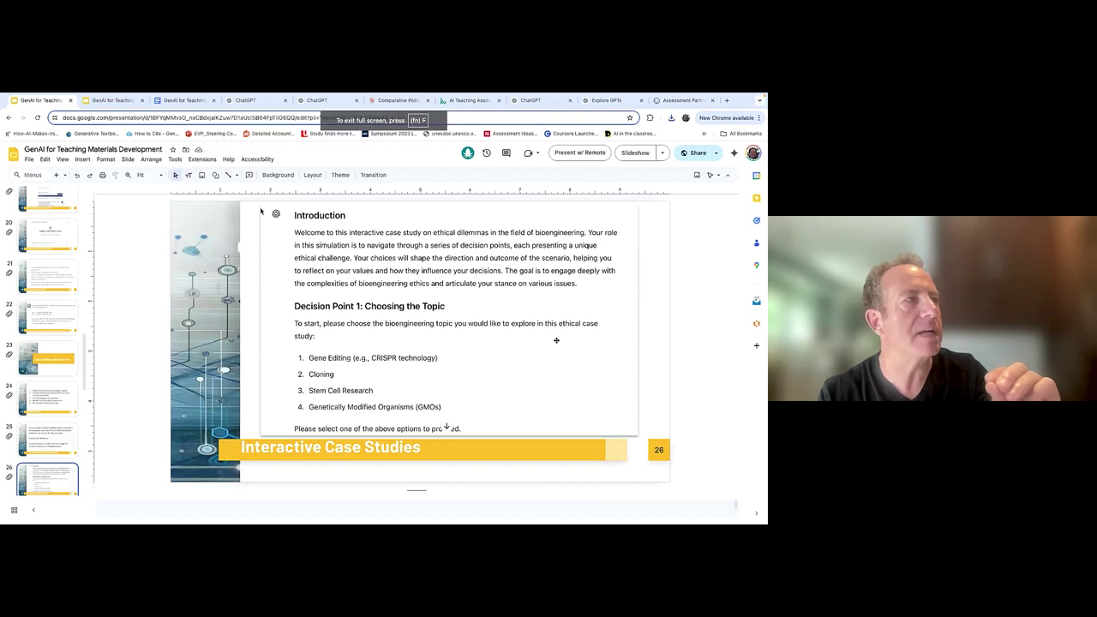
In the Google Docs handout, copy the full prompt paragraph under "Interactive Case Studies"
left_click(184, 100)
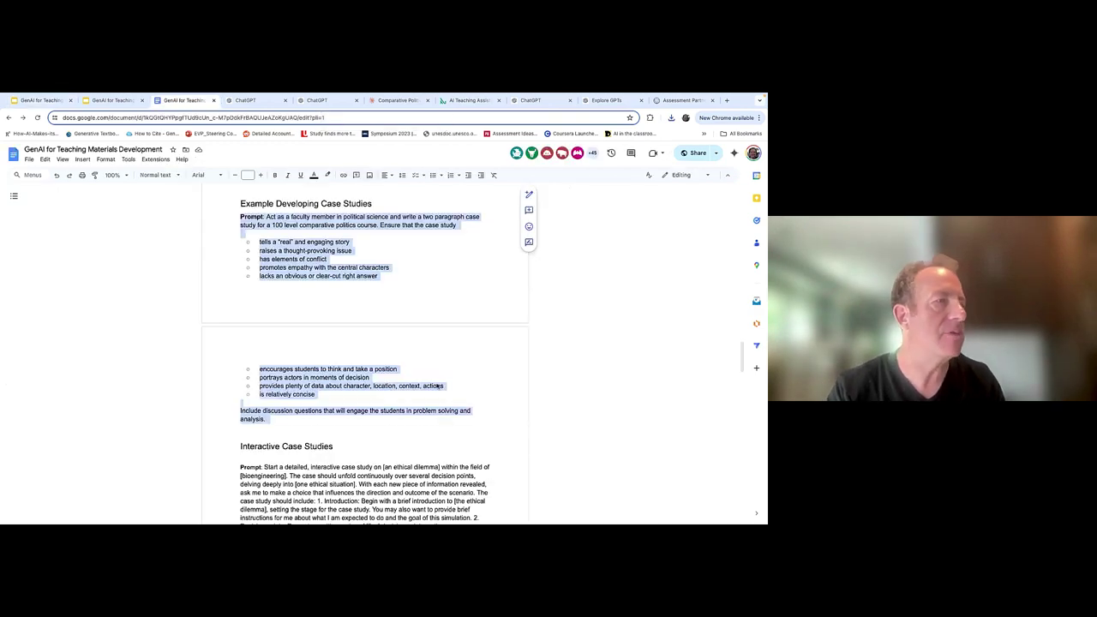
left_click_drag(741, 353, 741, 370)
triple_click(418, 311)
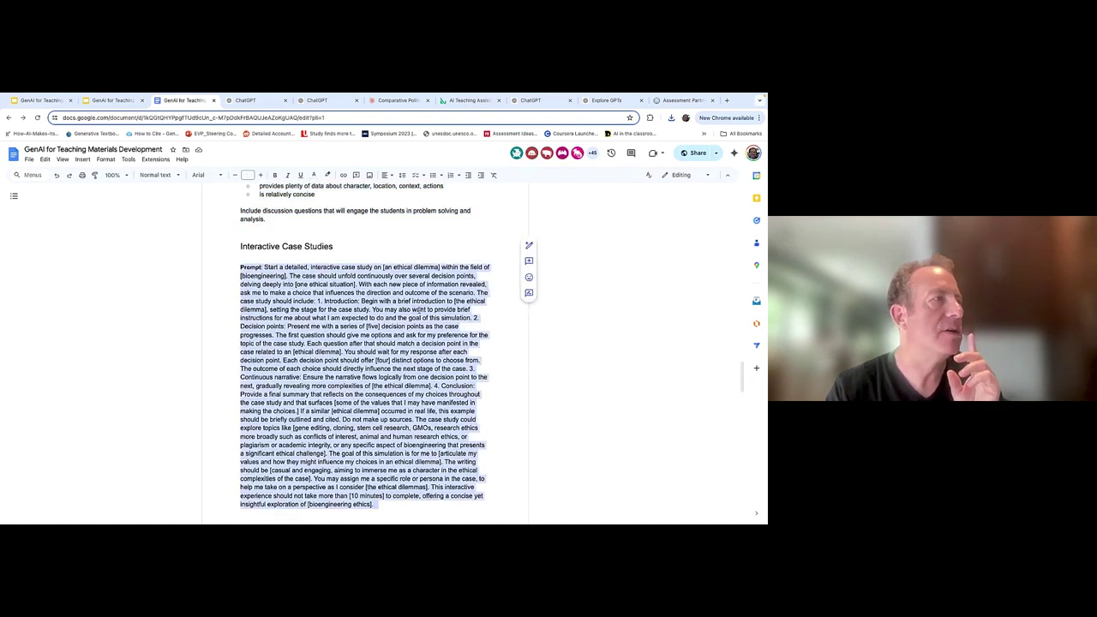
left_click(418, 309)
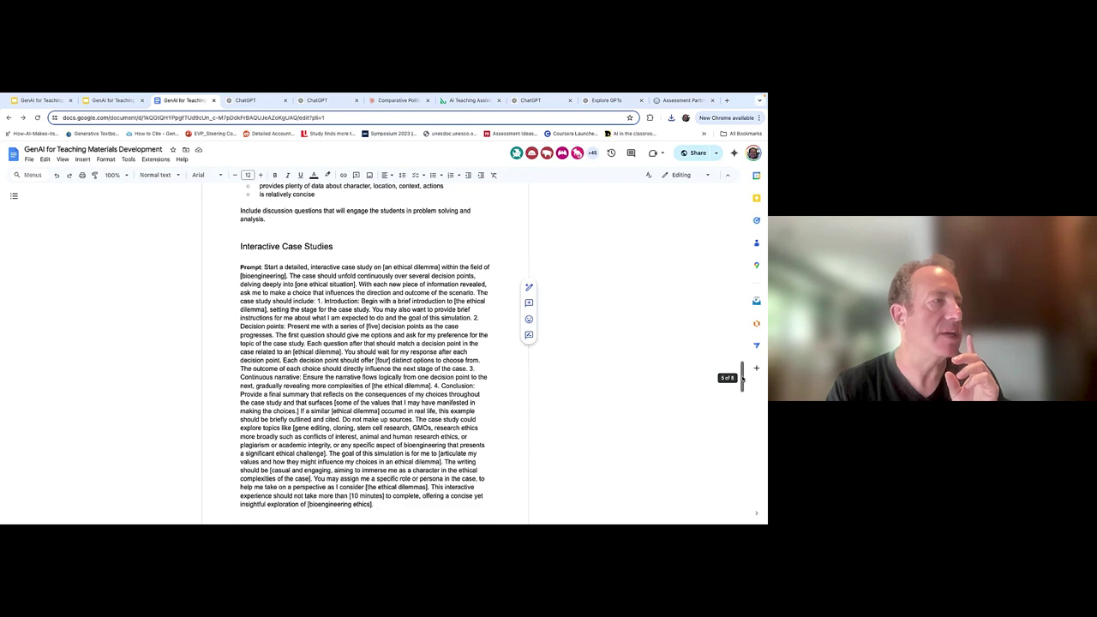
scroll(741, 382, "down", 1)
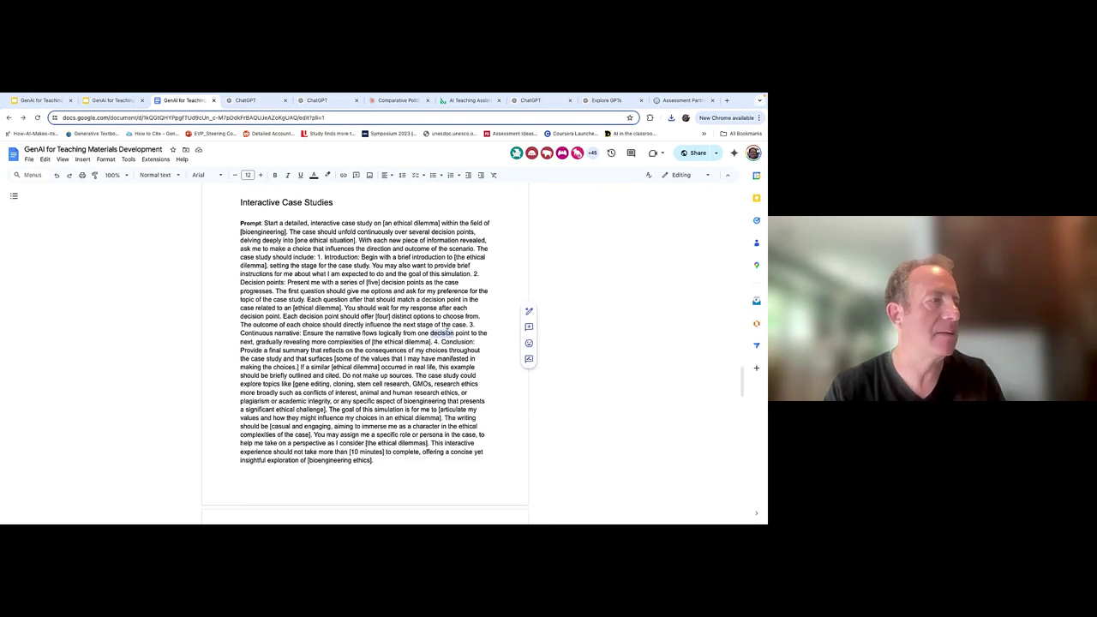
triple_click(447, 332)
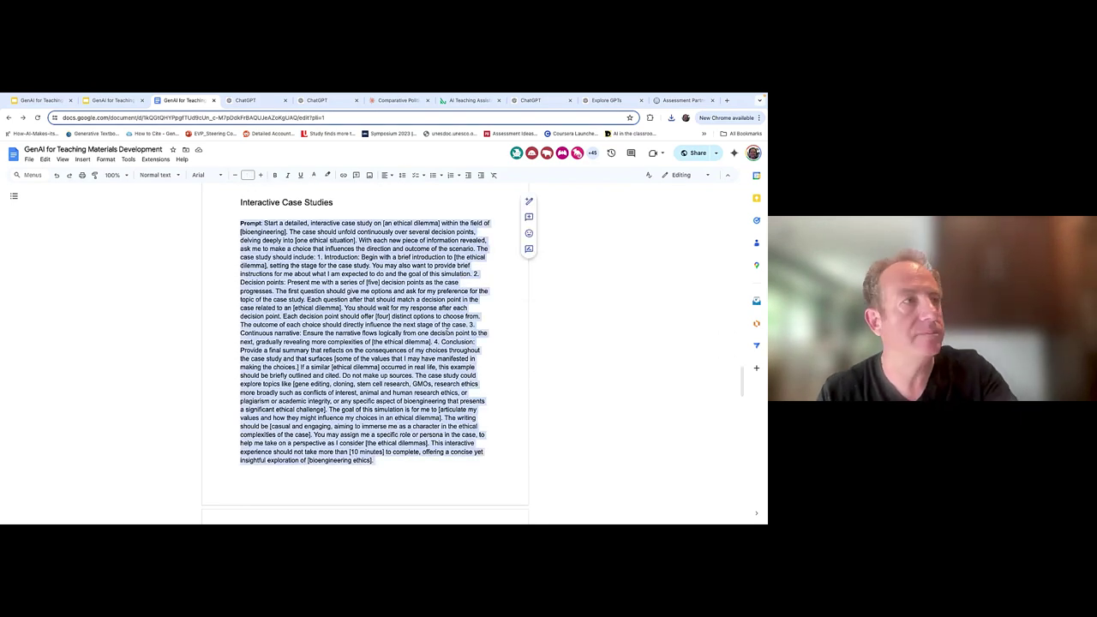
Switch to the empty ChatGPT chat and paste the copied interactive case study prompt into the message
left_click(530, 101)
left_click(296, 482)
key("ctrl+v")
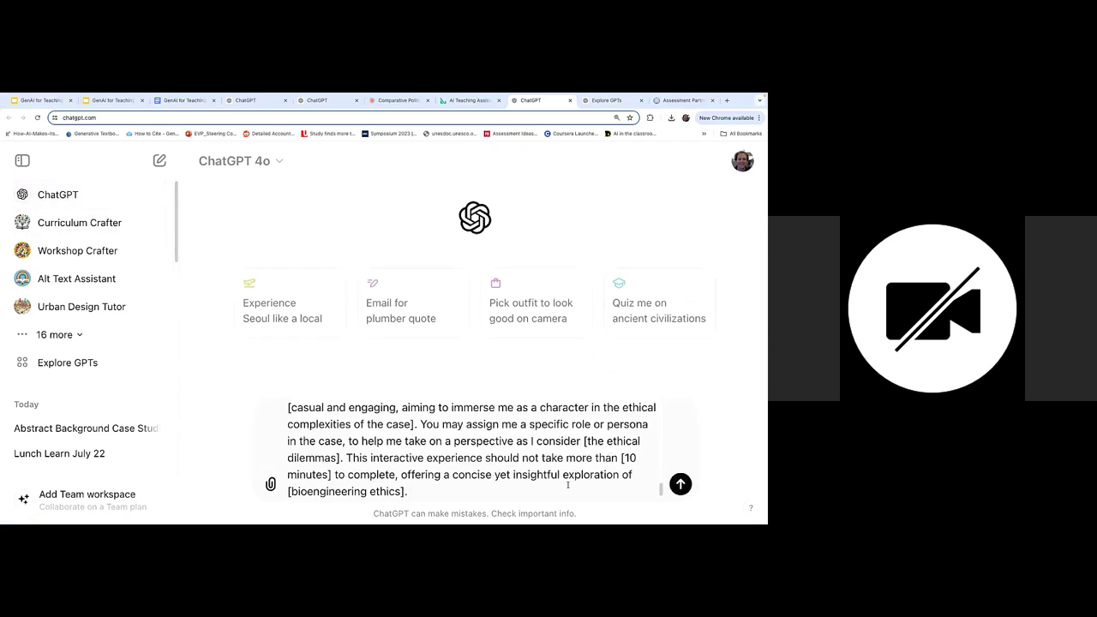
Read through the pasted prompt, examining its bracketed placeholders such as "an ethical dilemma" and its introduction and decision point instructions
scroll(650, 480, "up", 5)
scroll(646, 418, "down", 1)
scroll(652, 424, "down", 3)
scroll(651, 420, "up", 4)
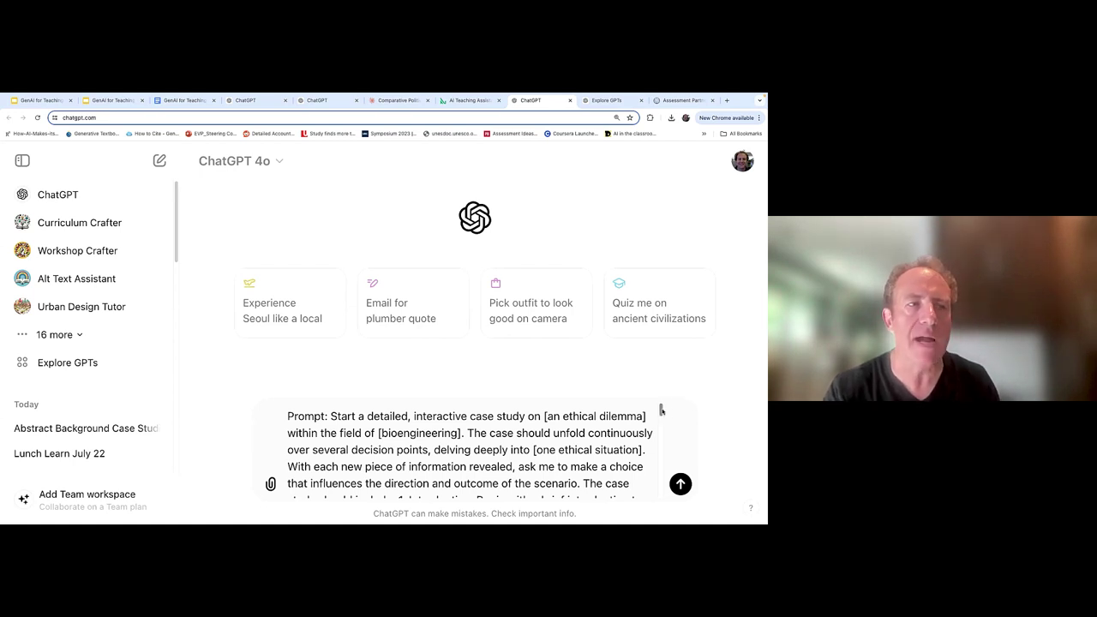
scroll(661, 411, "down", 1)
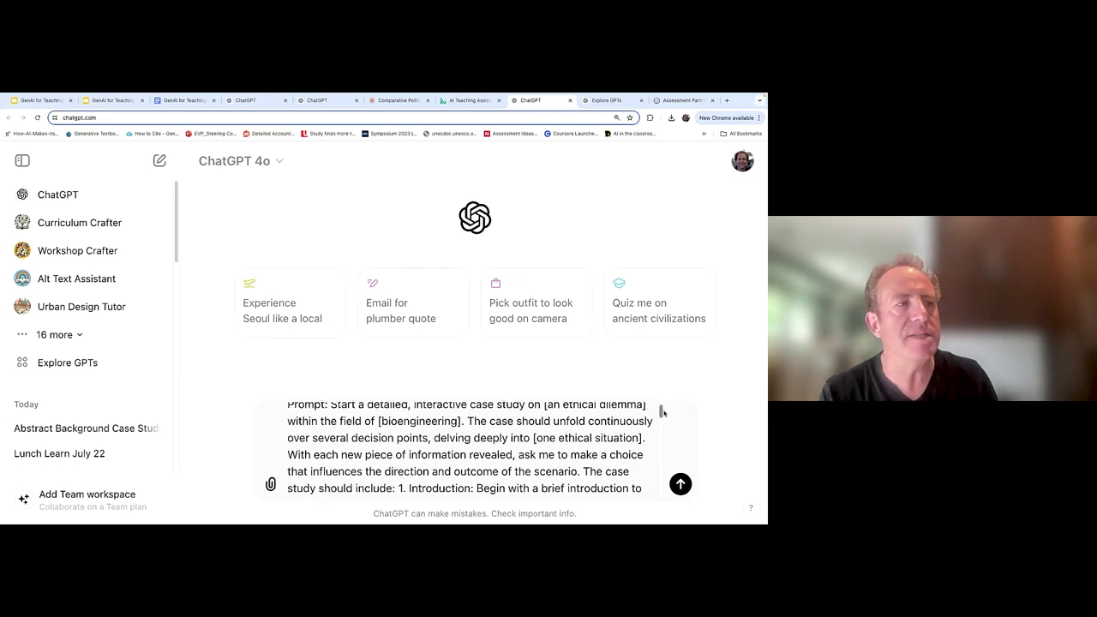
scroll(662, 411, "up", 1)
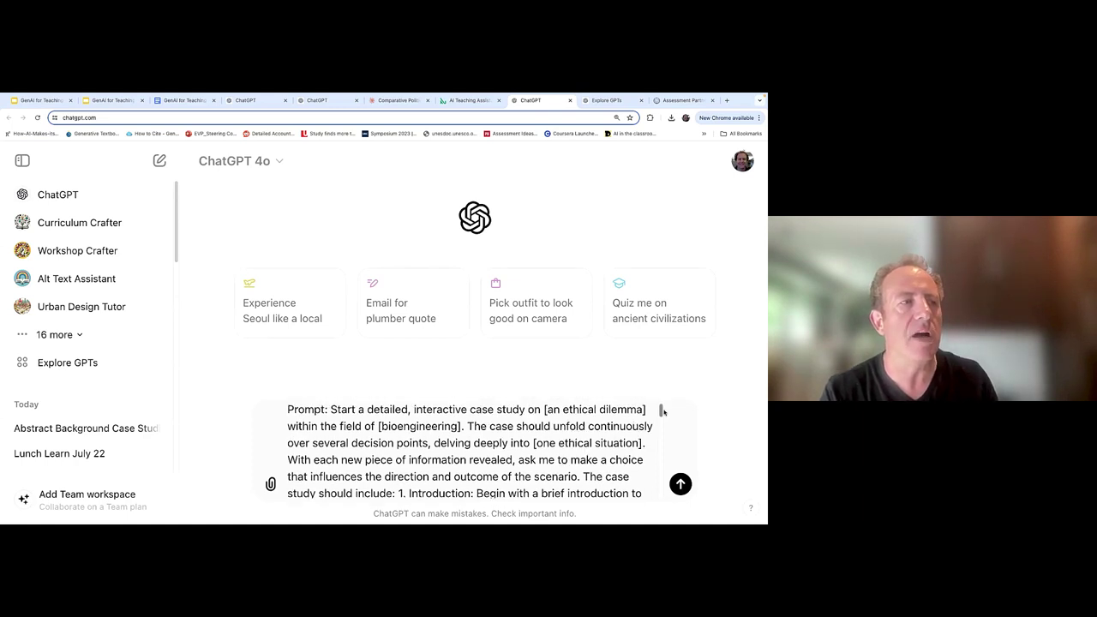
scroll(663, 412, "down", 1)
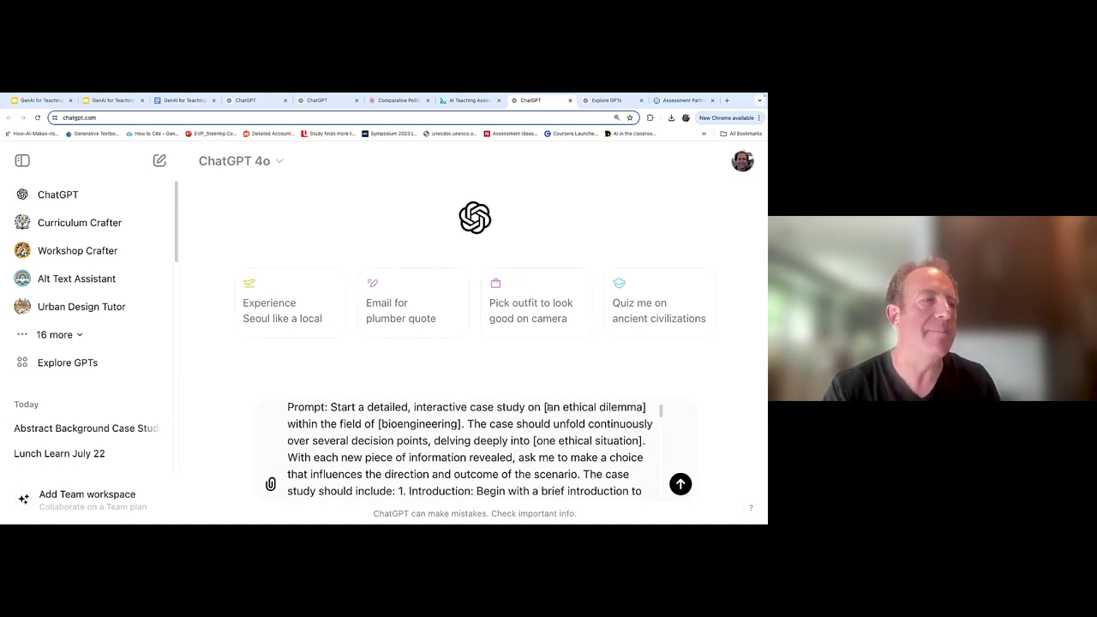
left_click_drag(546, 407, 634, 414)
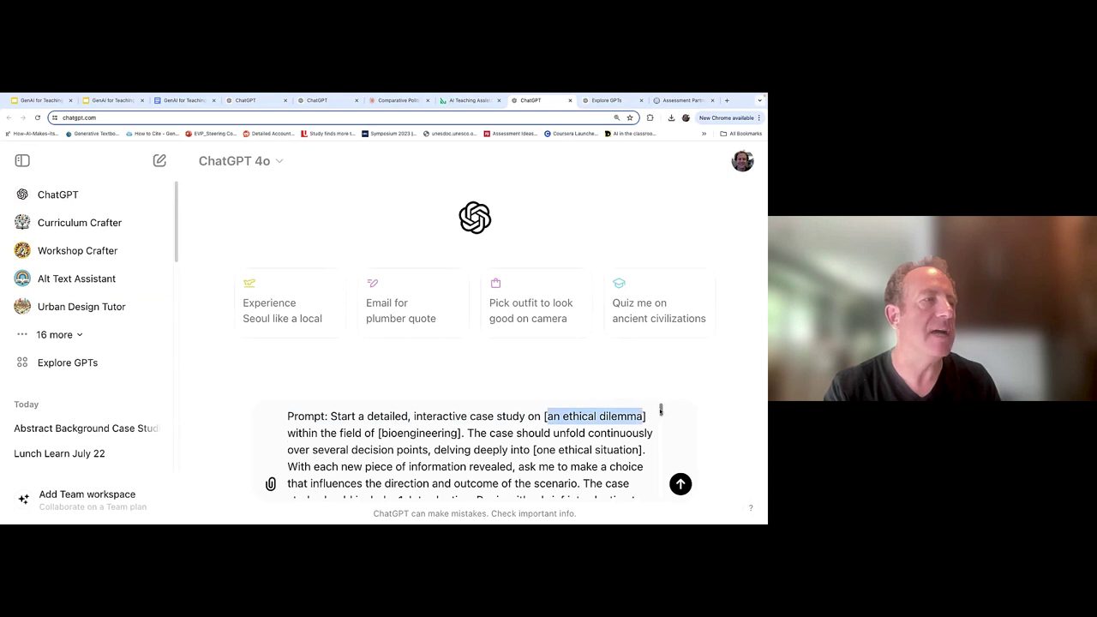
scroll(661, 411, "down", 2)
scroll(661, 414, "down", 1)
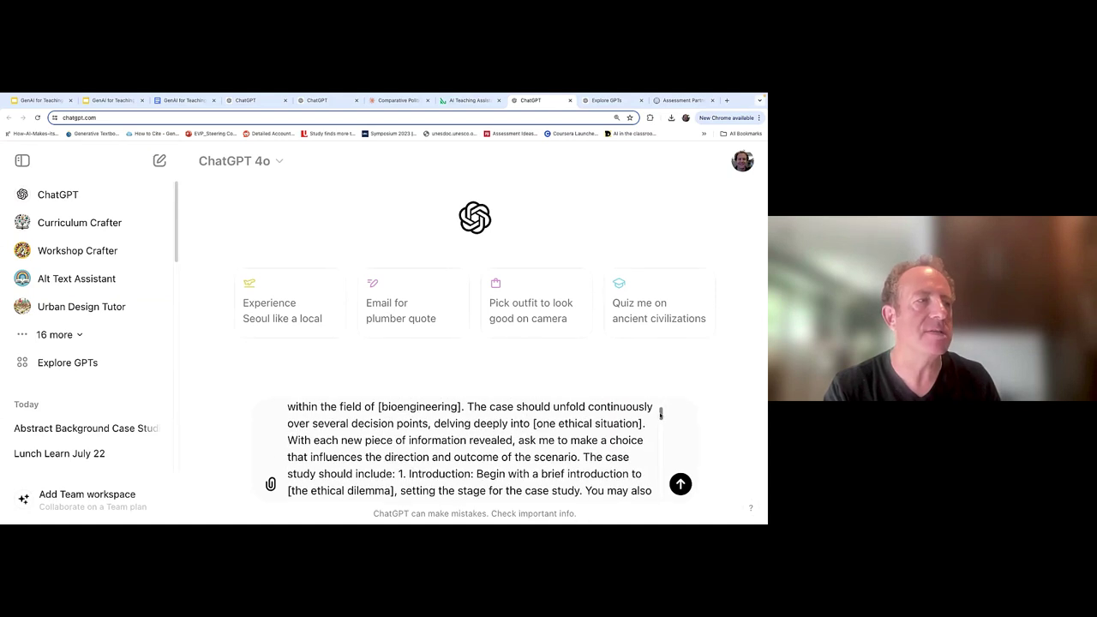
scroll(661, 414, "down", 1)
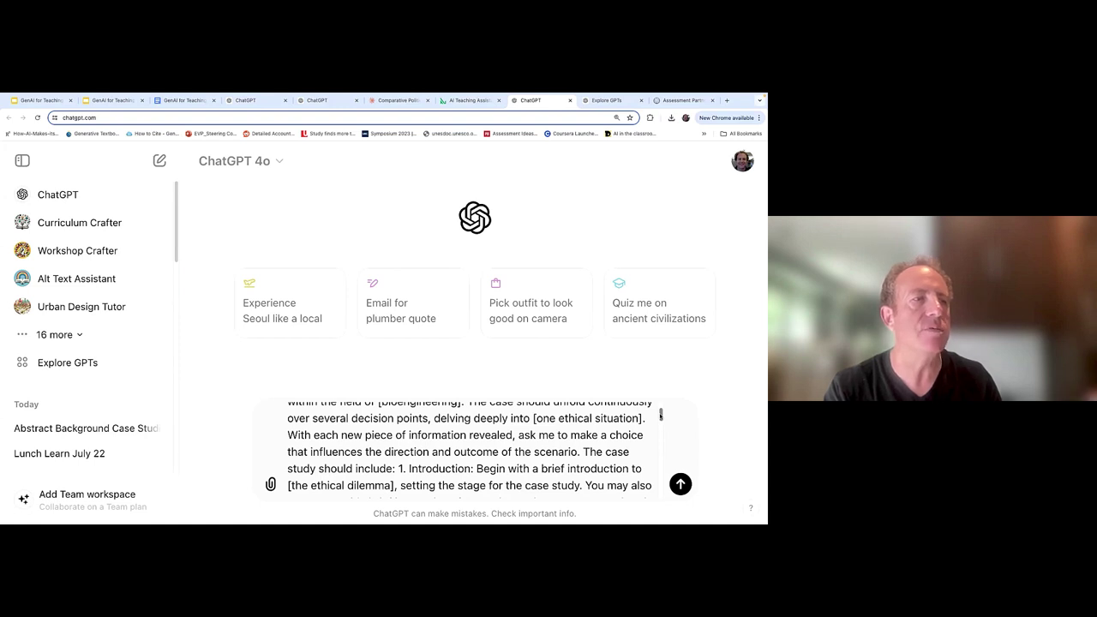
scroll(661, 416, "down", 3)
scroll(661, 418, "down", 1)
scroll(661, 418, "down", 1)
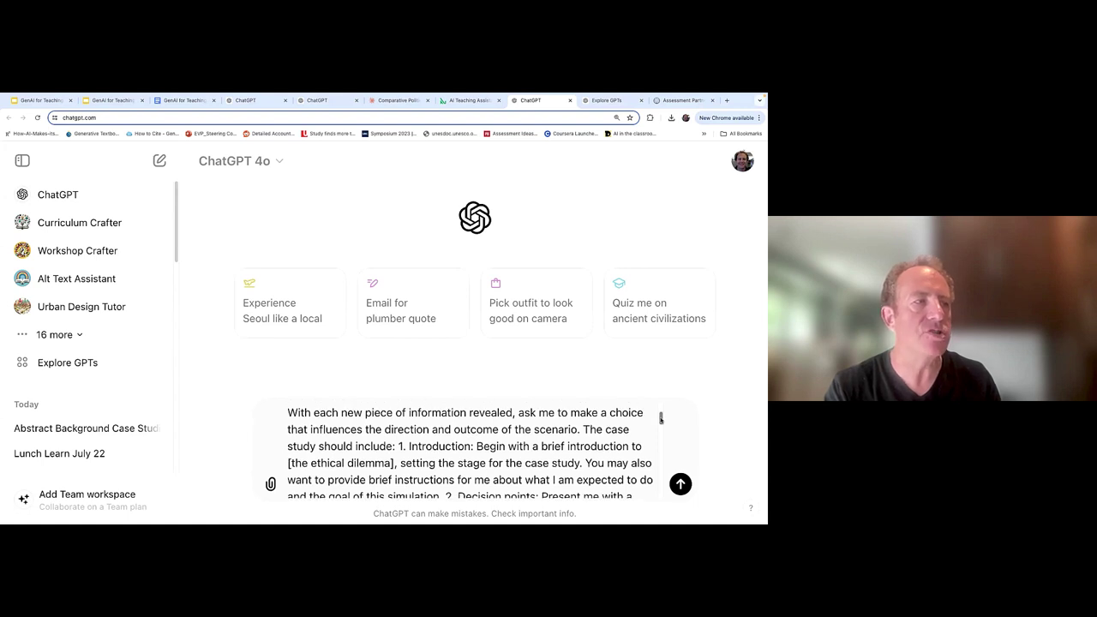
scroll(661, 417, "down", 2)
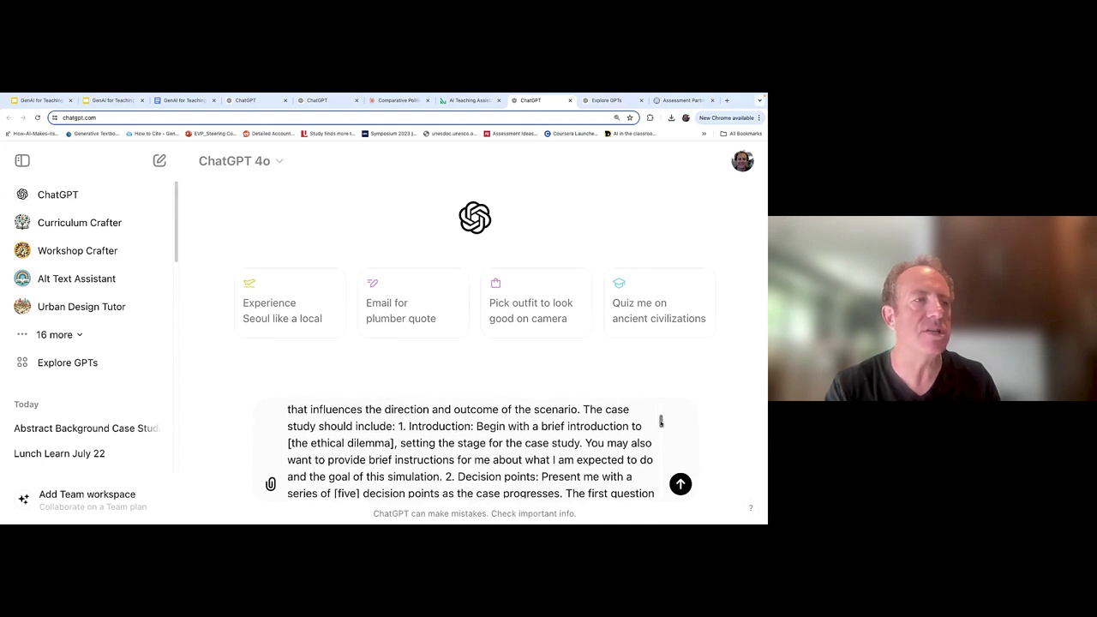
scroll(660, 420, "down", 1)
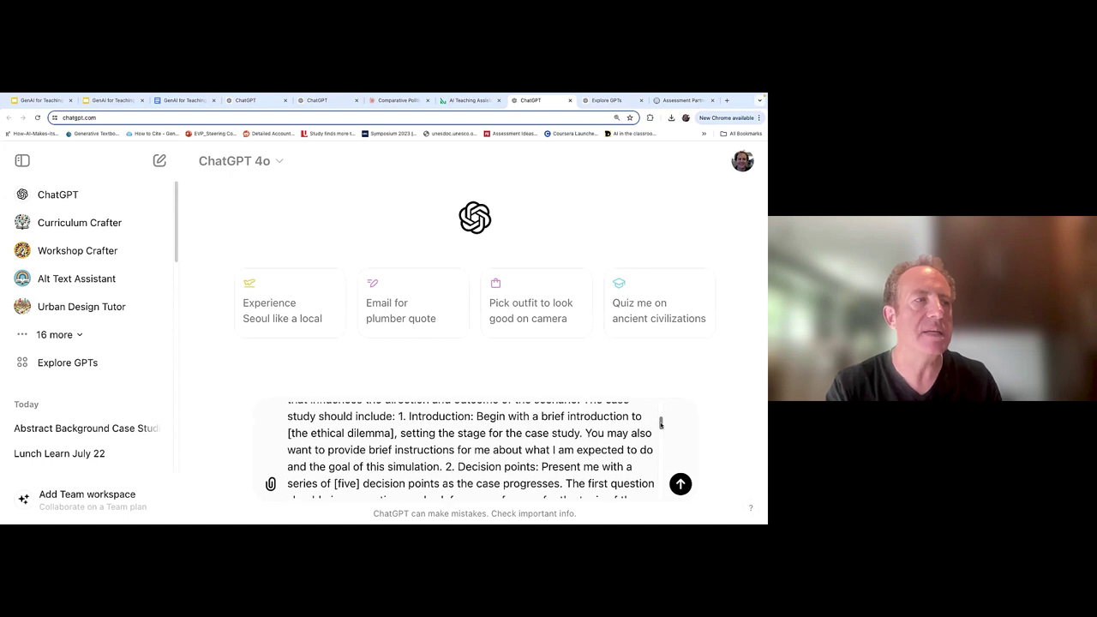
scroll(661, 422, "down", 1)
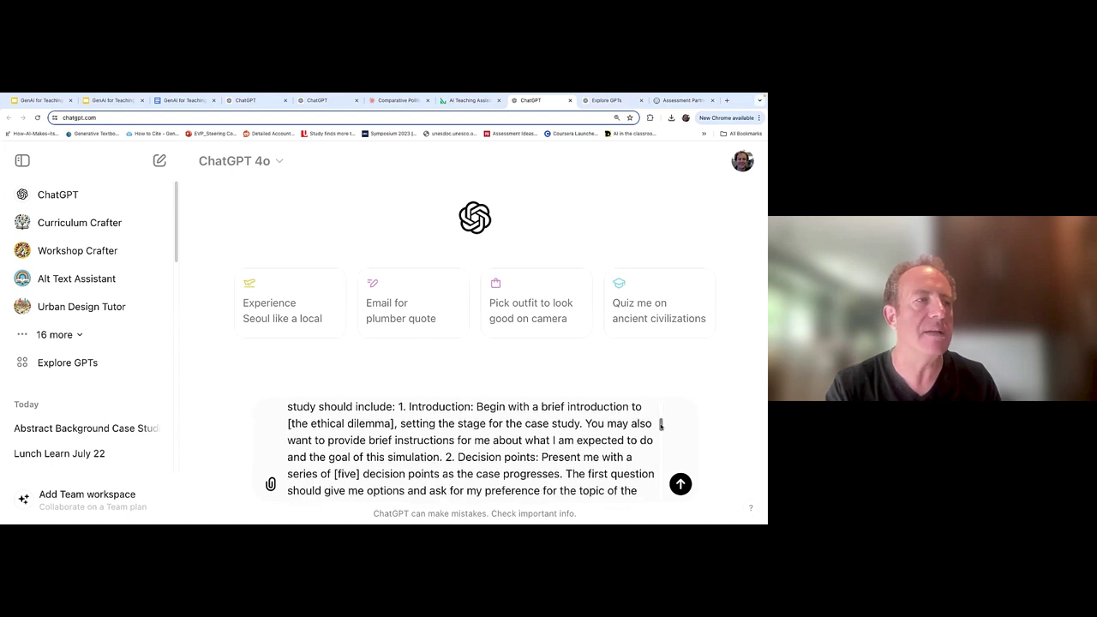
scroll(661, 423, "down", 1)
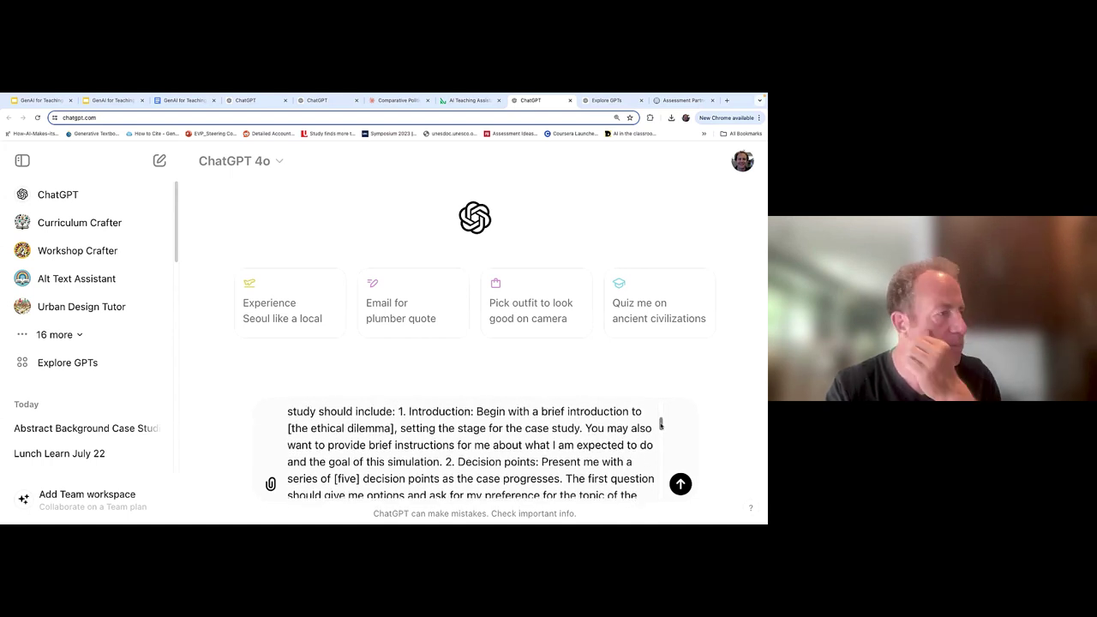
scroll(661, 424, "down", 6)
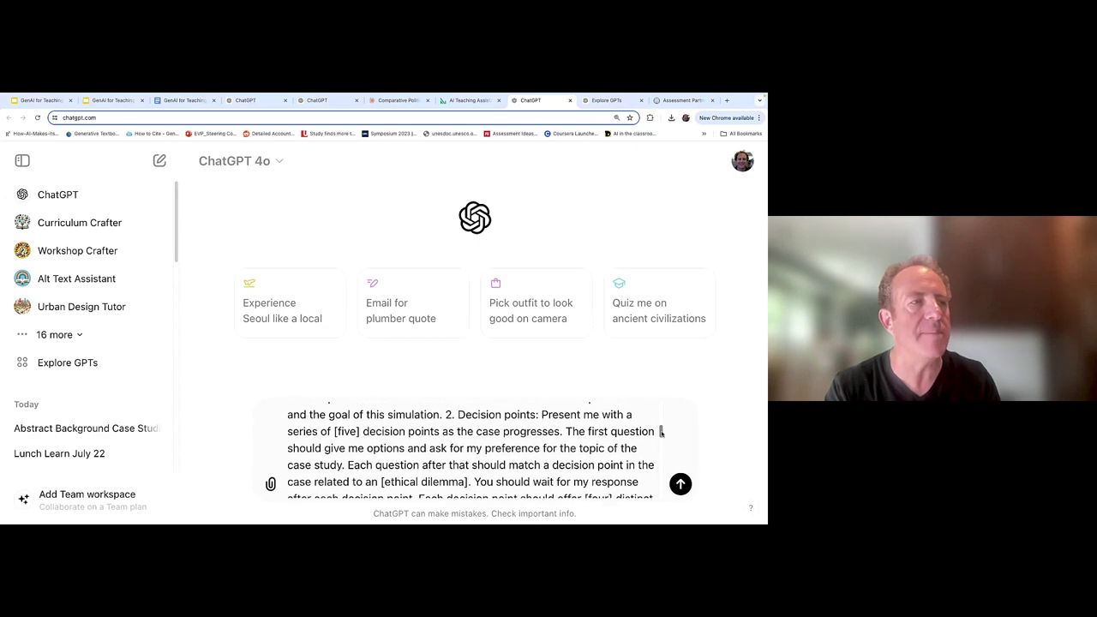
Submit the interactive bioengineering ethics case study prompt and follow the generated decision points
left_click_drag(661, 439, 684, 488)
left_click(684, 488)
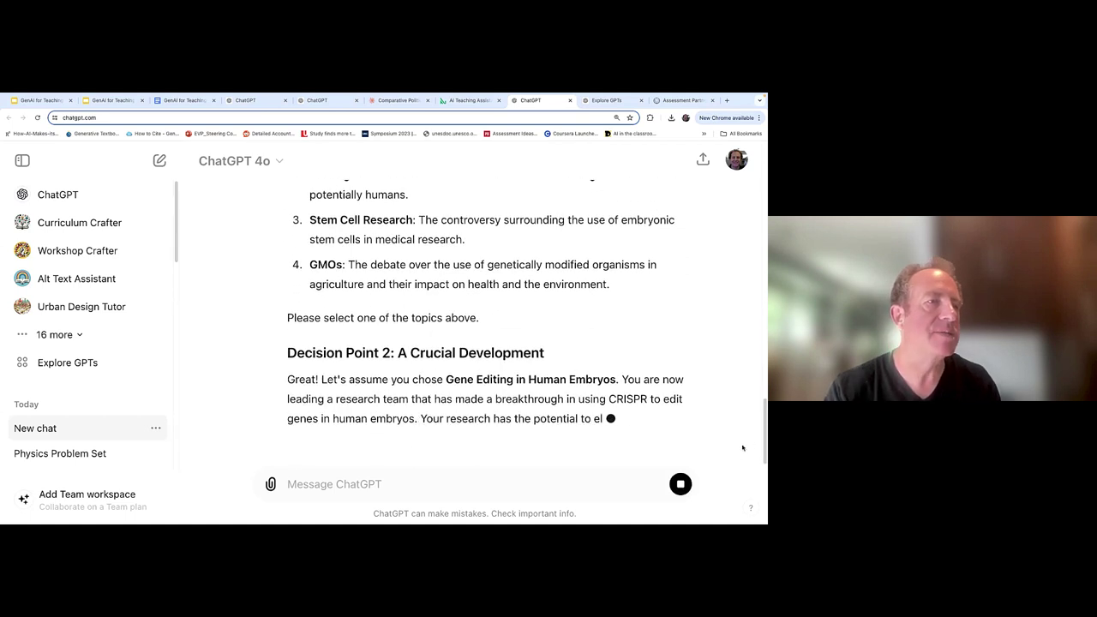
left_click_drag(760, 445, 759, 440)
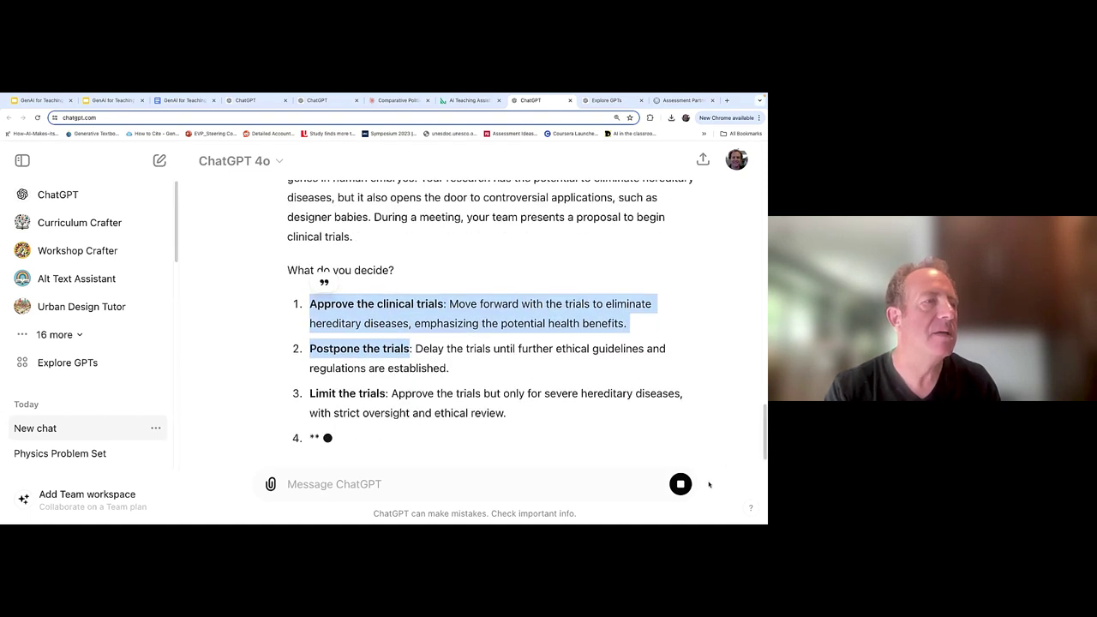
Send the follow-up "One at time" and look over the rewritten case study scenario and its options
left_click(515, 486)
type("One at time")
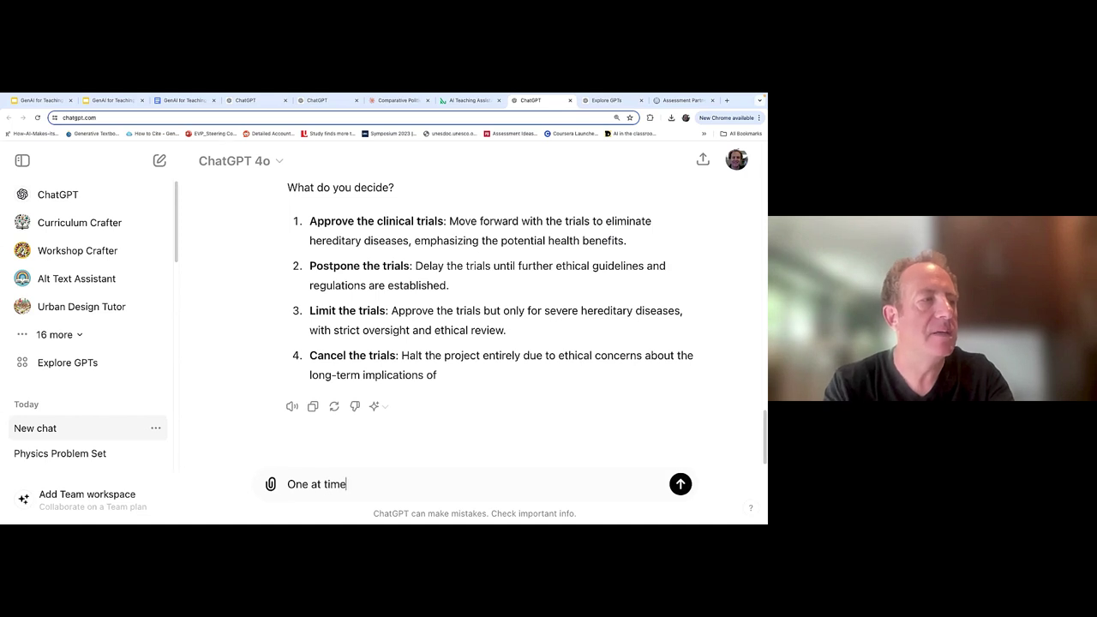
key("Return")
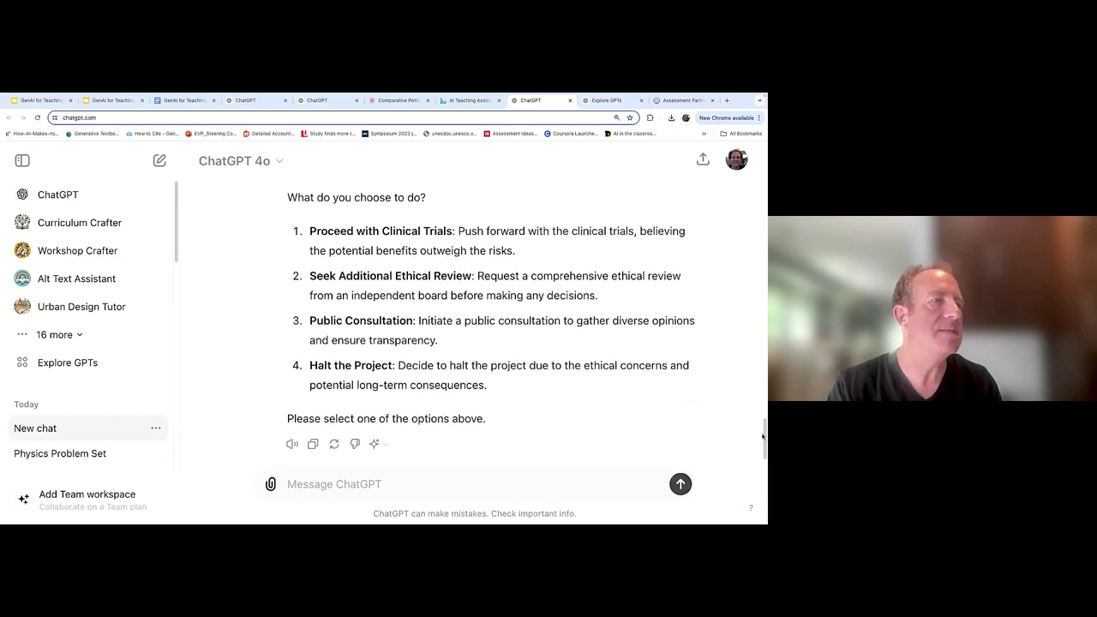
scroll(757, 400, "up", 5)
scroll(757, 399, "down", 2)
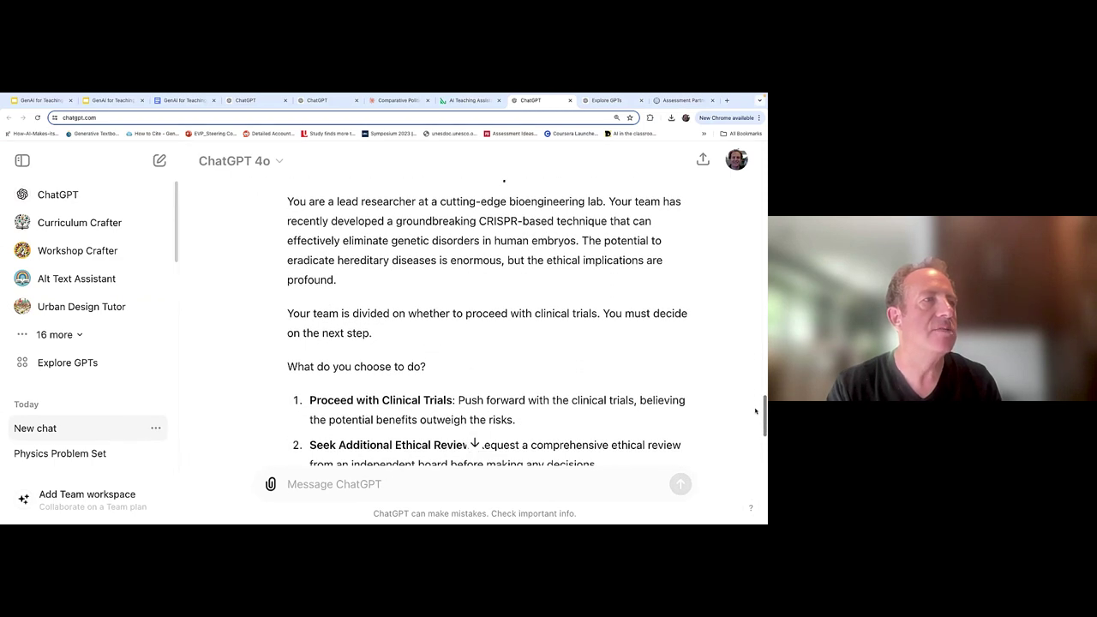
Read through the CRISPR embryo-editing scenario and its decision options, from proceeding with clinical trials to halting the project
scroll(755, 411, "down", 1)
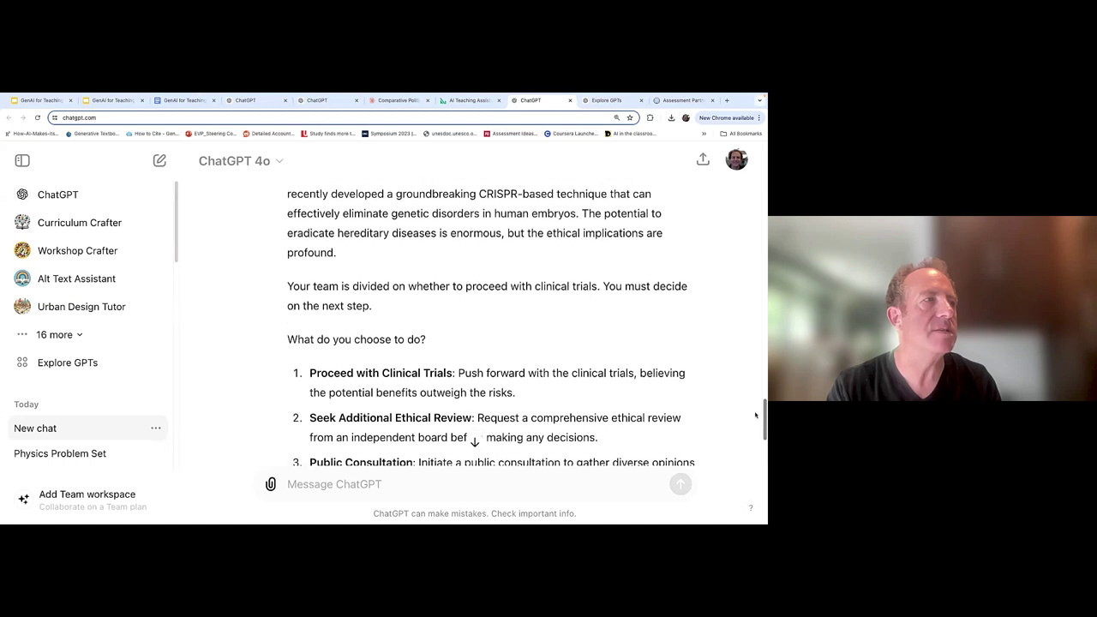
scroll(756, 416, "down", 1)
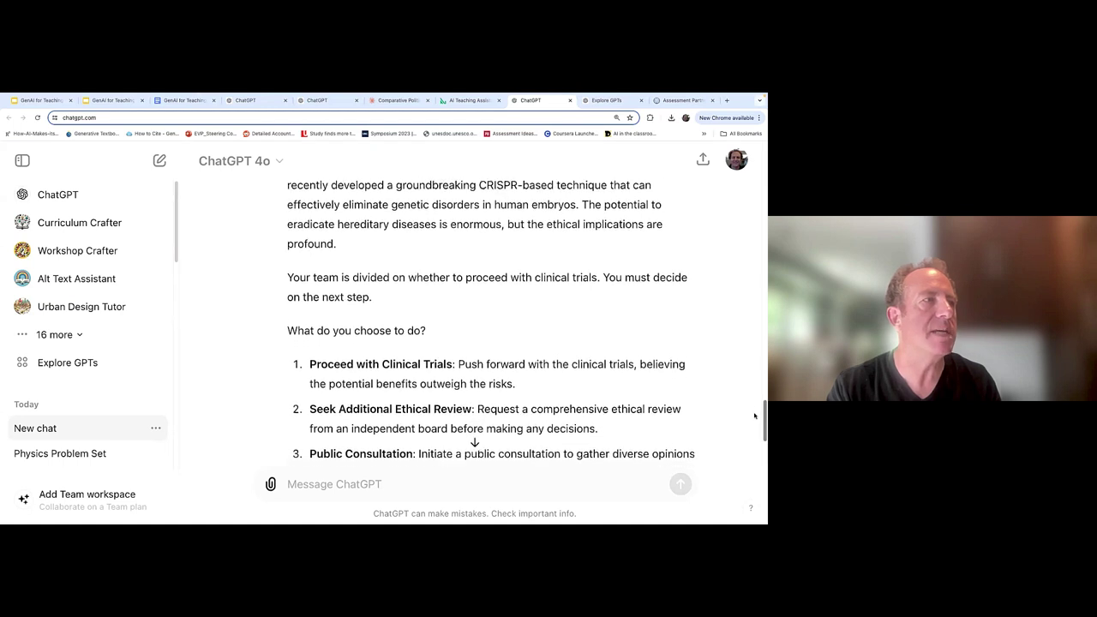
scroll(755, 416, "down", 1)
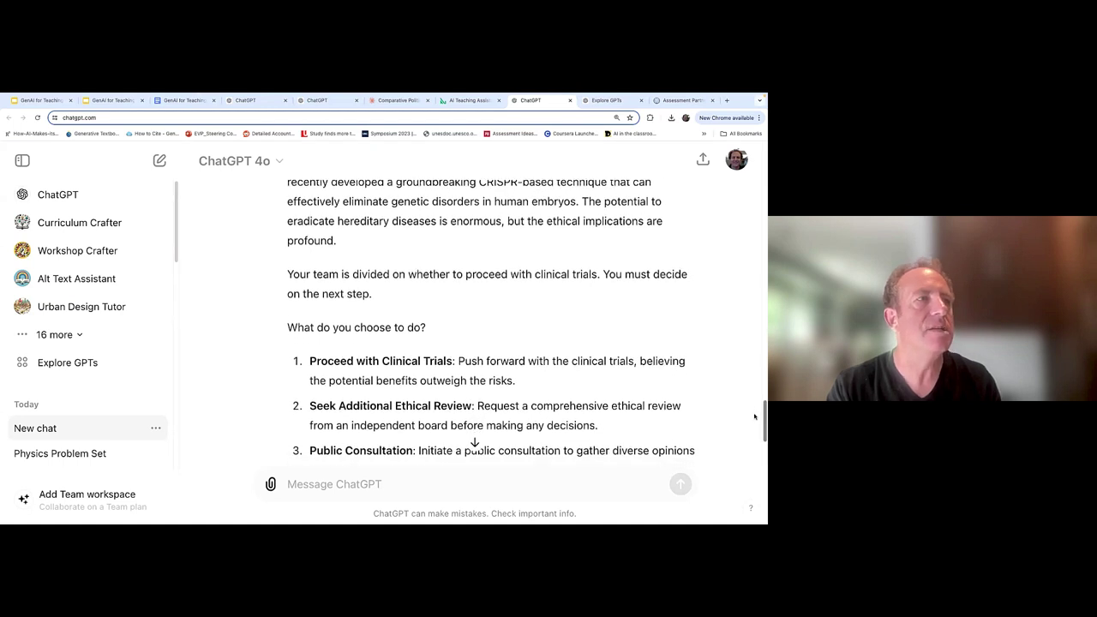
scroll(755, 417, "down", 1)
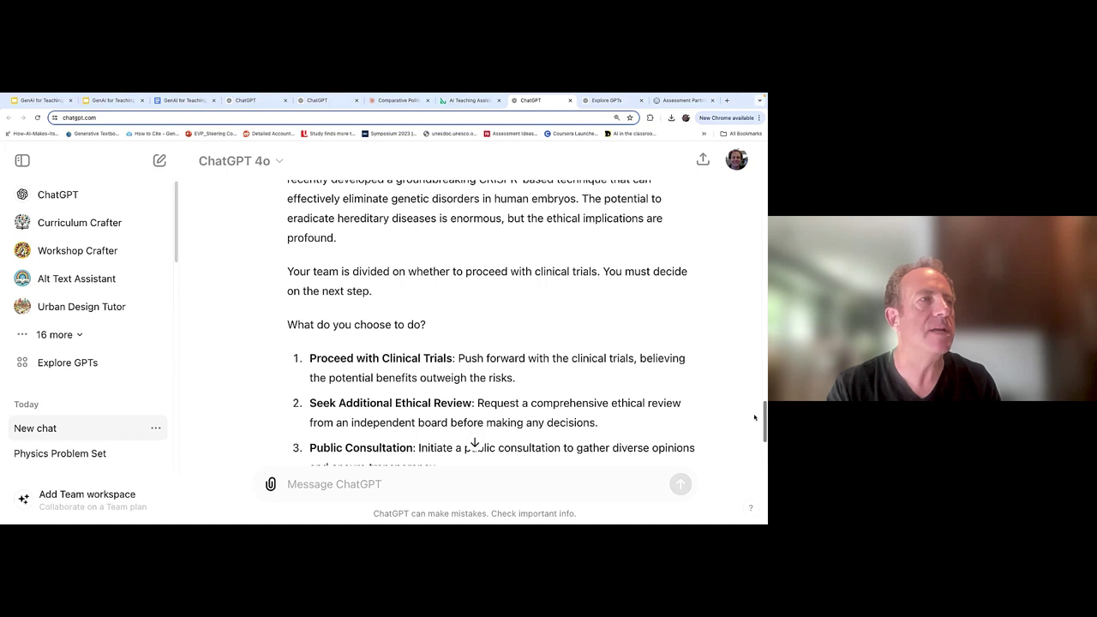
scroll(755, 416, "down", 2)
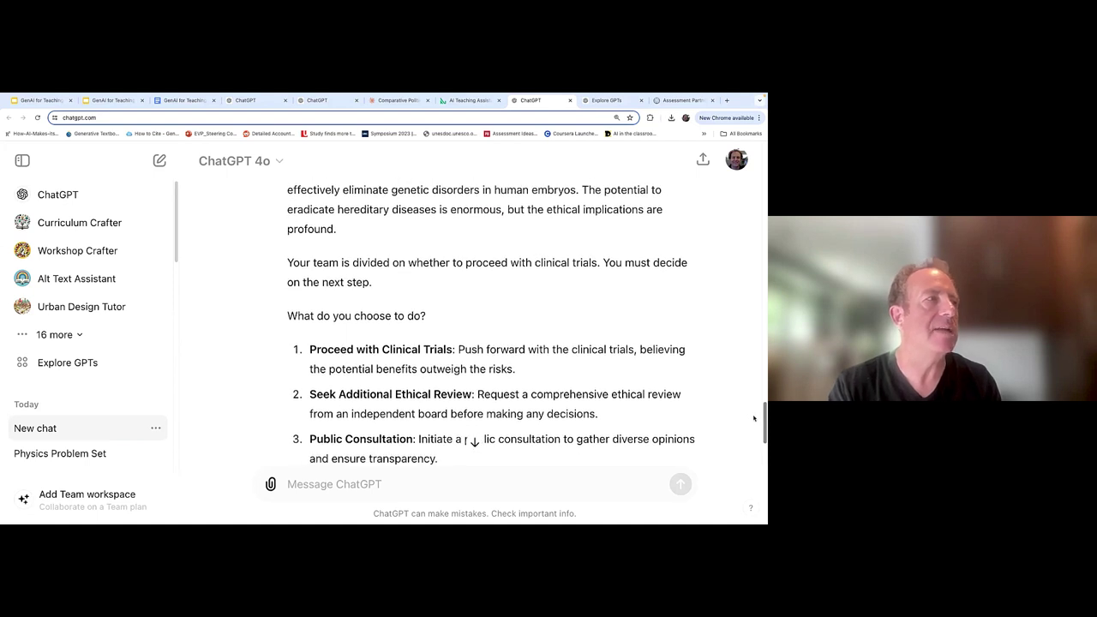
scroll(756, 419, "down", 5)
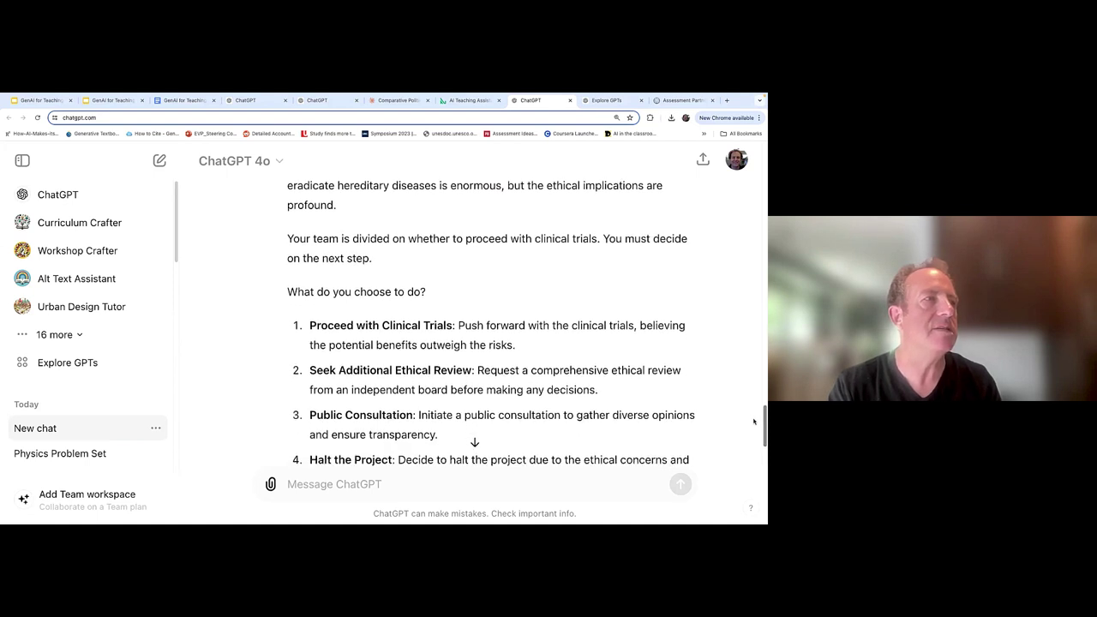
scroll(755, 422, "up", 3)
scroll(755, 424, "down", 5)
scroll(755, 424, "down", 3)
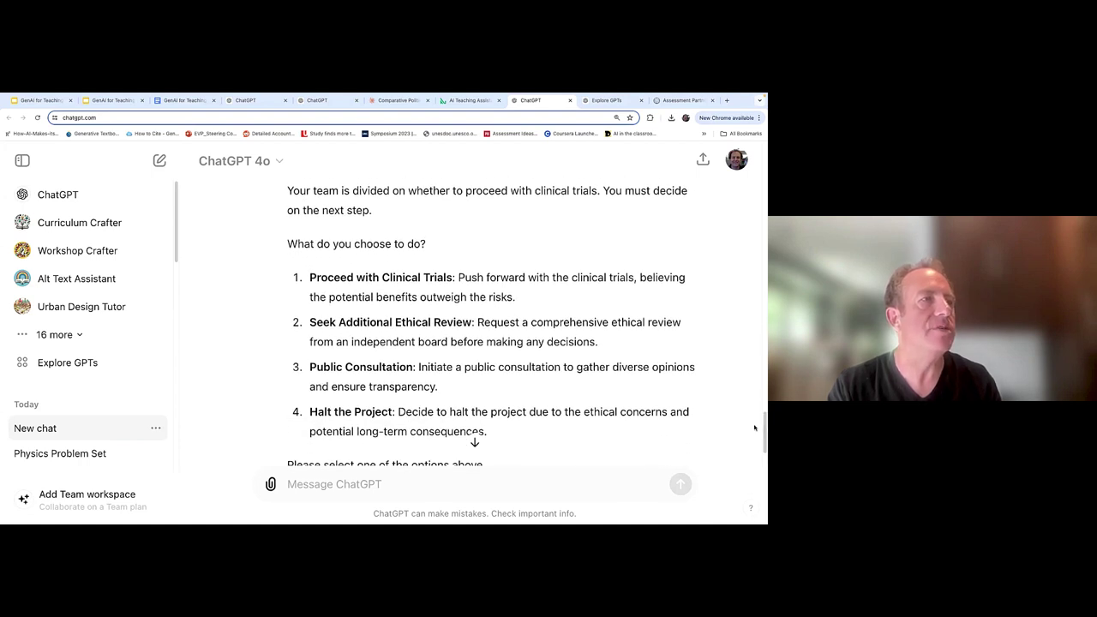
Answer the first decision point by copying the option "Proceed with Clinical Trials" into the chat and sending it
left_click_drag(309, 277, 452, 278)
key("ctrl+c")
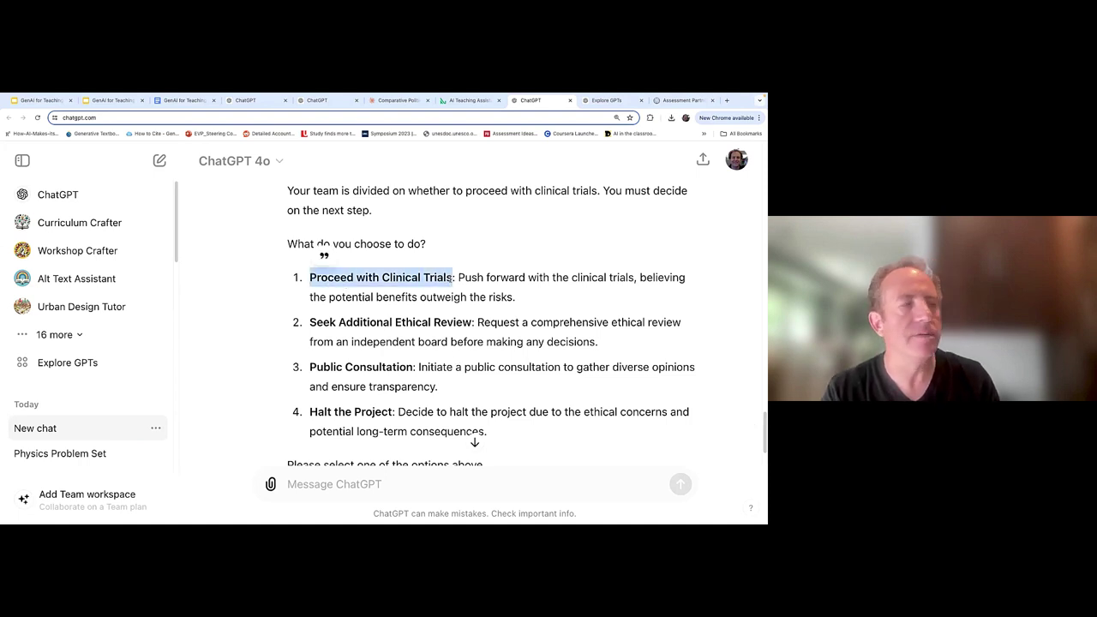
left_click(360, 484)
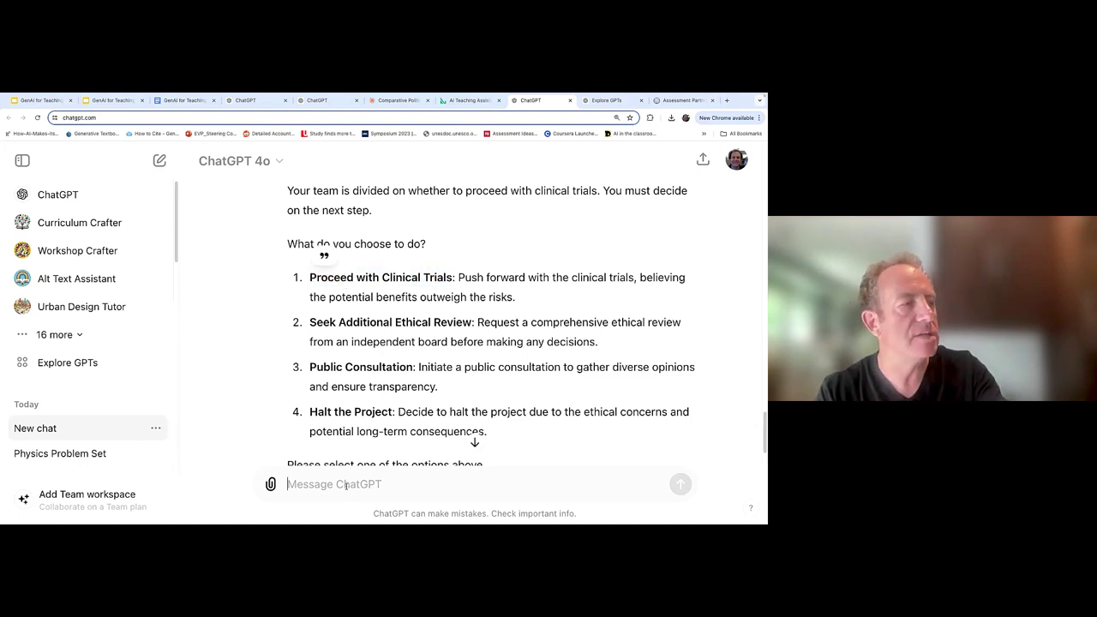
key("ctrl+v")
key("Return")
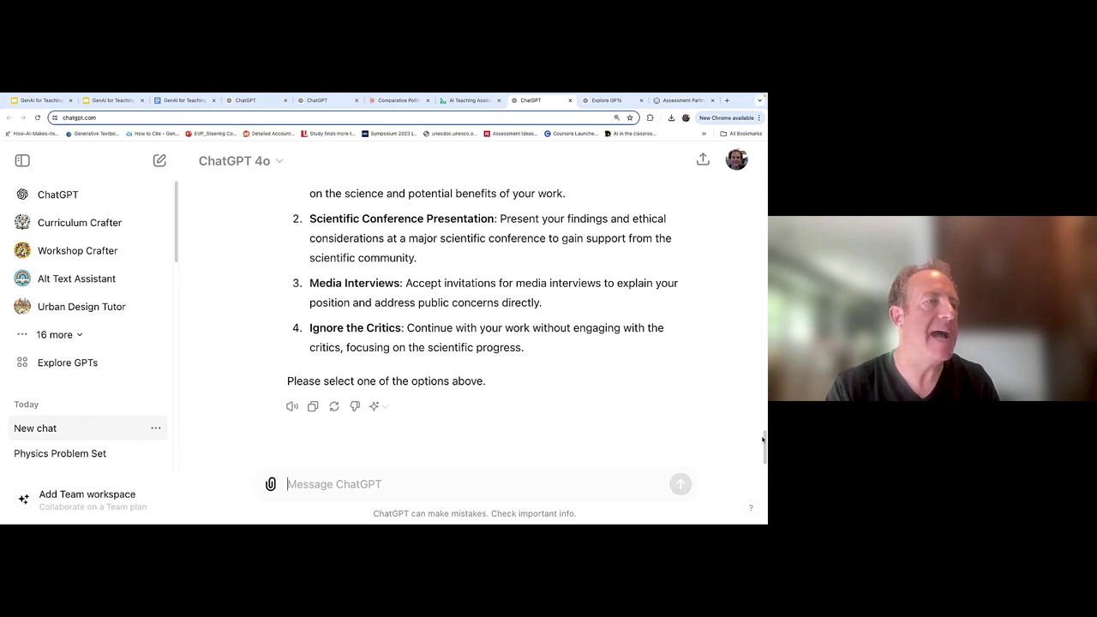
Answer the question about the funders' pressure by copying the option "Public Engagement Campaign" into the chat and sending it
scroll(481, 320, "up", 2)
mouse_move(470, 267)
left_mouse_down()
mouse_move(309, 267)
mouse_move(469, 265)
left_mouse_up()
key("ctrl+c")
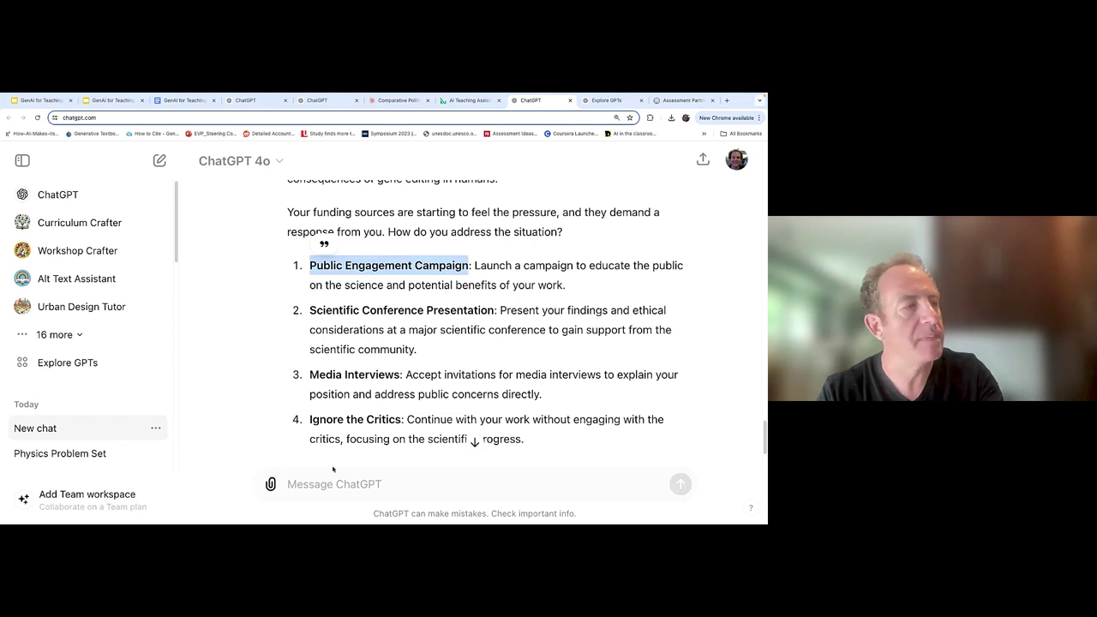
left_click(335, 480)
key("ctrl+v")
key("Return")
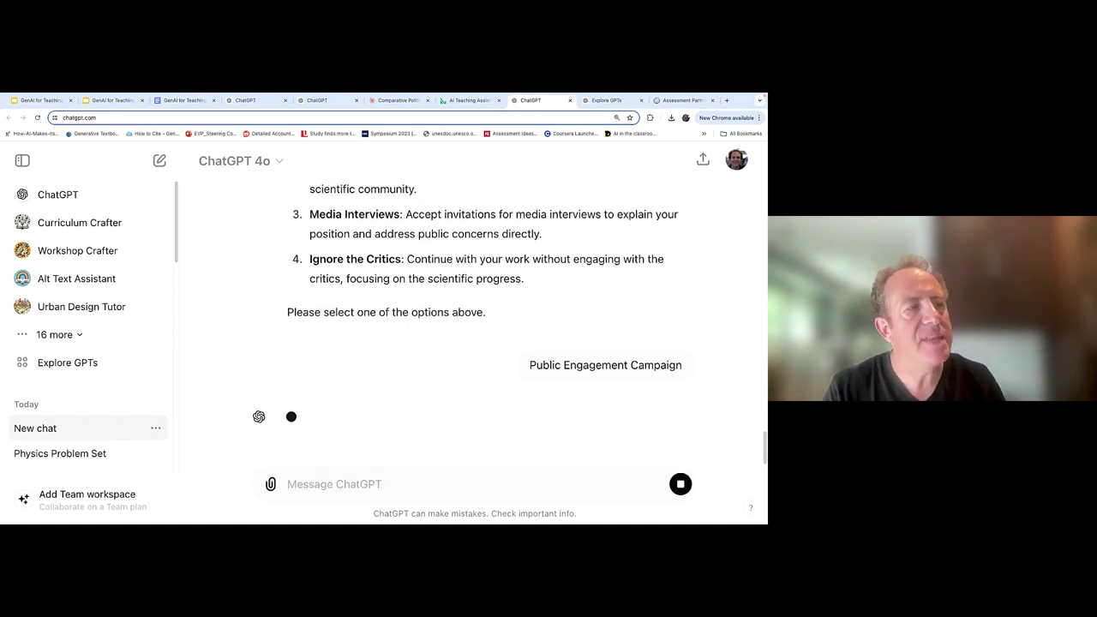
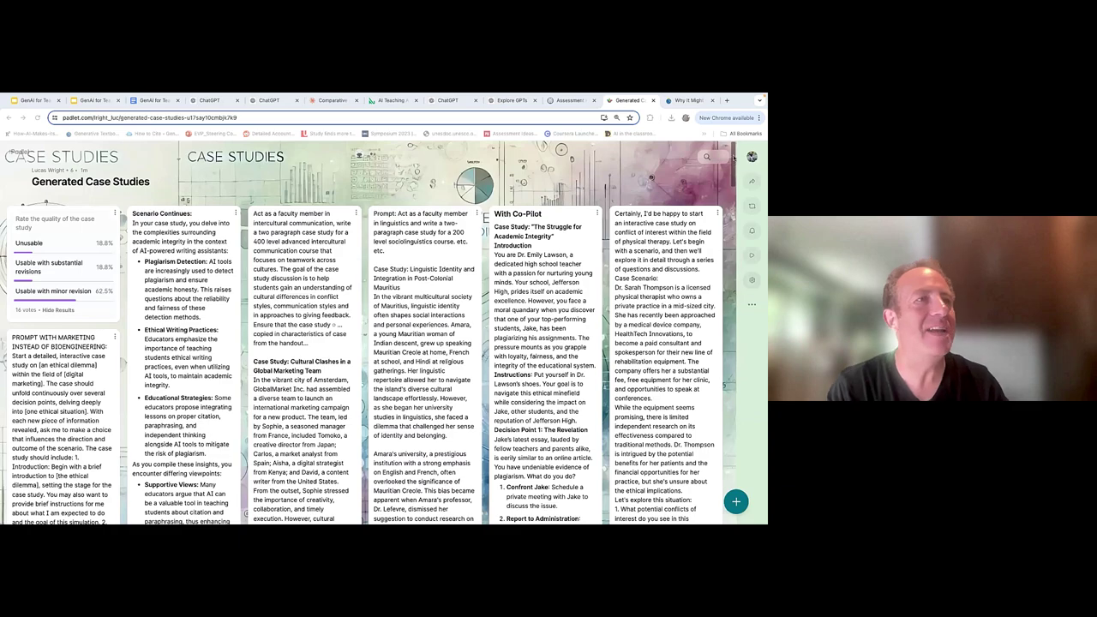
Look through the participants' posts and the quality poll on the Generated Case Studies Padlet board
scroll(734, 163, "down", 1)
scroll(734, 172, "down", 5)
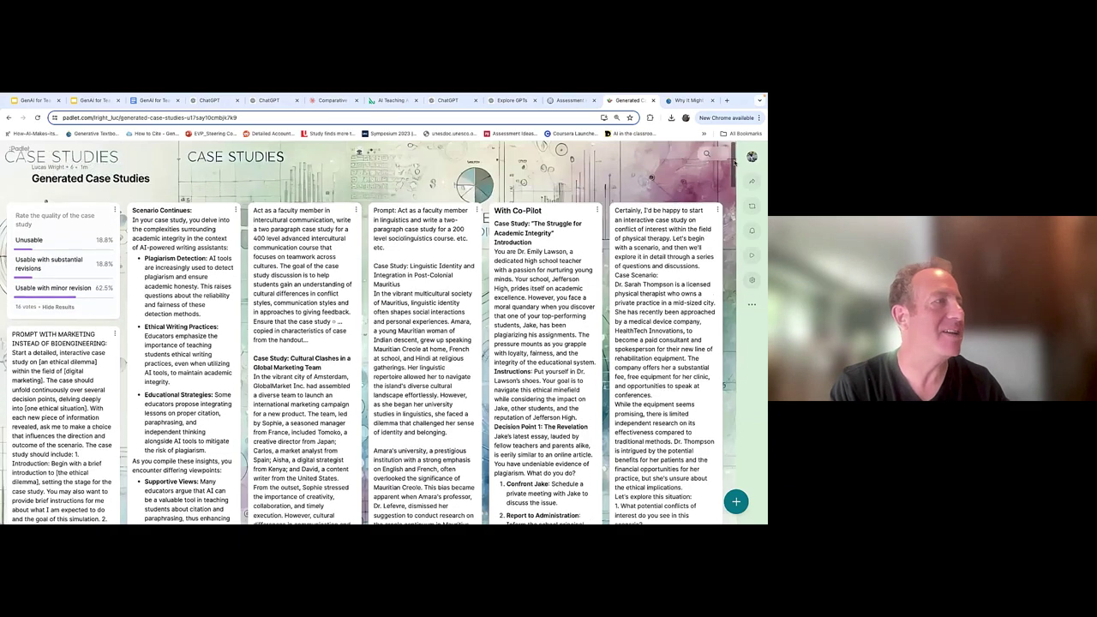
scroll(735, 194, "down", 4)
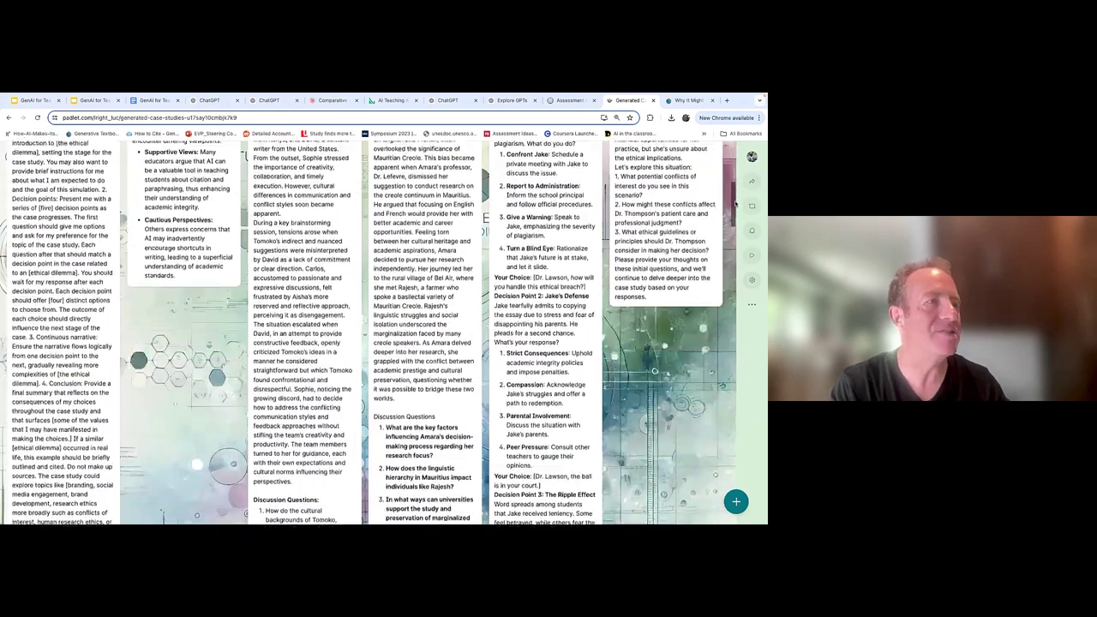
scroll(739, 163, "up", 5)
scroll(739, 156, "up", 5)
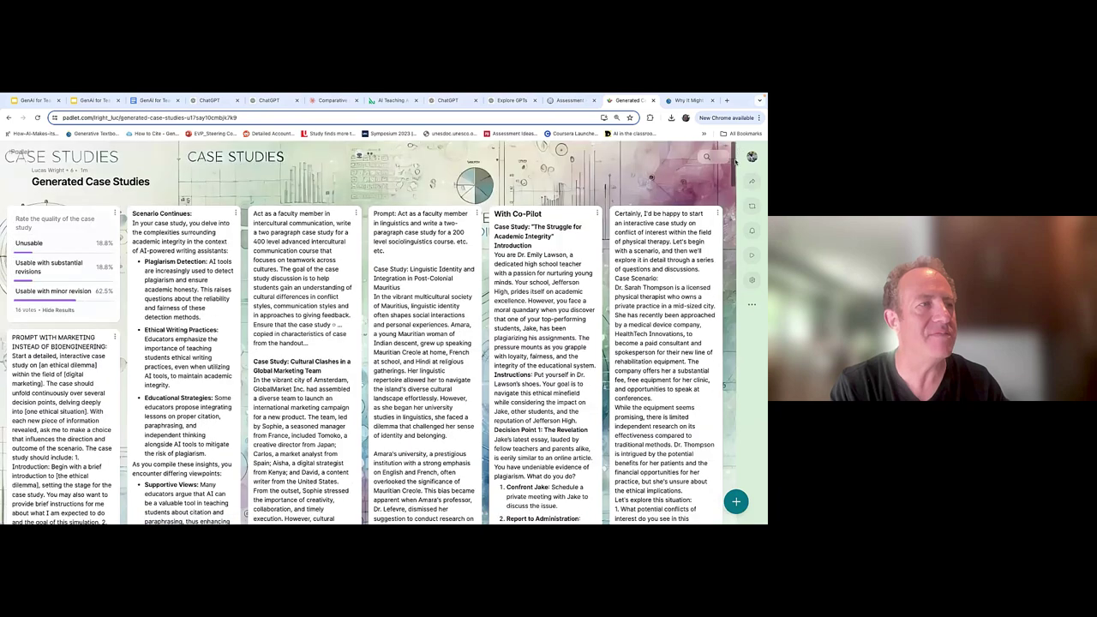
scroll(737, 178, "down", 4)
scroll(738, 178, "up", 3)
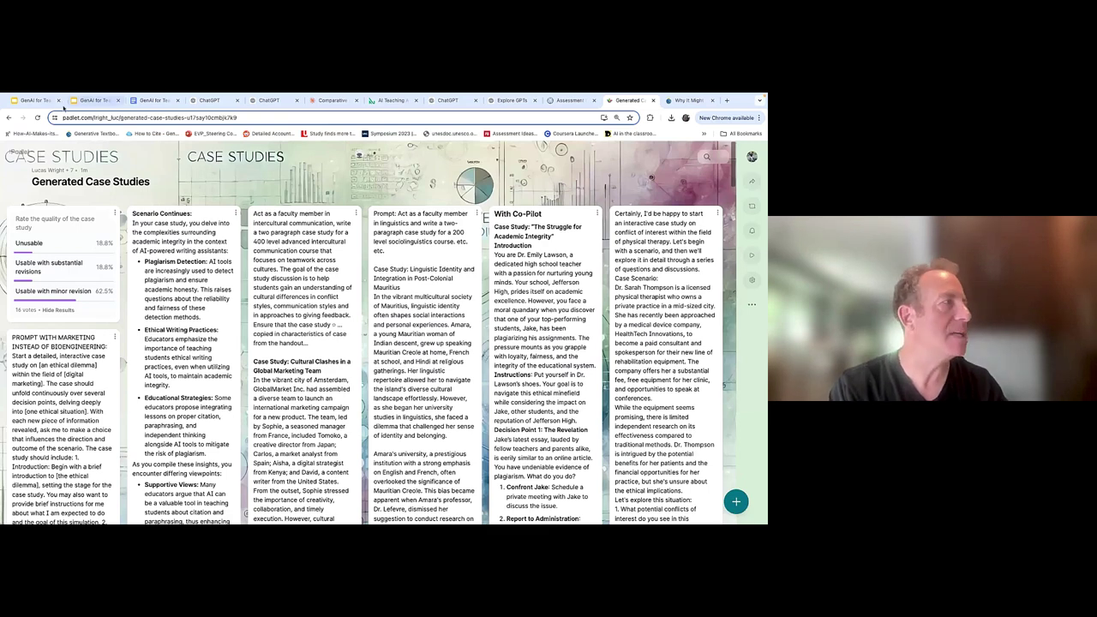
Switch to the Google Slides deck, present from "Developing Learning Resources" to the "Pre-class Video" slide, and exit the slideshow
left_click(35, 101)
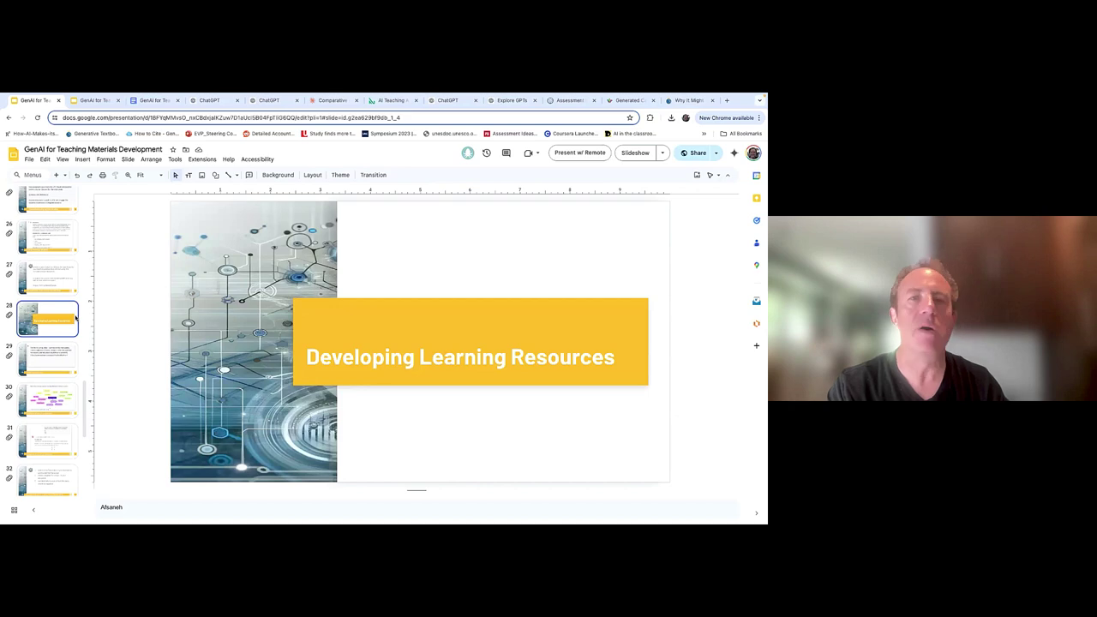
left_click(635, 153)
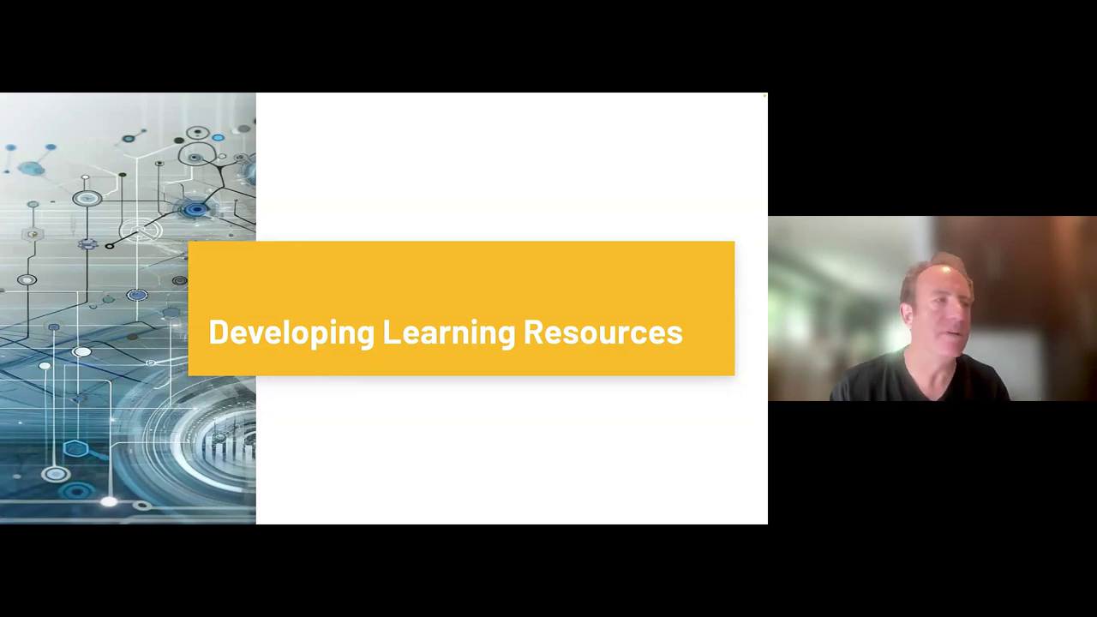
key("Right")
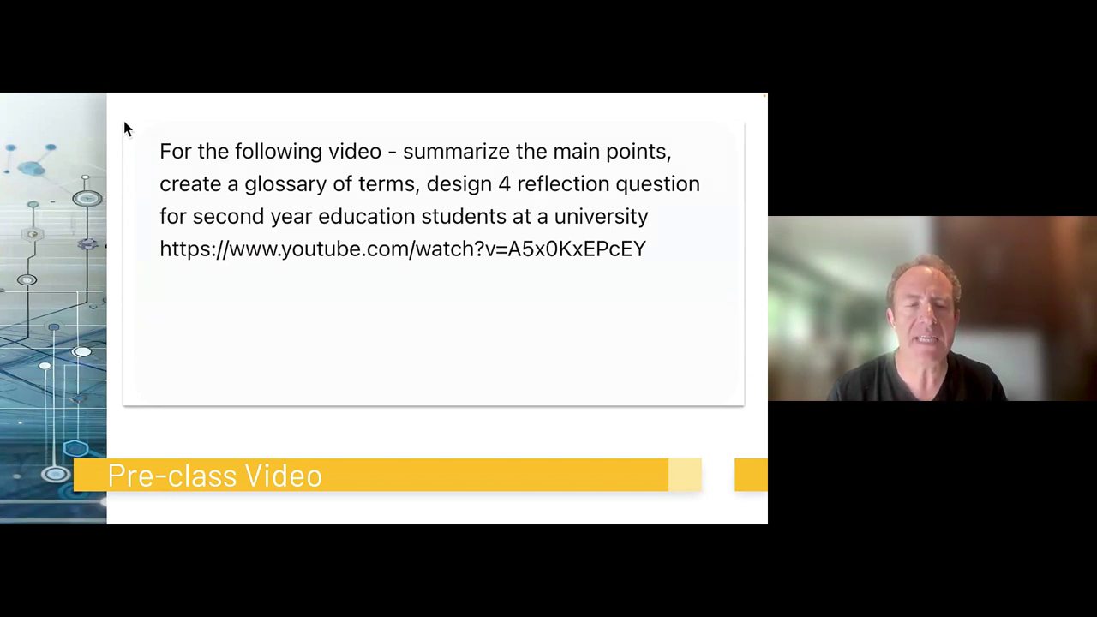
key("Escape")
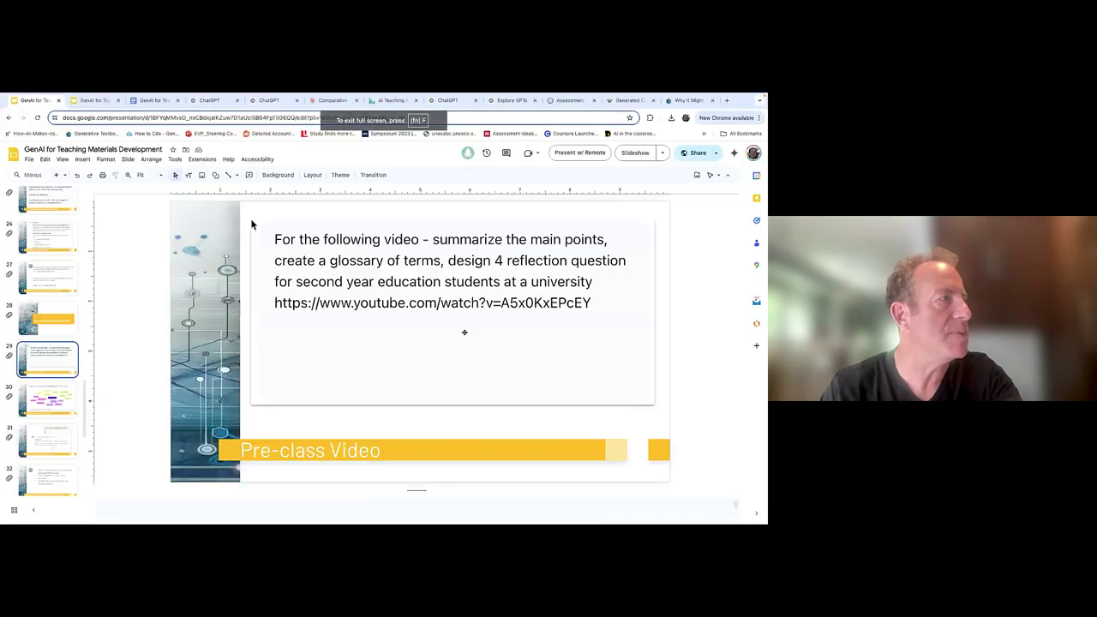
Switch to ChatGPT's Explore GPTs page and look through the featured, trending and ChatGPT-made GPTs
left_click(512, 101)
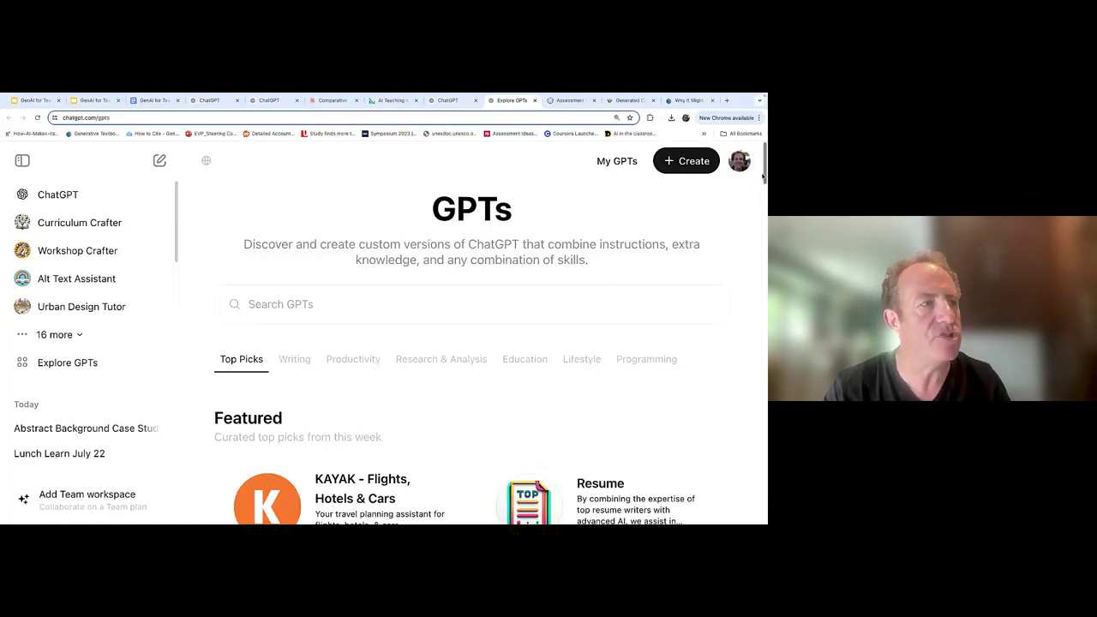
scroll(762, 192, "down", 1)
scroll(762, 170, "up", 1)
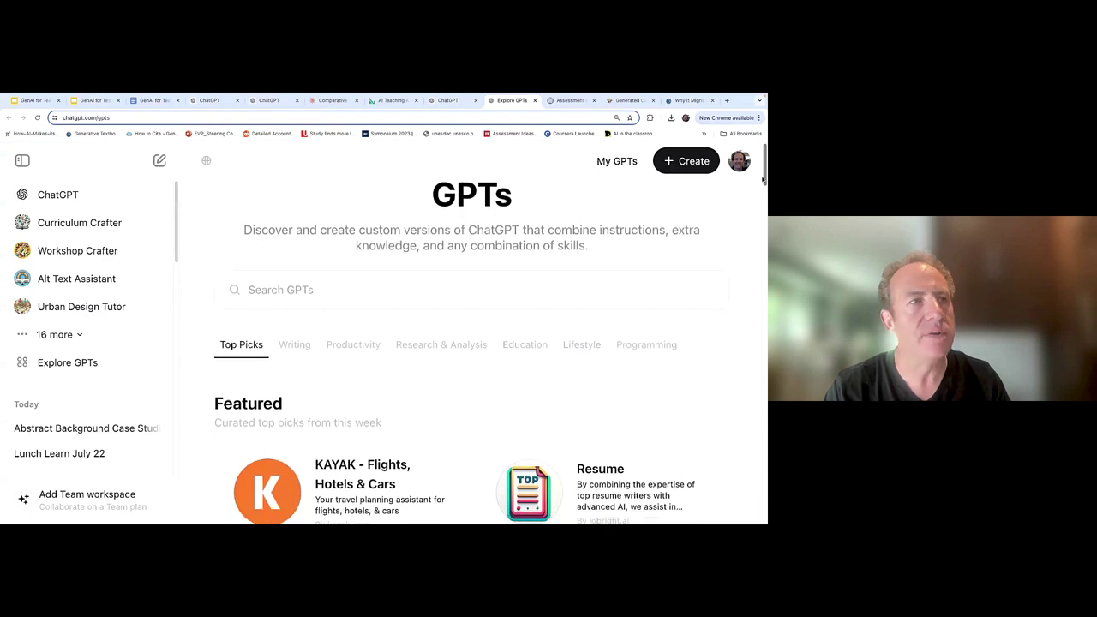
left_click_drag(762, 172, 762, 261)
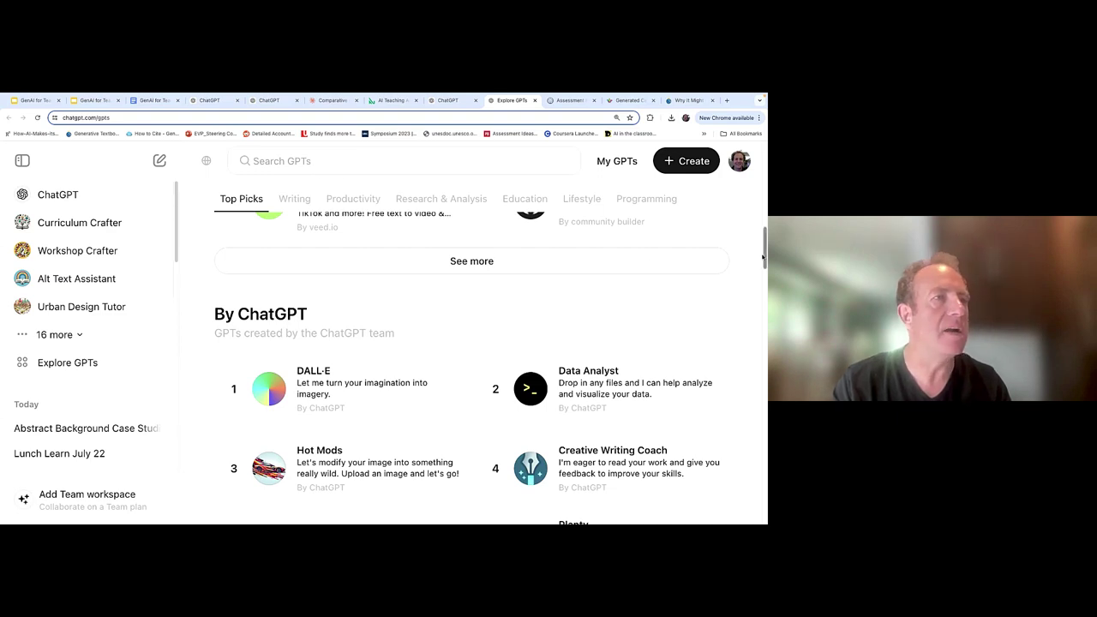
left_click_drag(763, 247, 758, 183)
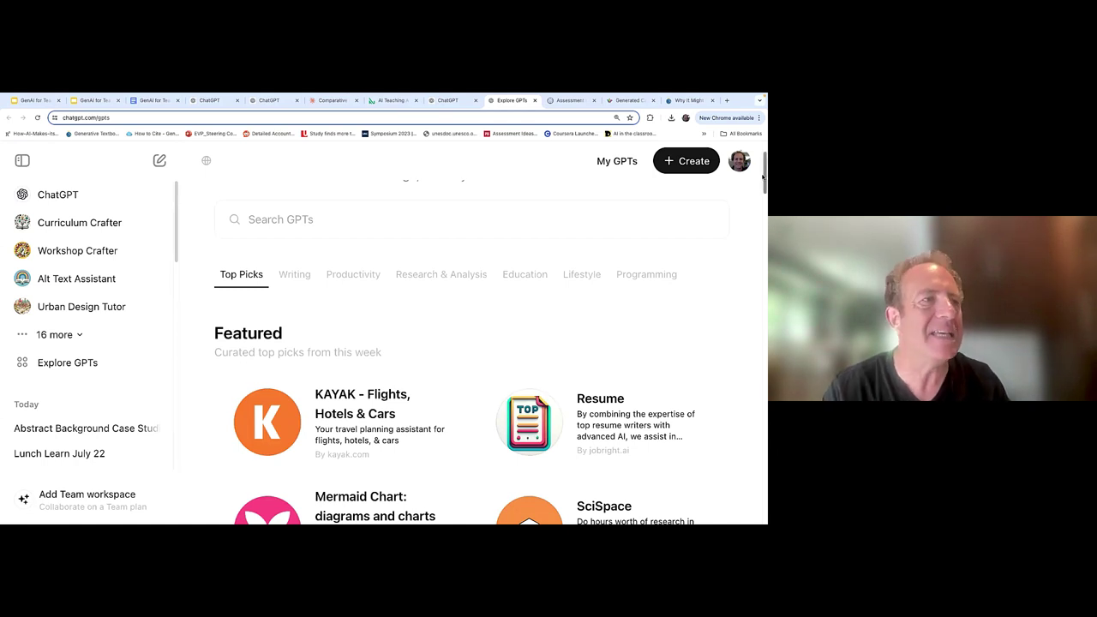
left_click_drag(762, 177, 762, 226)
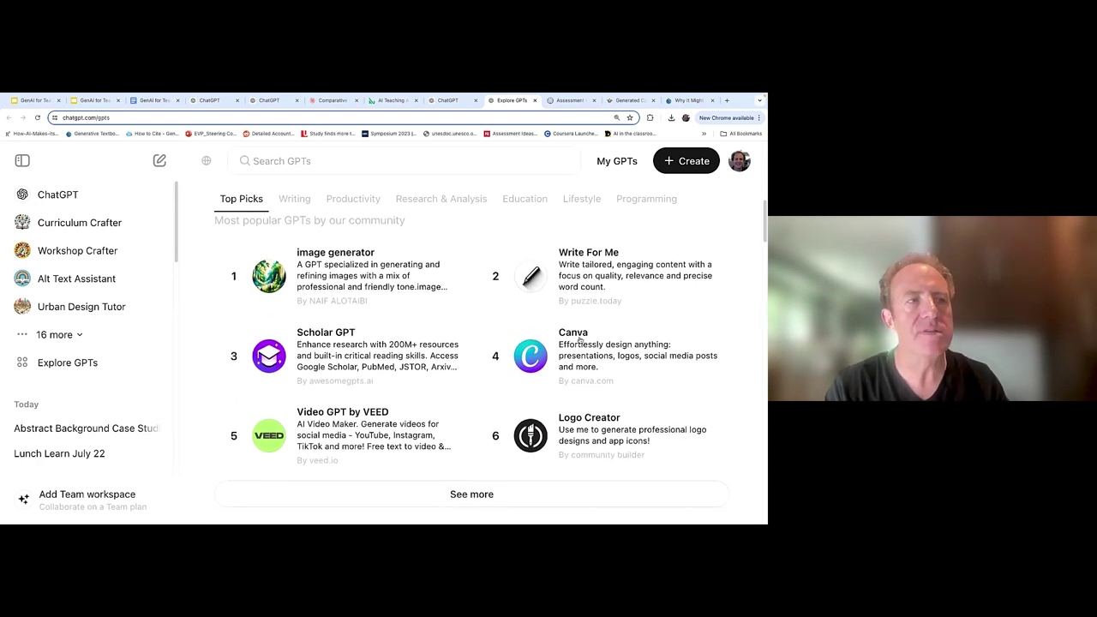
left_click_drag(762, 227, 762, 228)
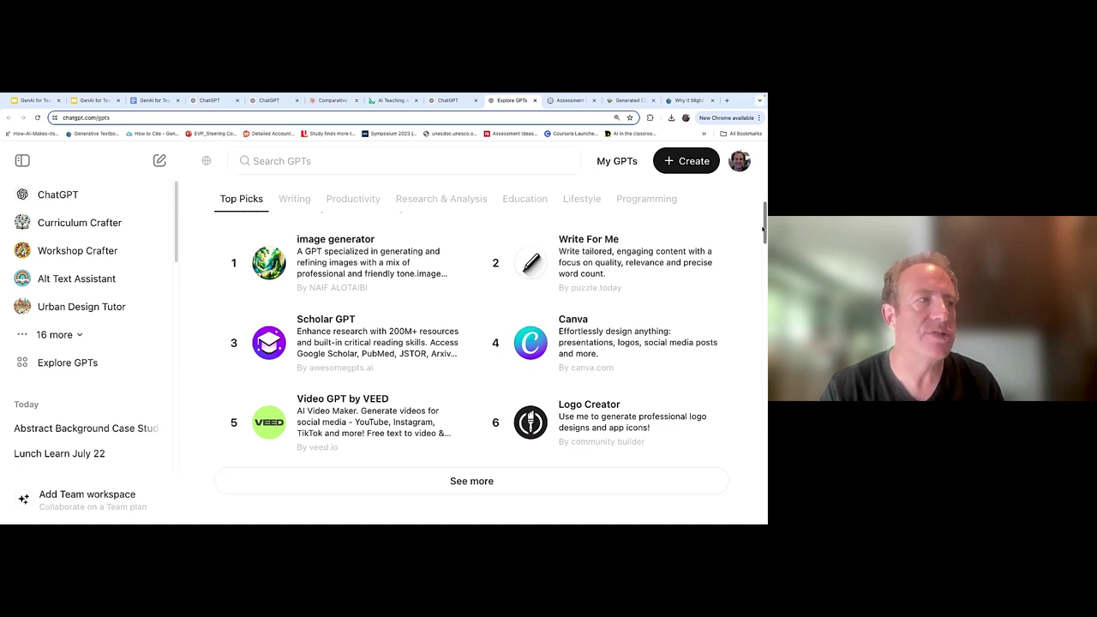
Look over the GPTs in the Education category, return to the start of the page and browse the sidebar's chat history
left_click_drag(762, 228, 747, 312)
left_click(512, 205)
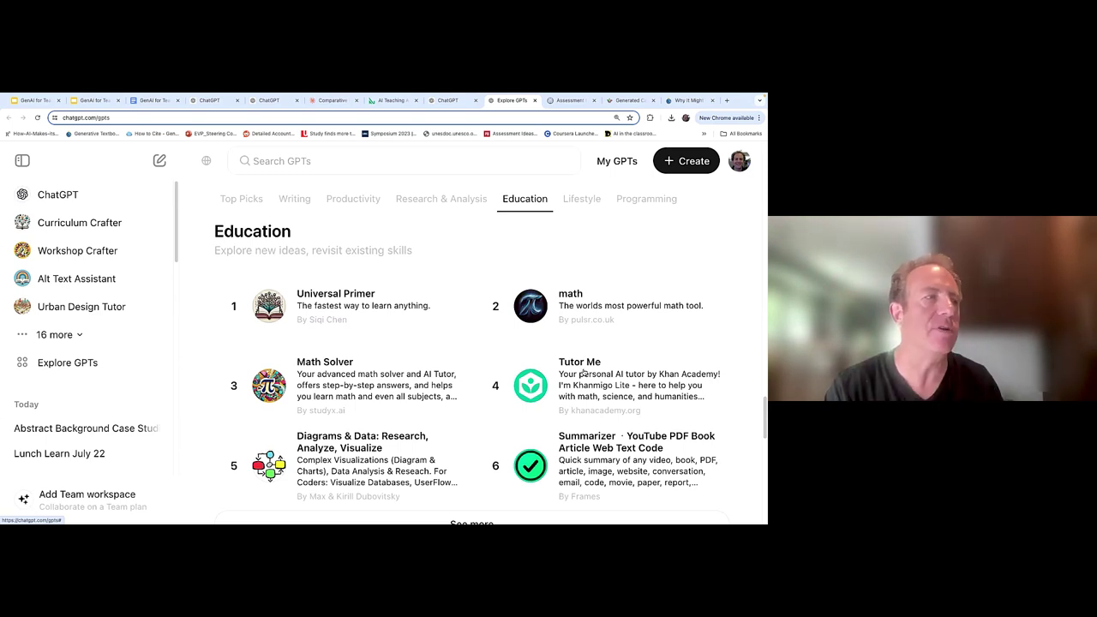
left_click_drag(762, 420, 761, 232)
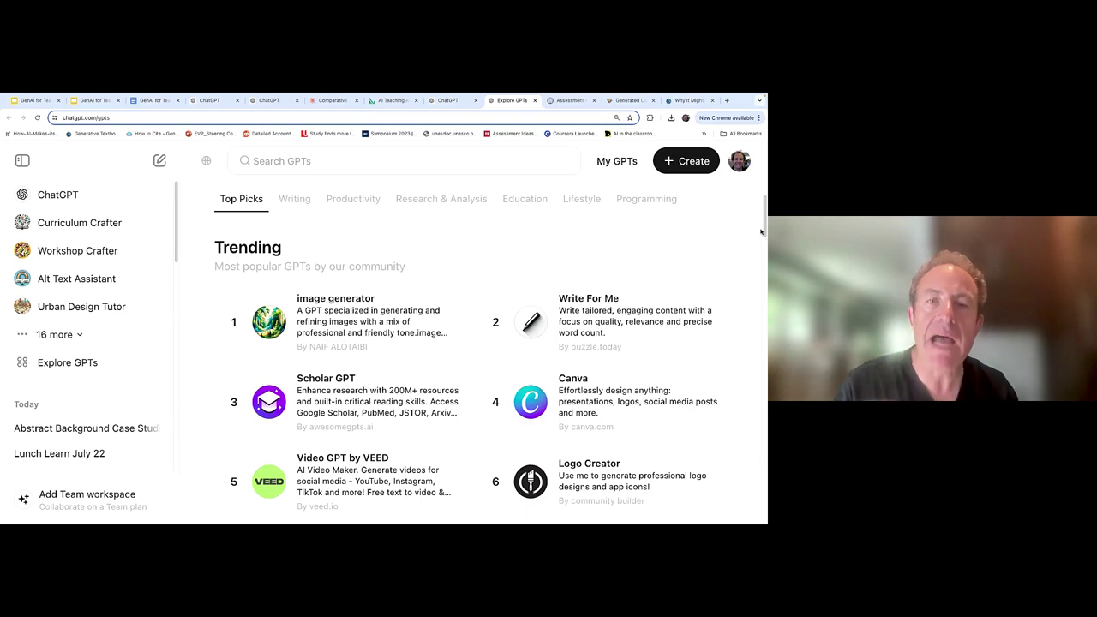
left_click_drag(761, 232, 762, 163)
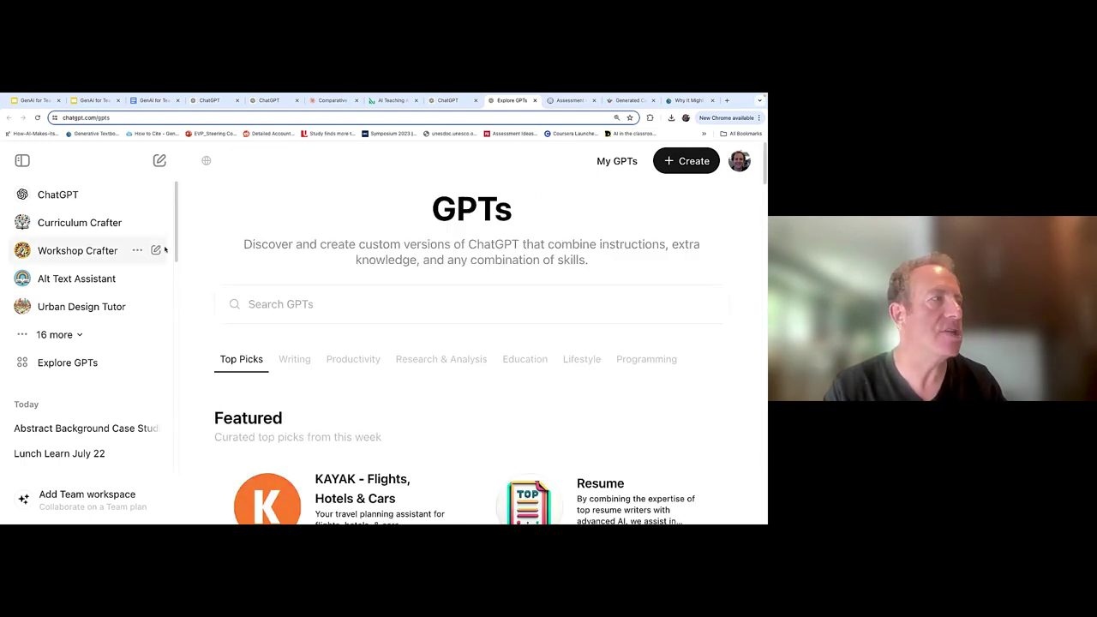
left_click_drag(175, 238, 175, 269)
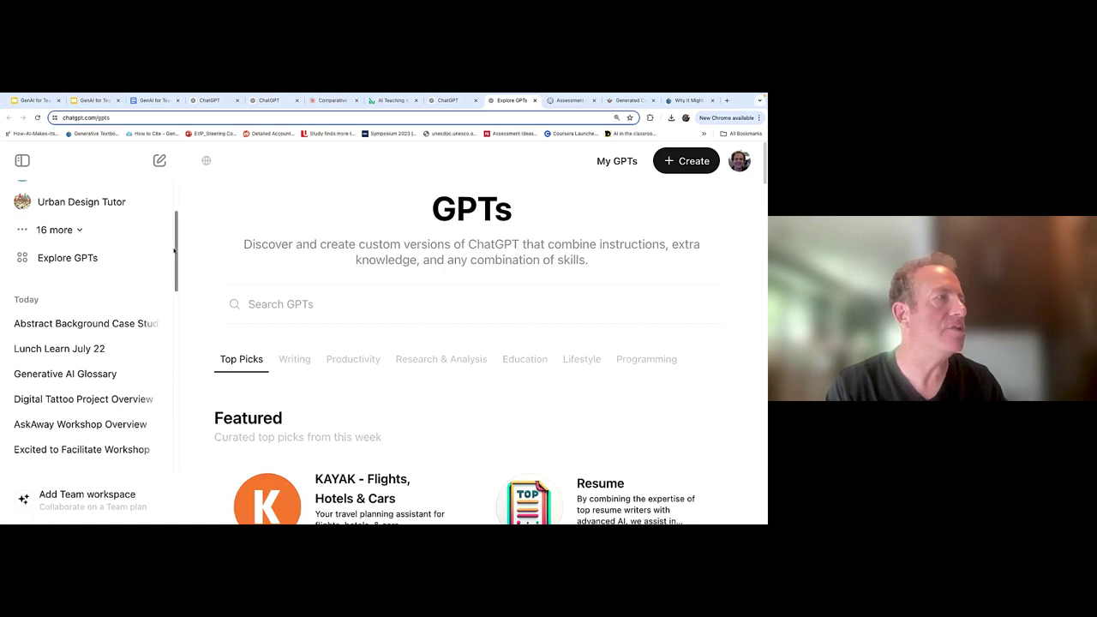
Switch to the Google Docs handout and open the YouTube Summarizer GPT link under Developing Learning Resources
left_click(36, 101)
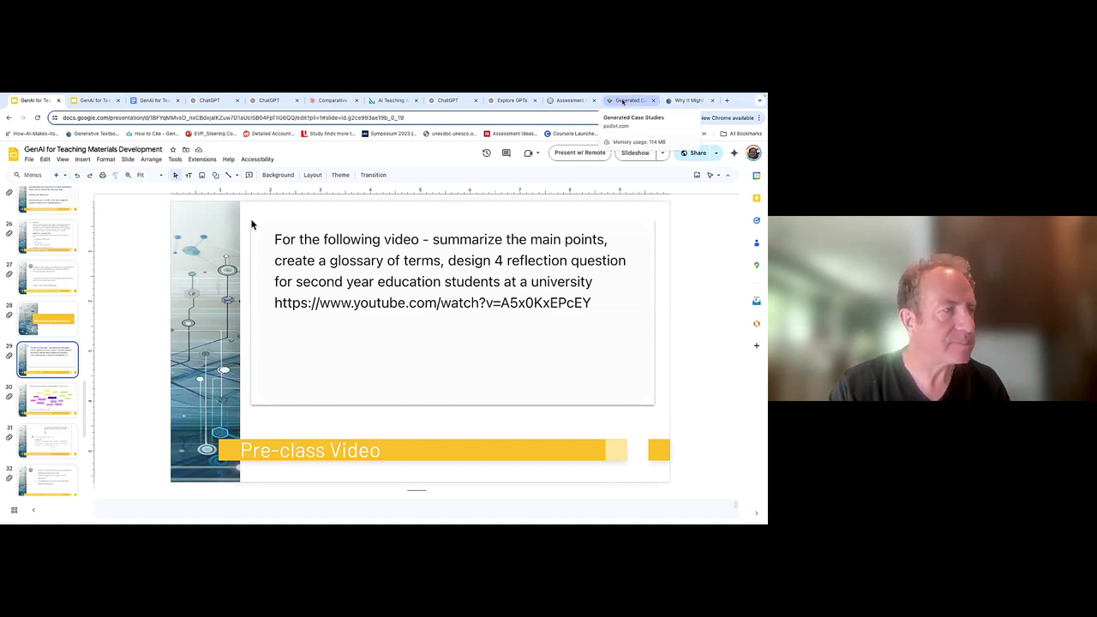
left_click(150, 101)
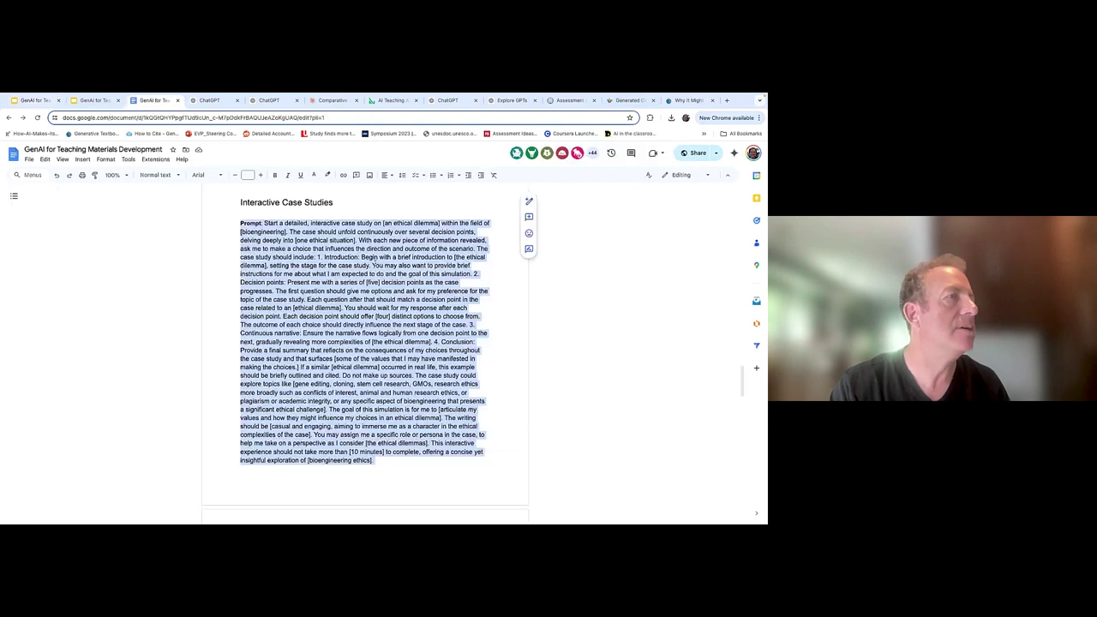
left_click_drag(742, 381, 743, 413)
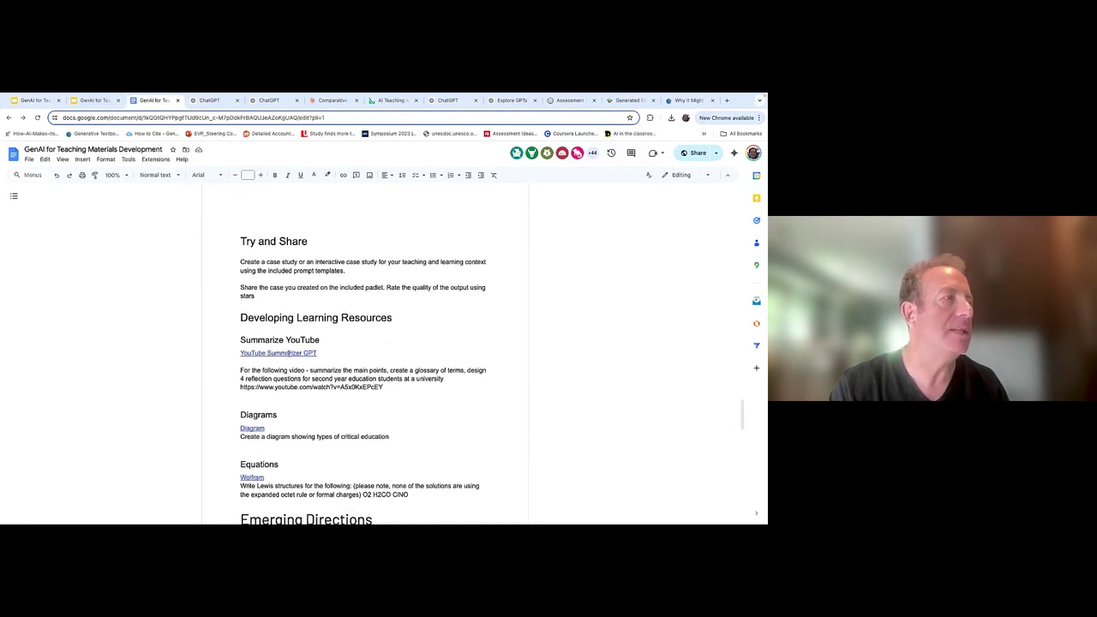
left_click(288, 353)
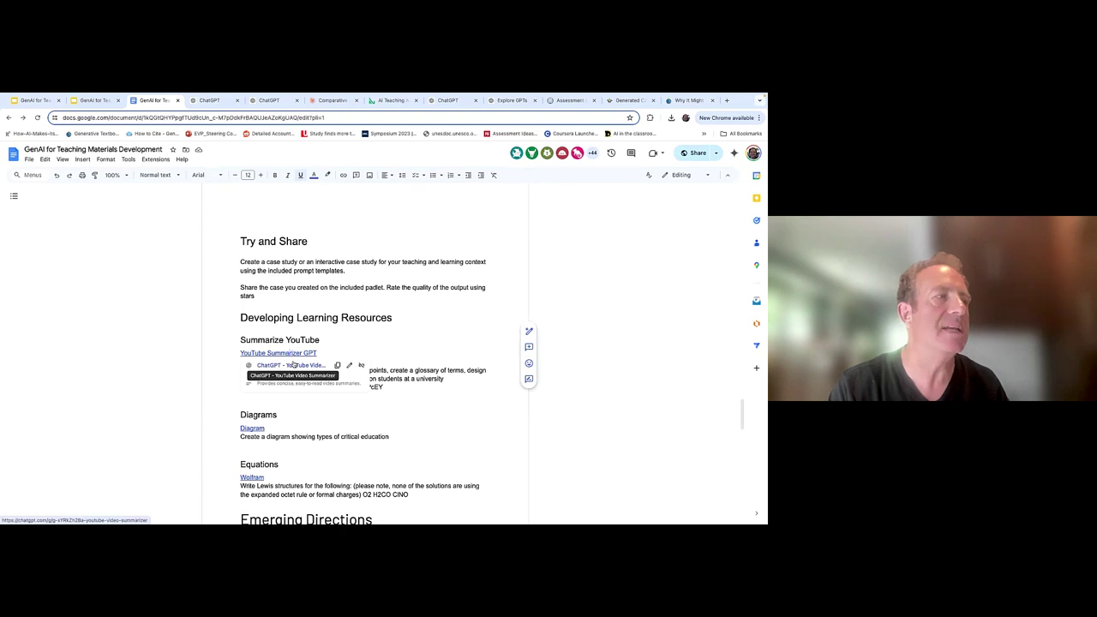
left_click(293, 366)
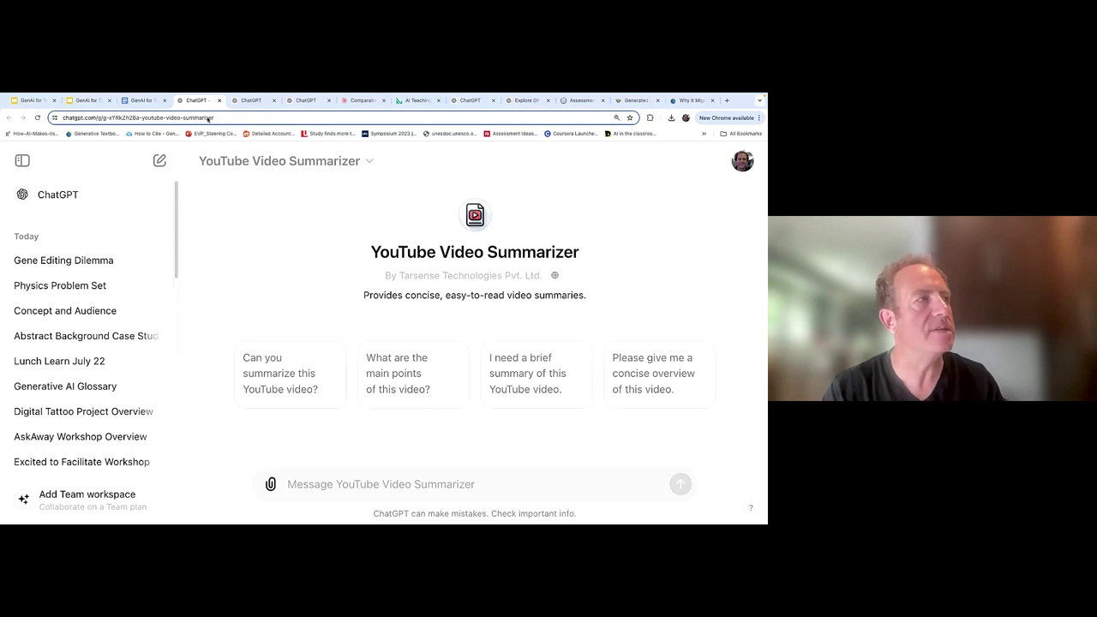
Return to the Google Docs handout and copy the Summarize YouTube prompt together with its video link
left_click(141, 100)
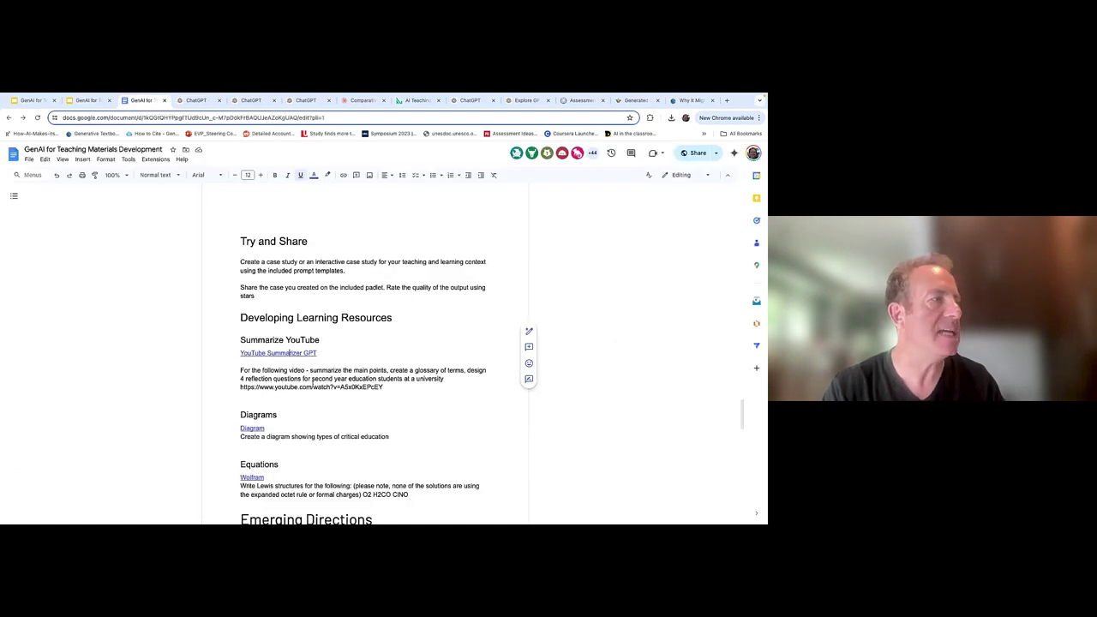
triple_click(313, 383)
key("ctrl+c")
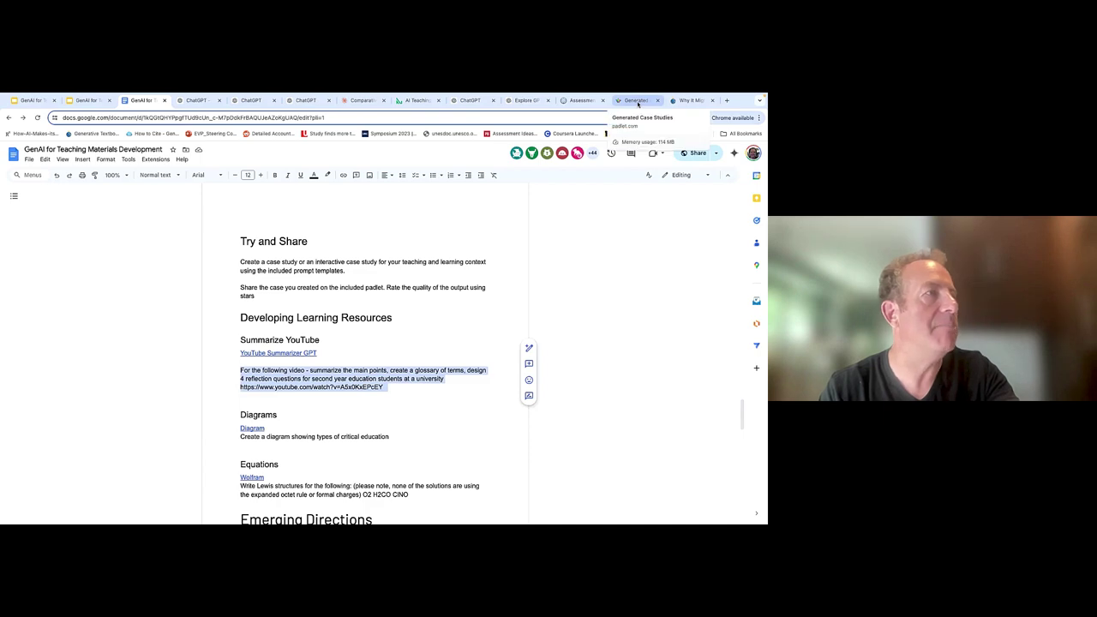
Switch to YouTube Video Summarizer and send it the copied prompt for main points, a glossary and 4 reflection questions
left_click(587, 102)
left_click(524, 102)
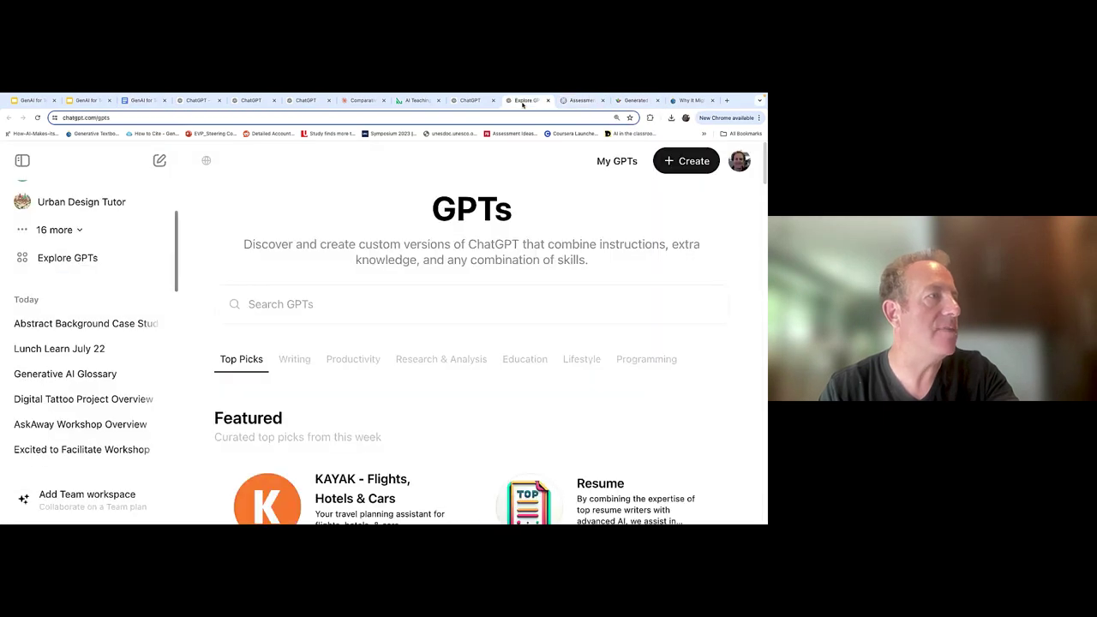
left_click(458, 102)
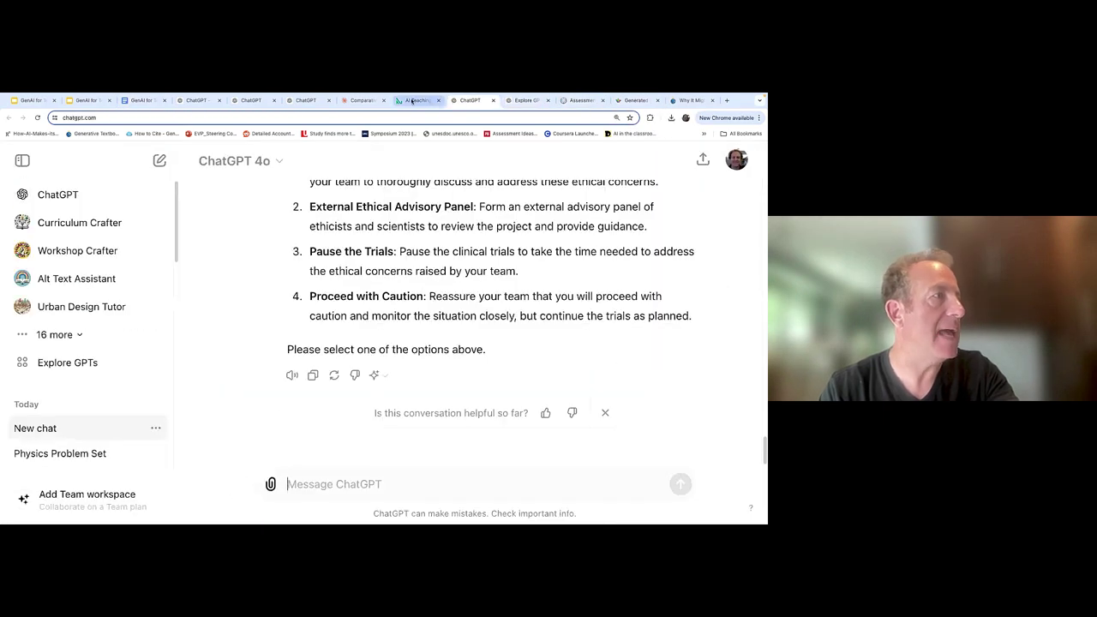
left_click(310, 102)
left_click(246, 103)
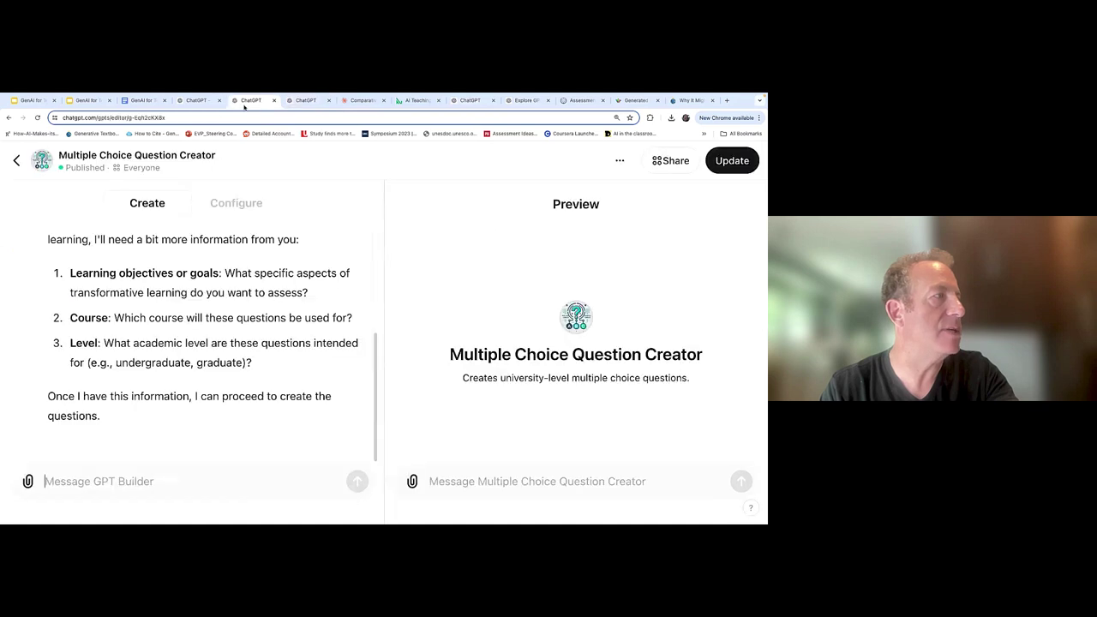
left_click(202, 101)
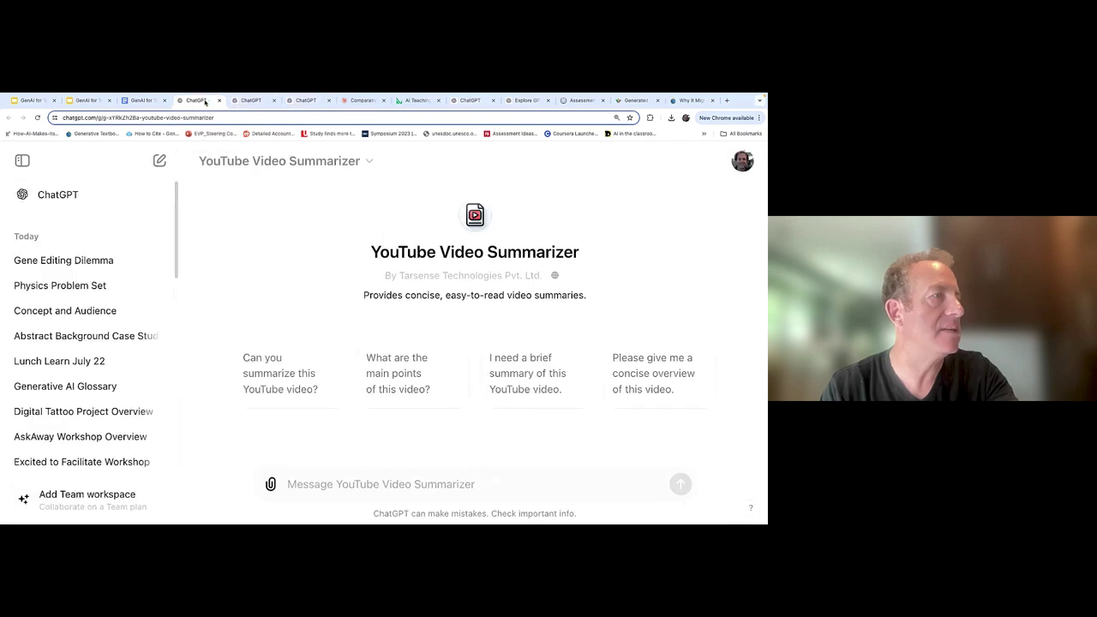
key("ctrl+v")
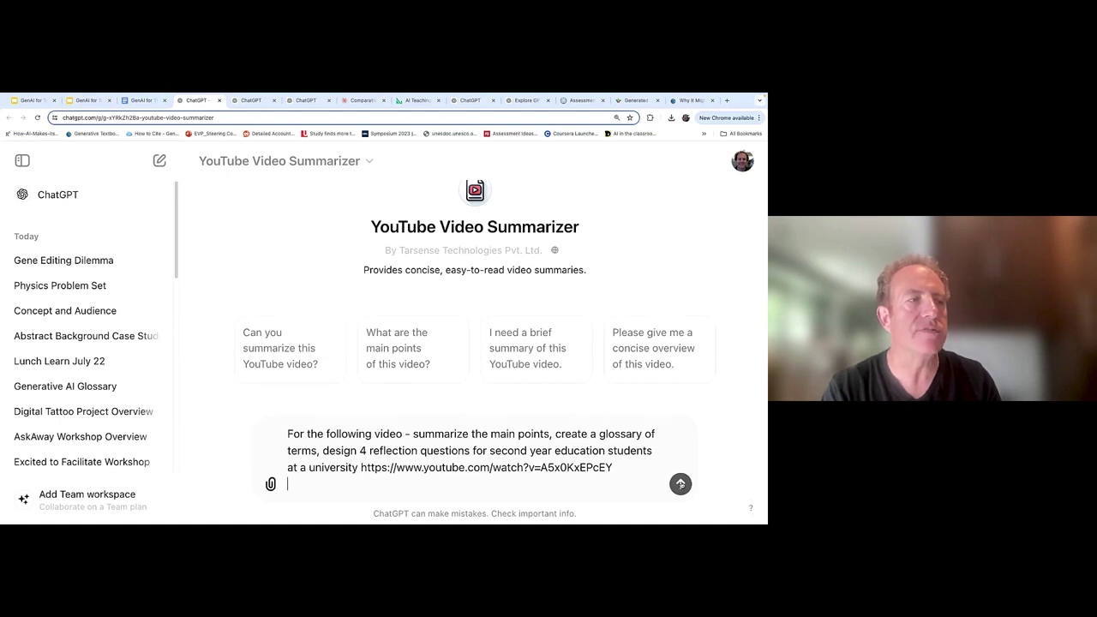
left_click(680, 484)
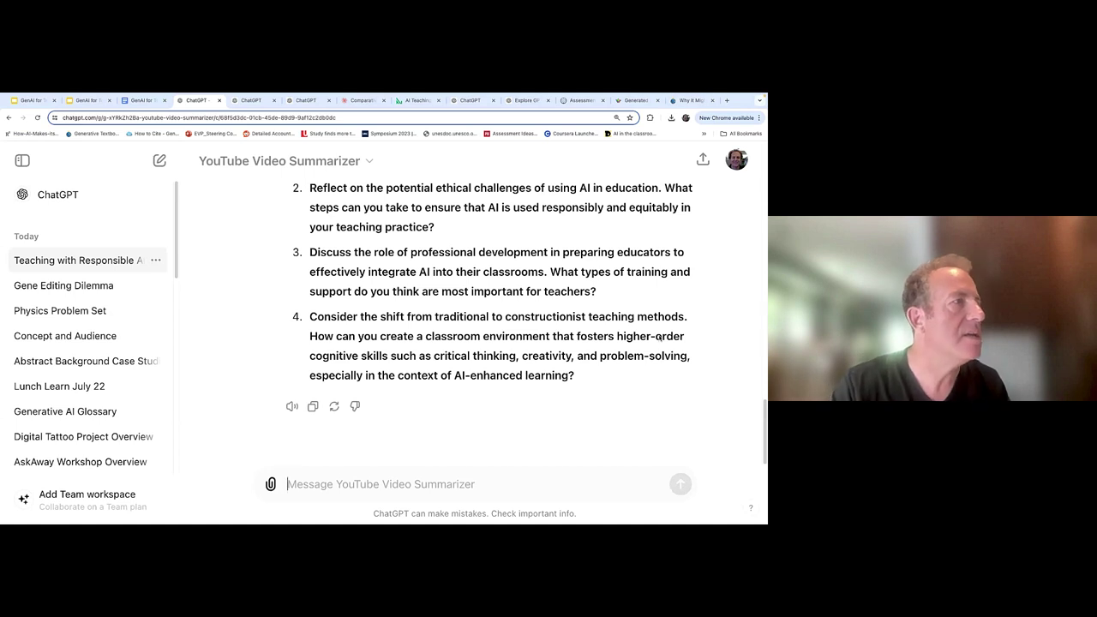
Show the "Diagrams and Equations" slide in Google Slides, and switch to ChatGPT to start a new chat
left_click(87, 103)
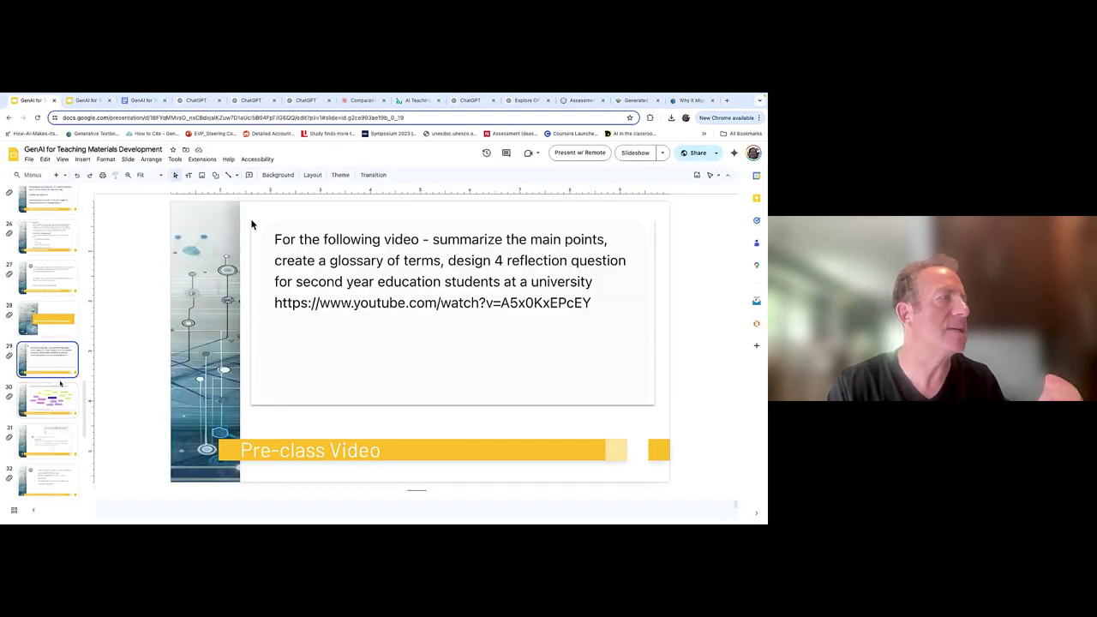
left_click(62, 393)
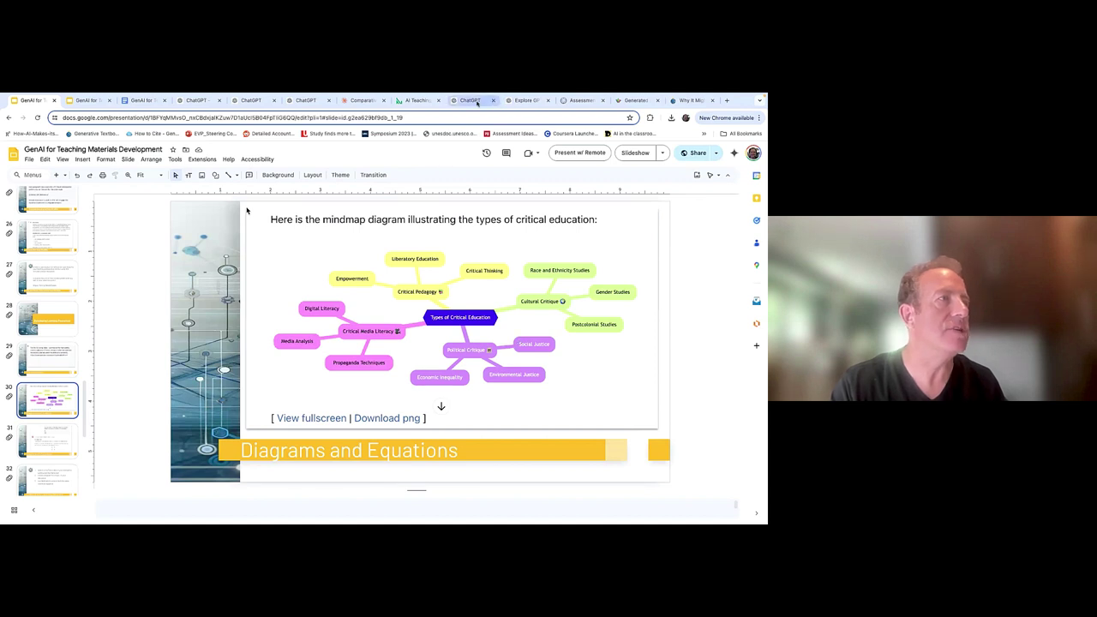
left_click(526, 101)
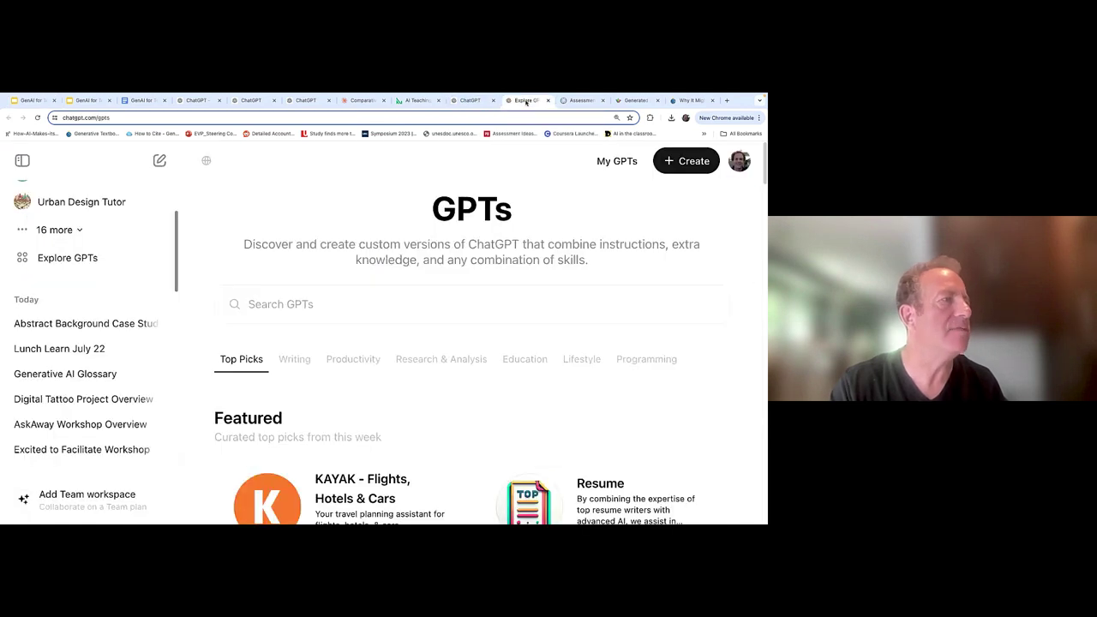
scroll(169, 183, "up", 3)
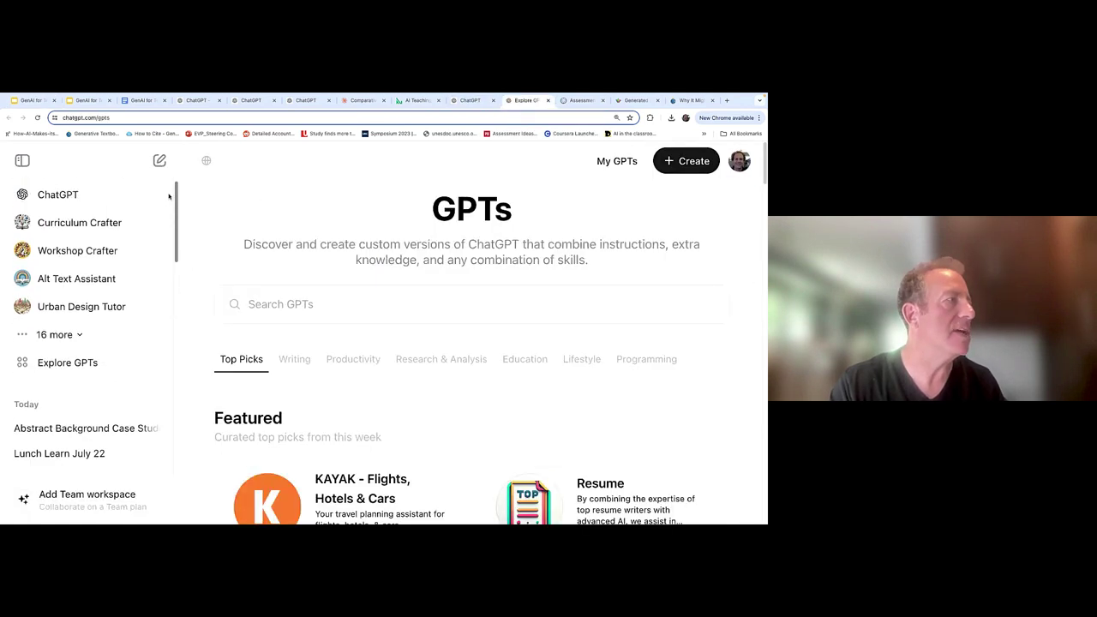
left_click(74, 196)
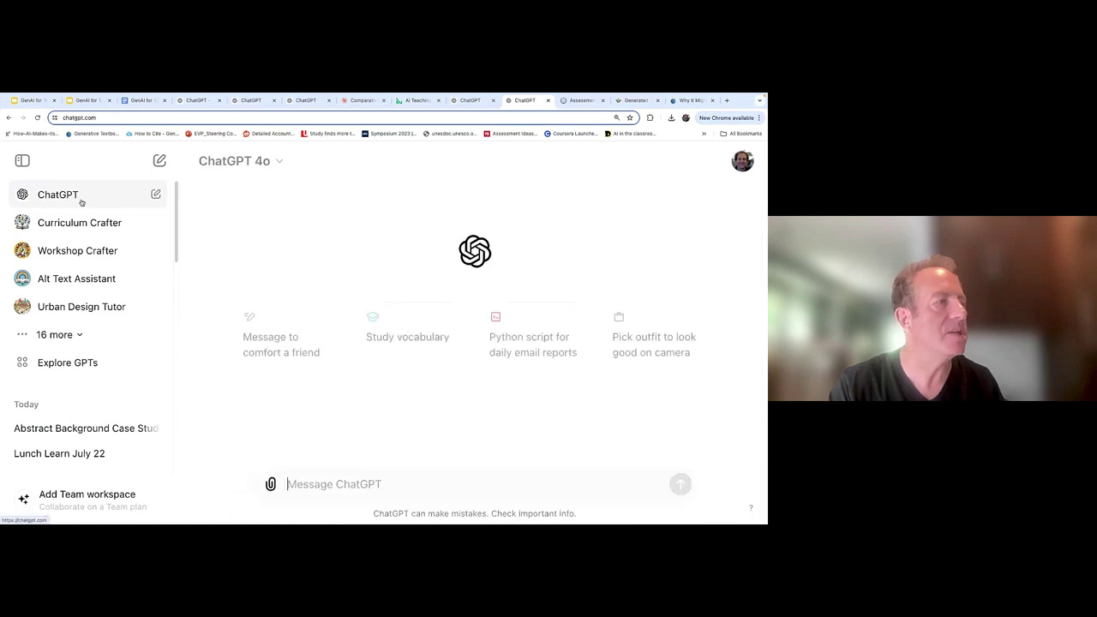
Mention the "Diagrams ‹Show Me› for Presentations, Code, Excel" GPT in the new chat's message
left_click(323, 479)
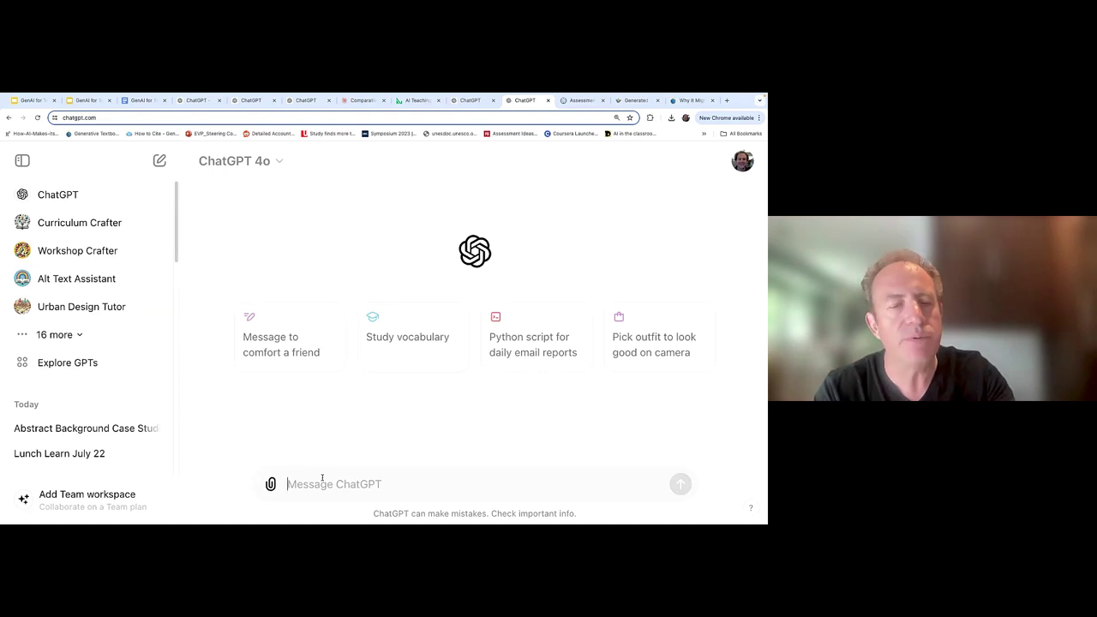
type("@")
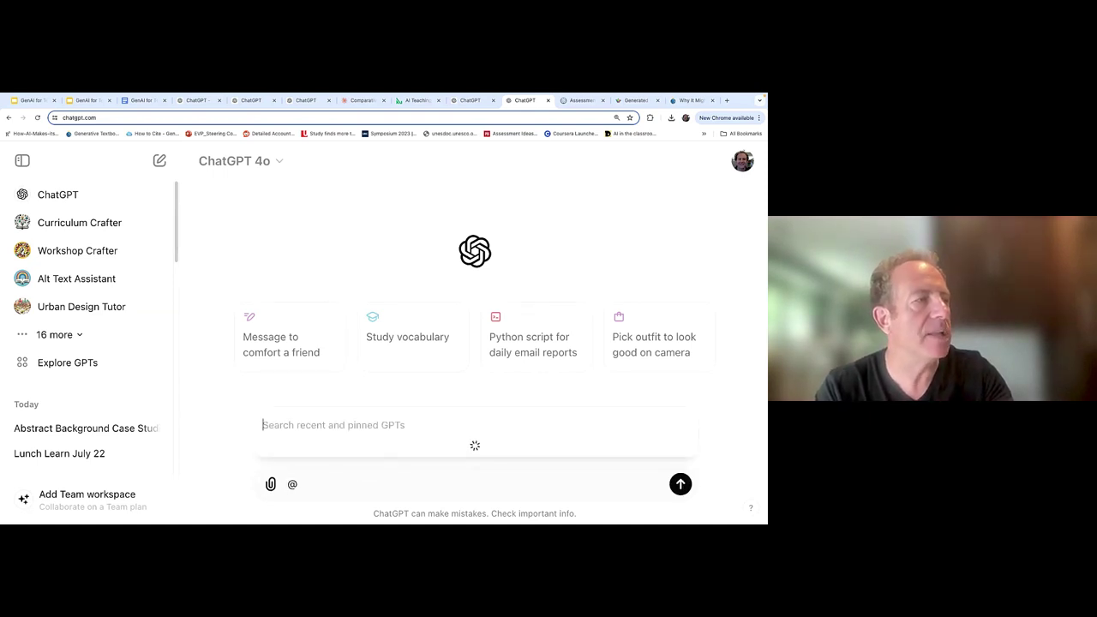
type("di")
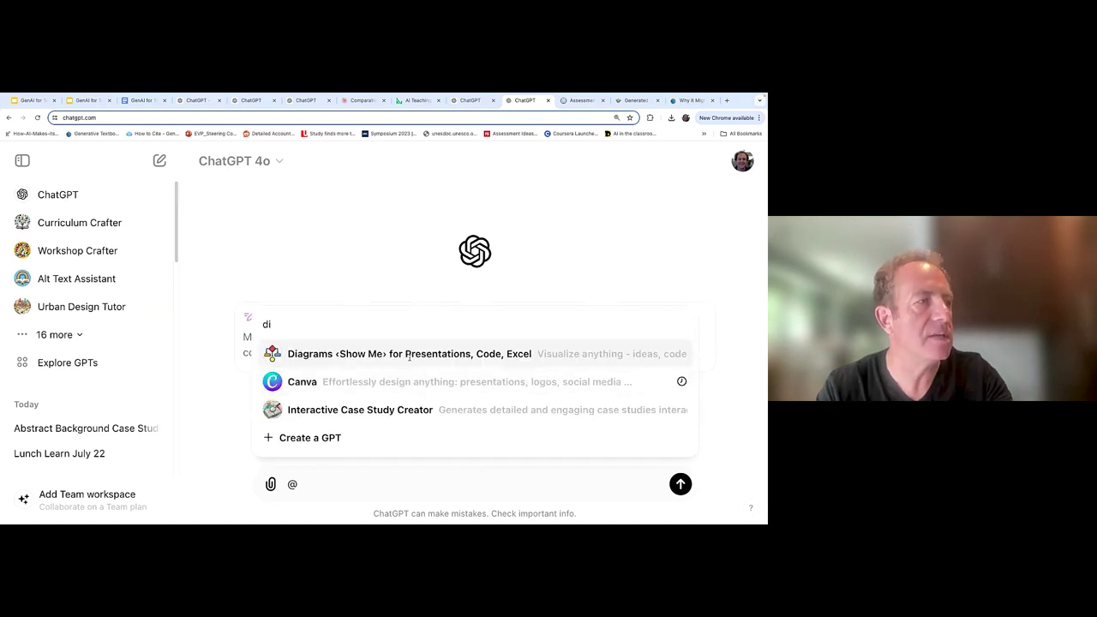
left_click(410, 360)
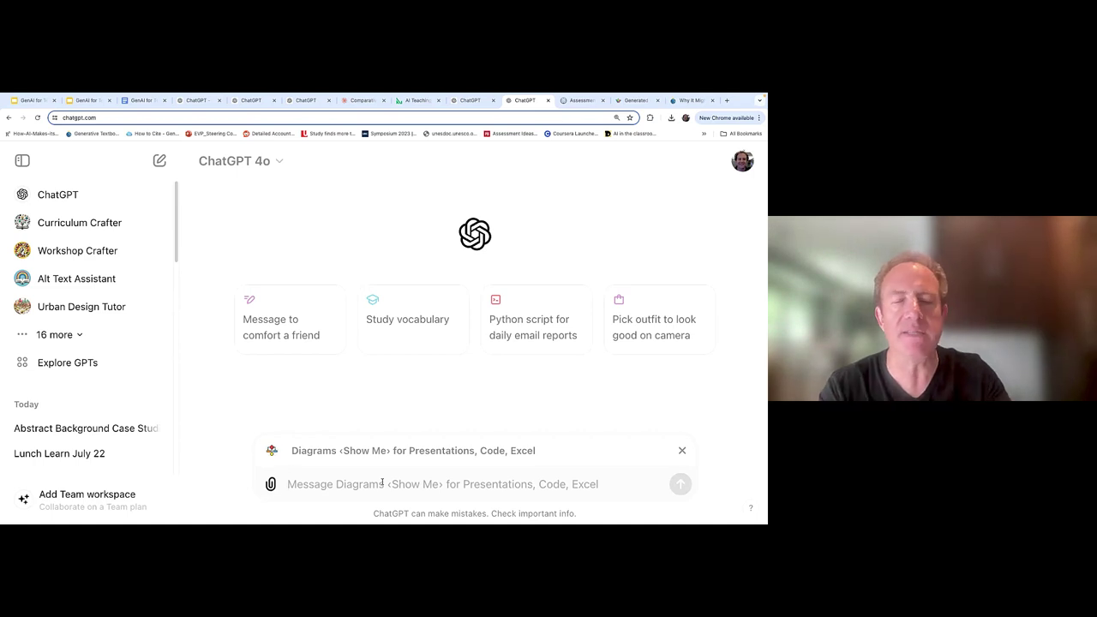
Send the diagram GPT the prompt "Create a diagram showing me the different western foundations for experiential learning"
type("Create a duag=")
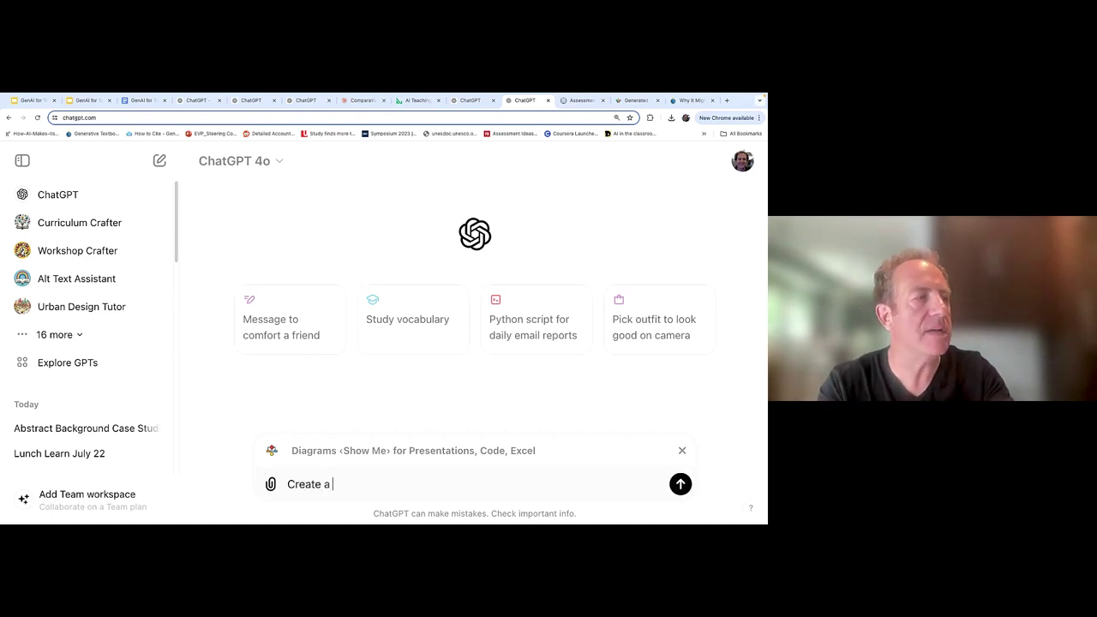
key("BackSpace")
key("BackSpace")
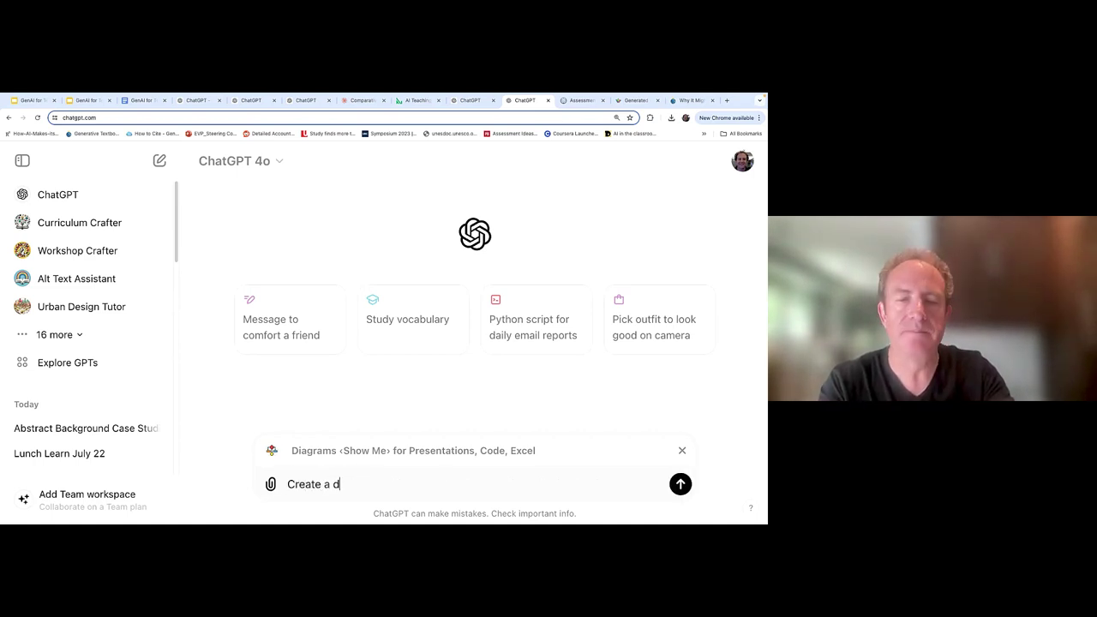
type("igram")
key("BackSpace")
key("BackSpace")
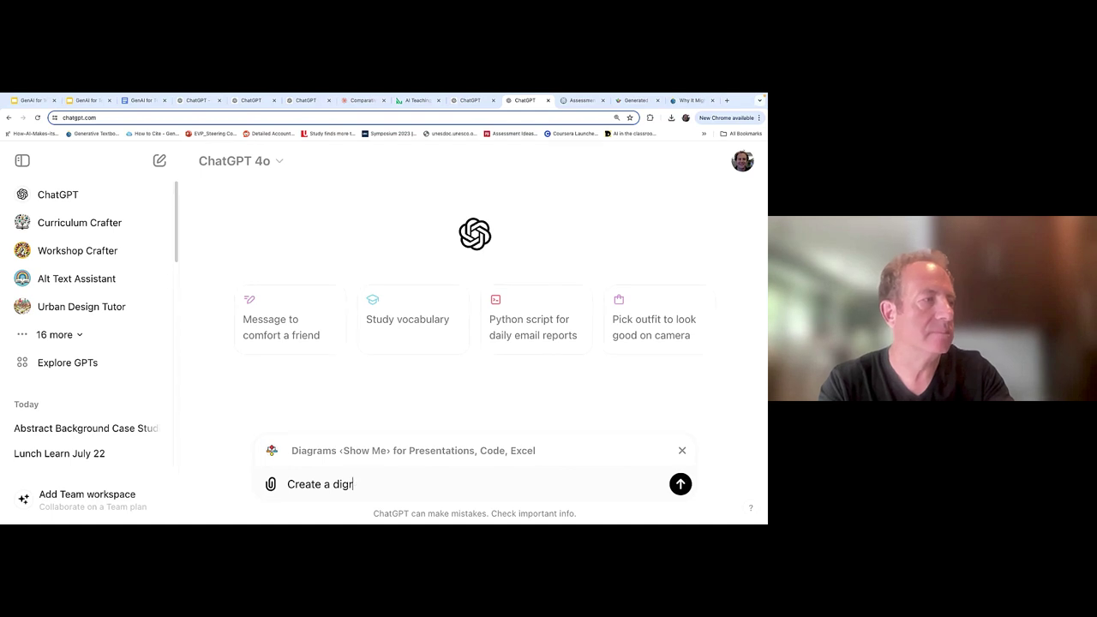
type("agram show")
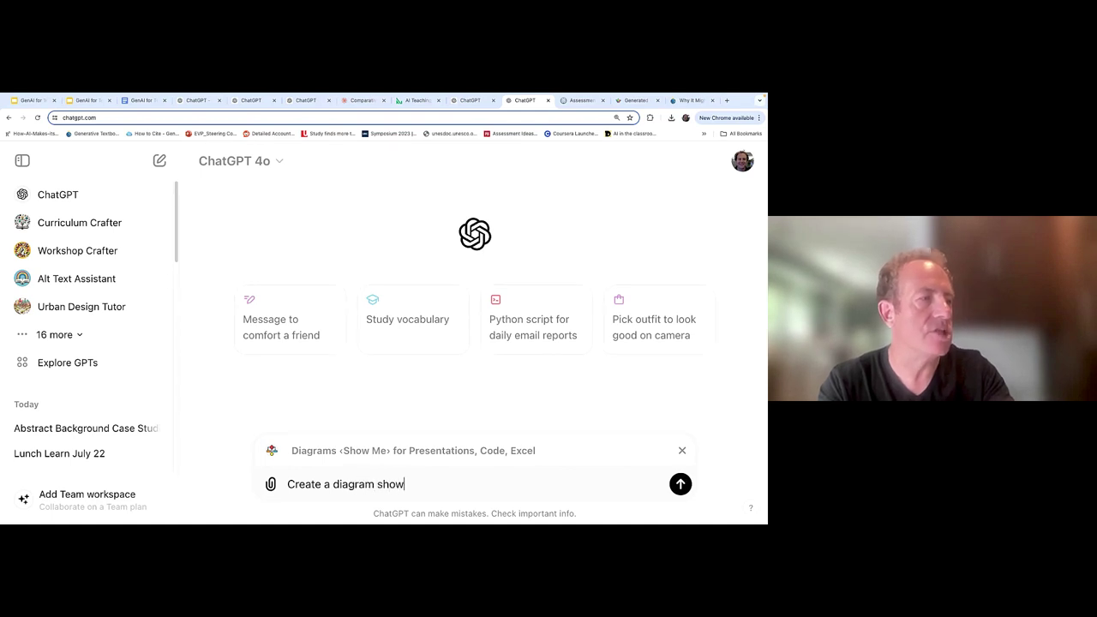
type("ing me the differ")
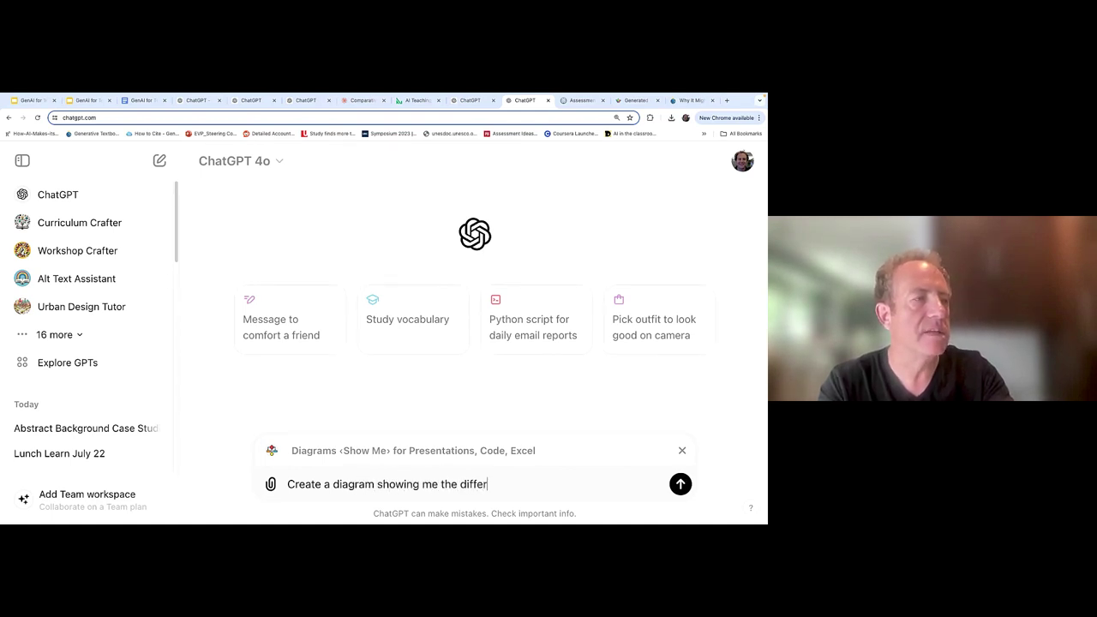
type("ent wes")
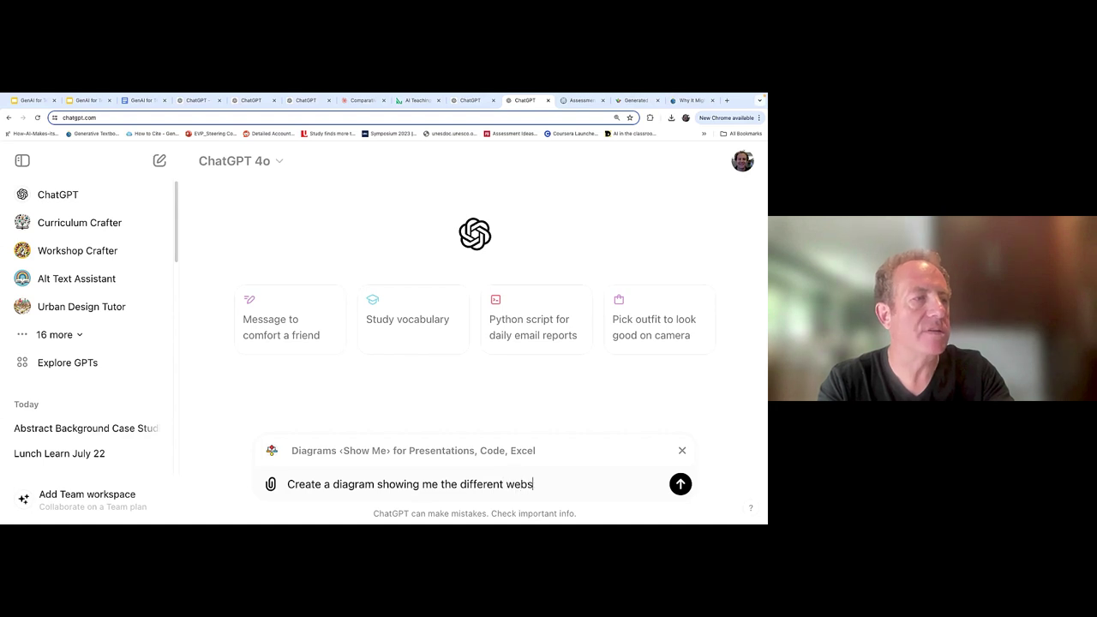
type("tern")
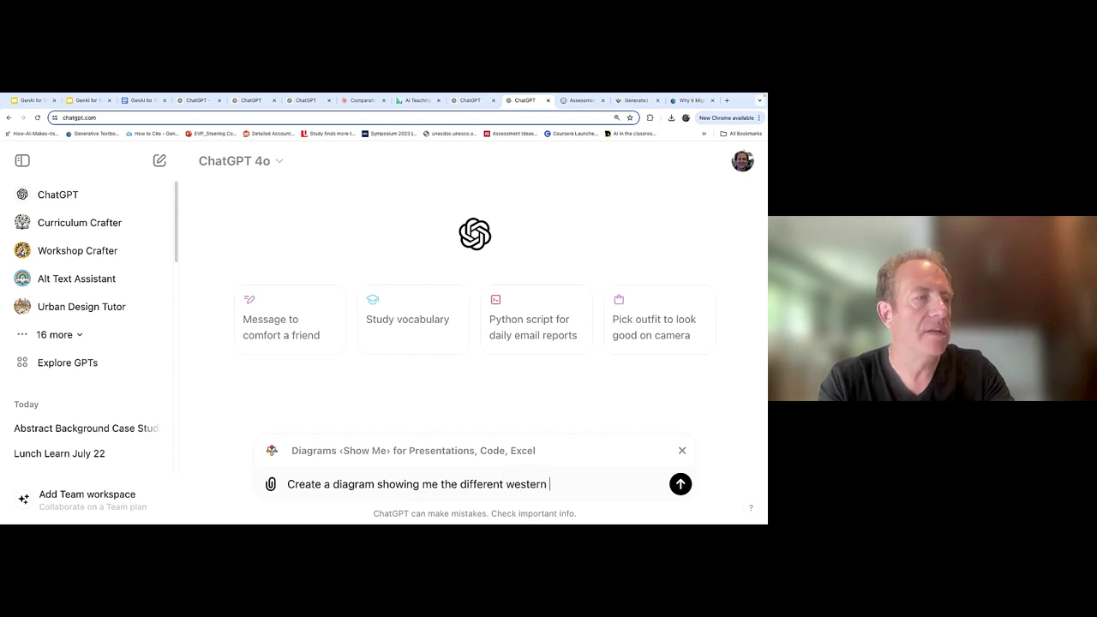
type(" foundations")
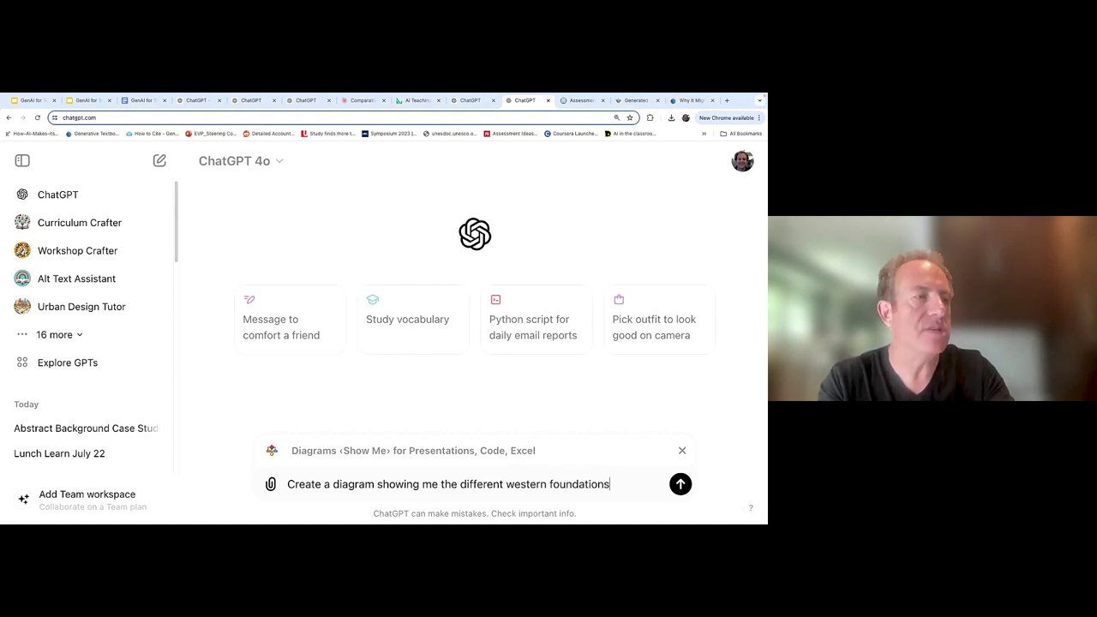
type(" for experie")
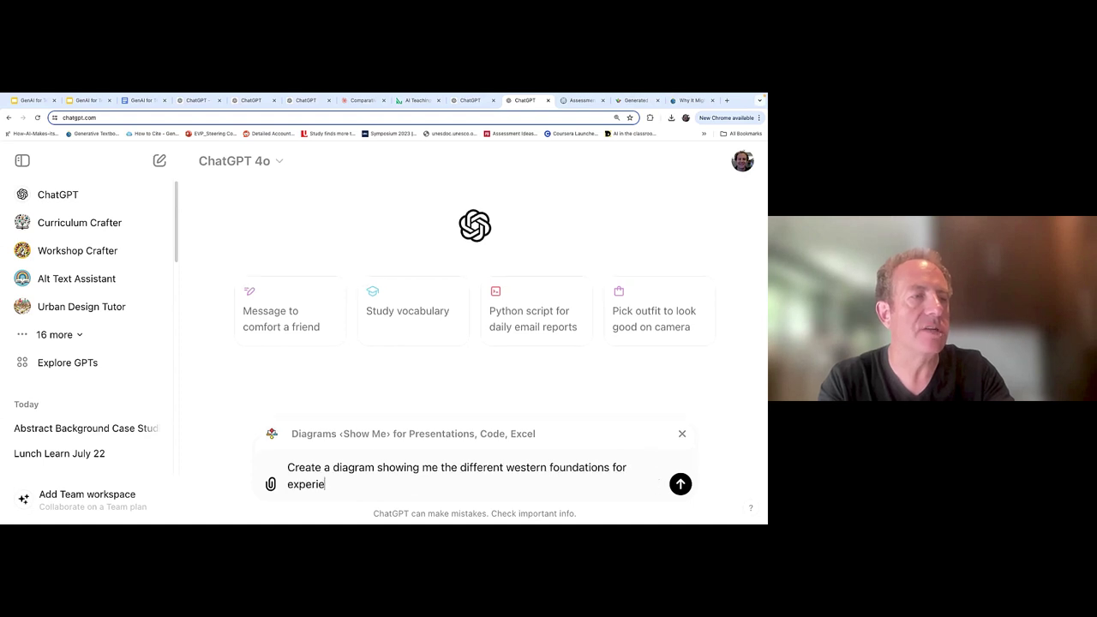
type("ntial learning")
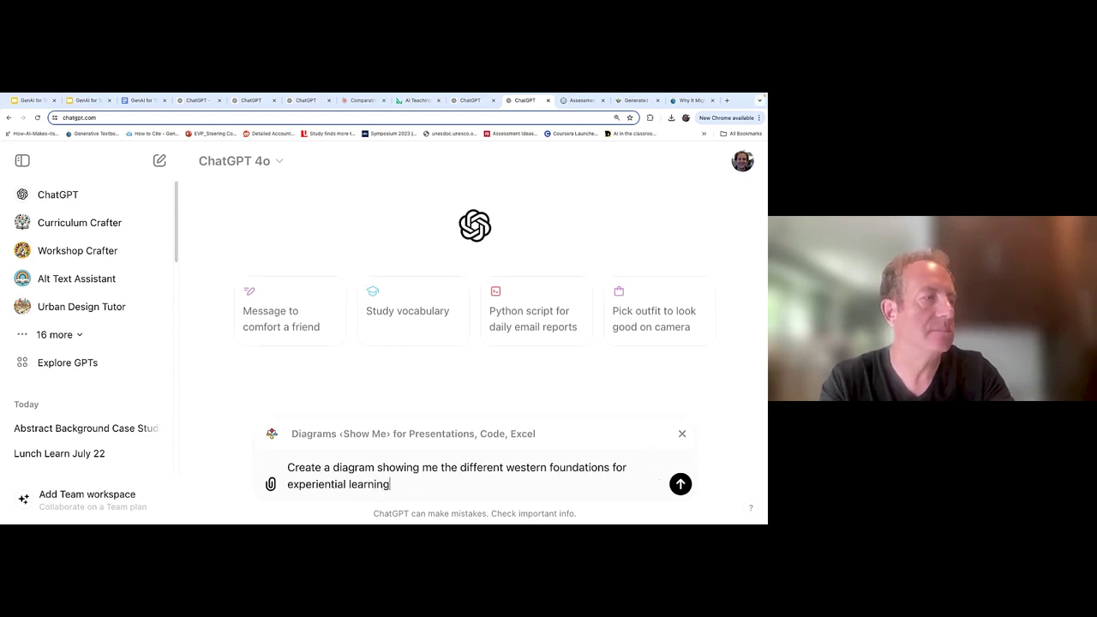
key("Return")
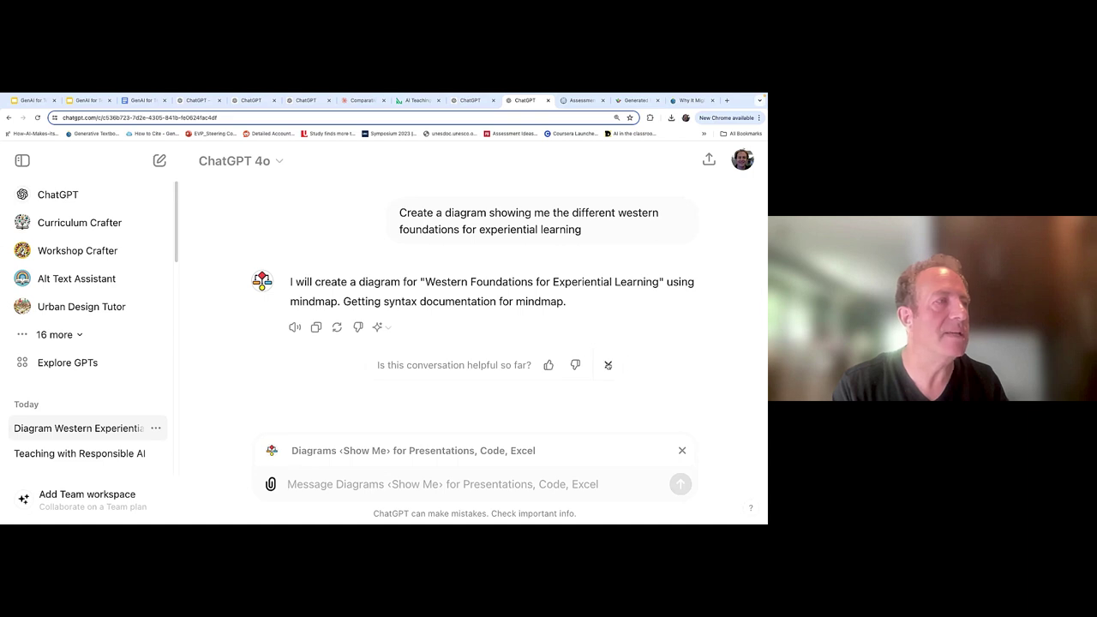
Dismiss the conversation feedback request and copy the text of the sent diagram prompt
left_click(608, 365)
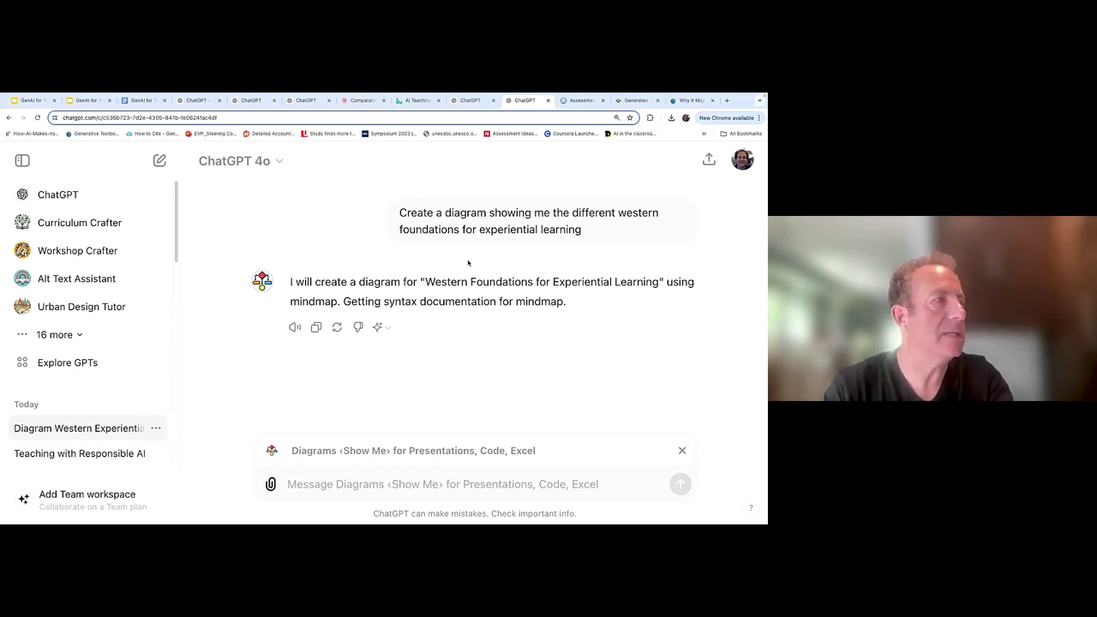
triple_click(428, 230)
key("cmd+c")
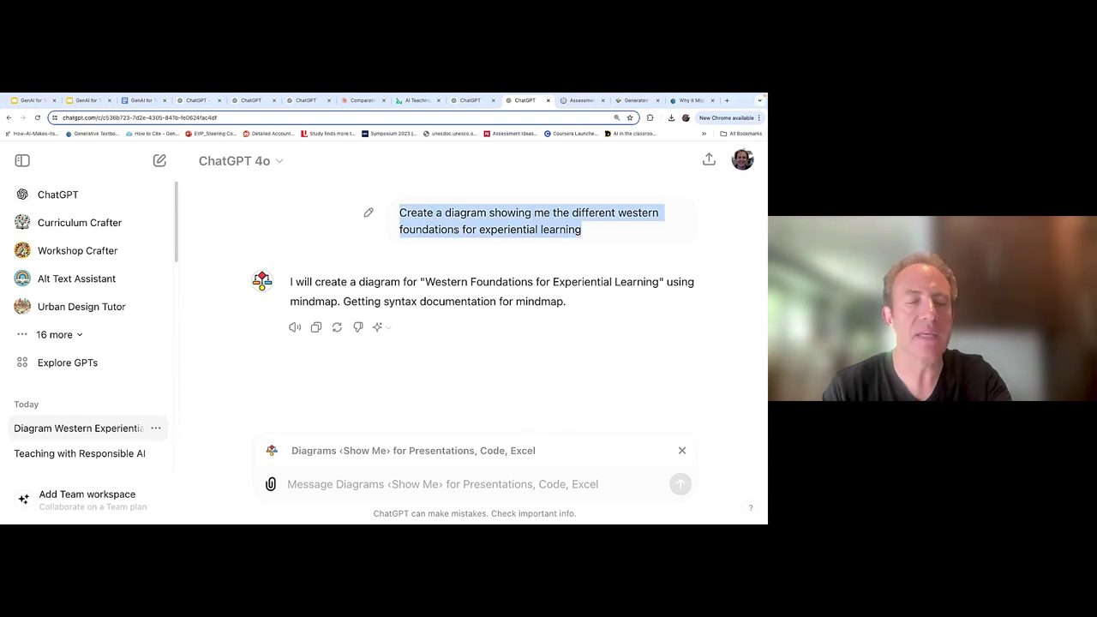
Resend the prompt "Create a diagram showing me the different western foundations for experiential learning" to the diagram GPT and view the generated mindmap
left_click(365, 485)
key("cmd+v")
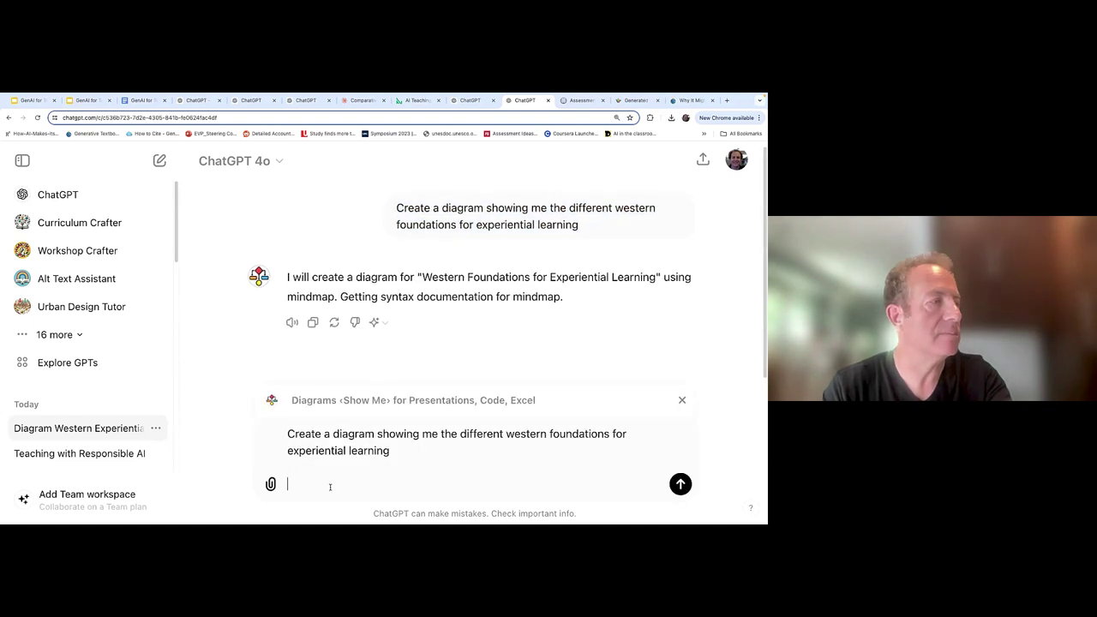
key("Return")
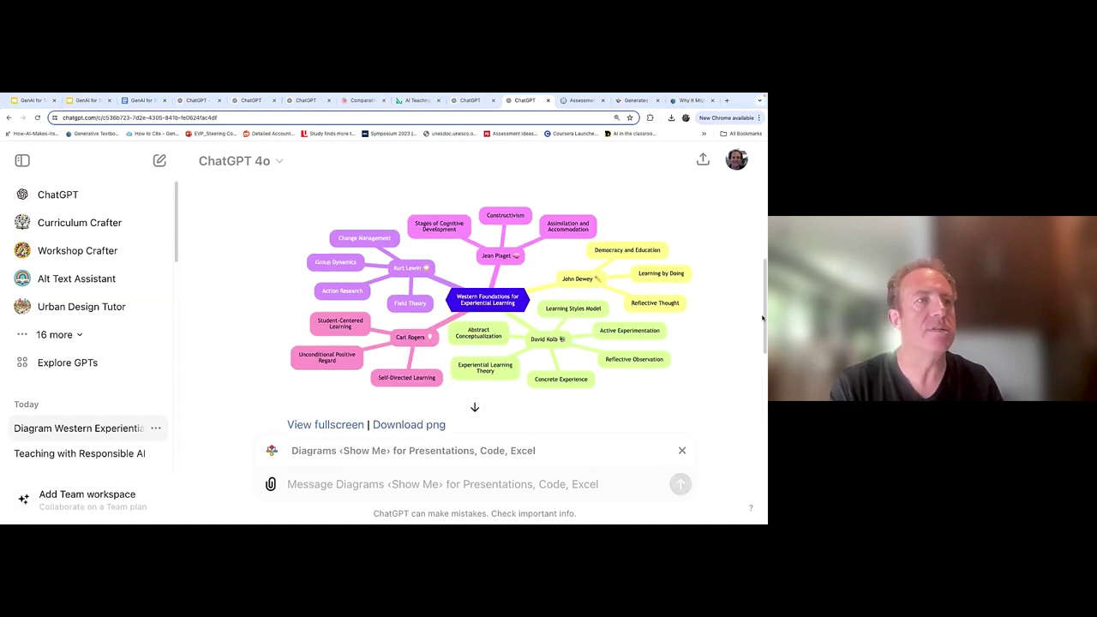
scroll(755, 272, "up", 2)
scroll(756, 273, "down", 5)
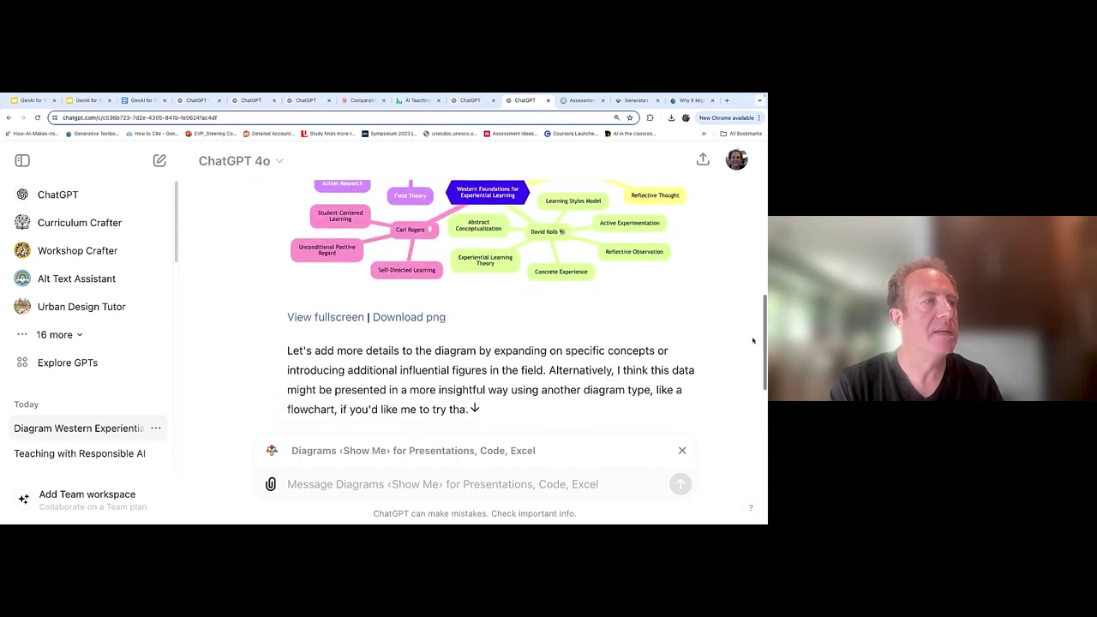
Open the mindmap in full-screen view, and return to the chat to review the suggestions and editing options below the diagram
left_click(335, 306)
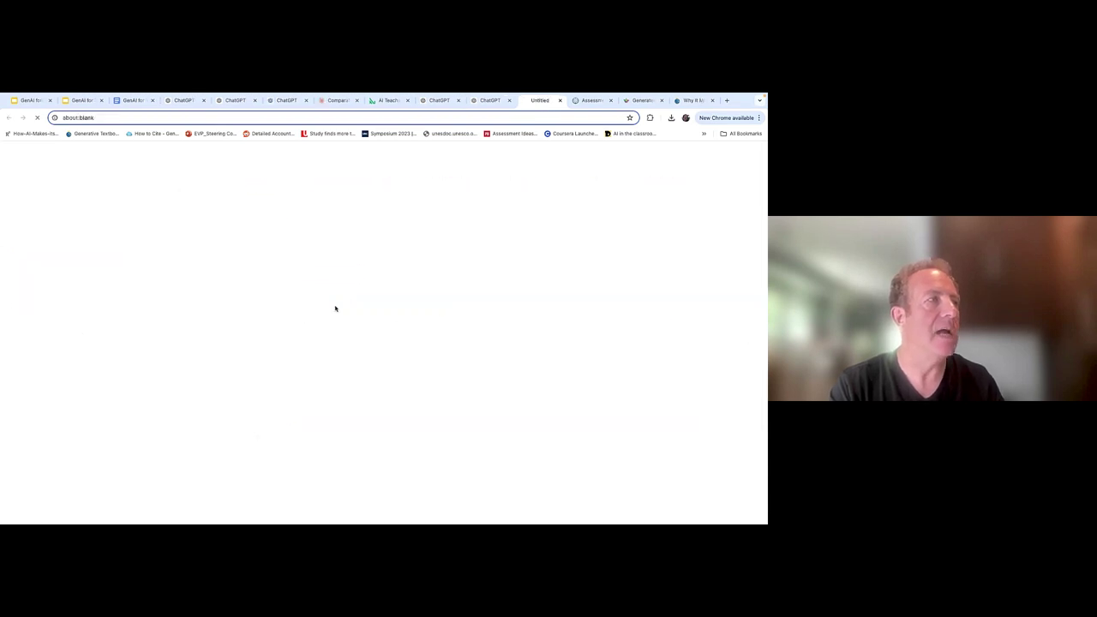
left_click(490, 100)
scroll(762, 331, "down", 3)
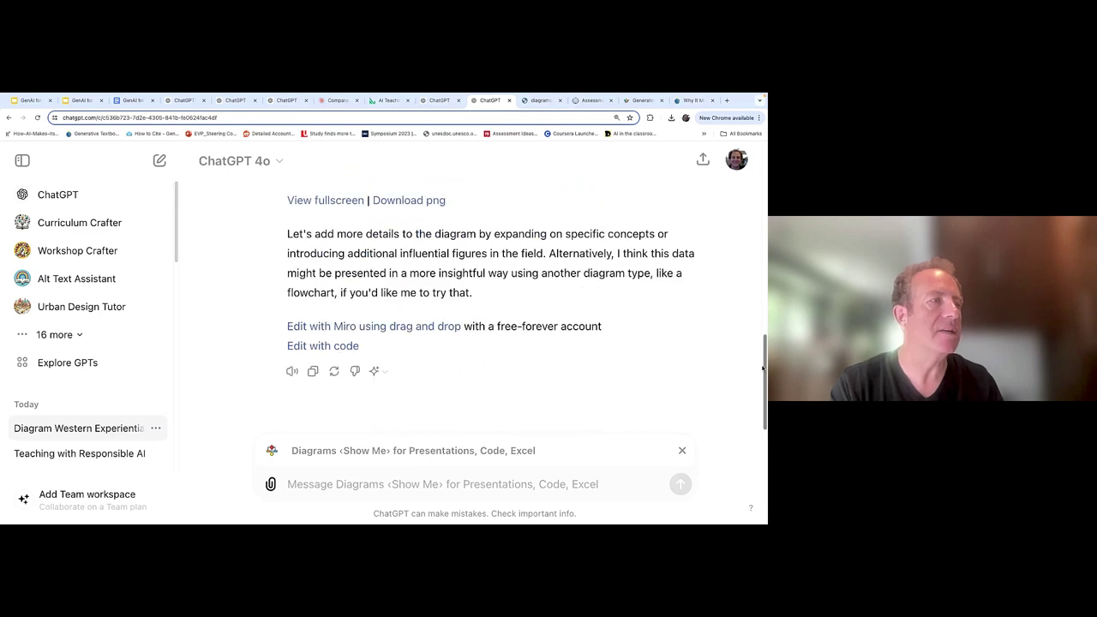
scroll(762, 349, "up", 2)
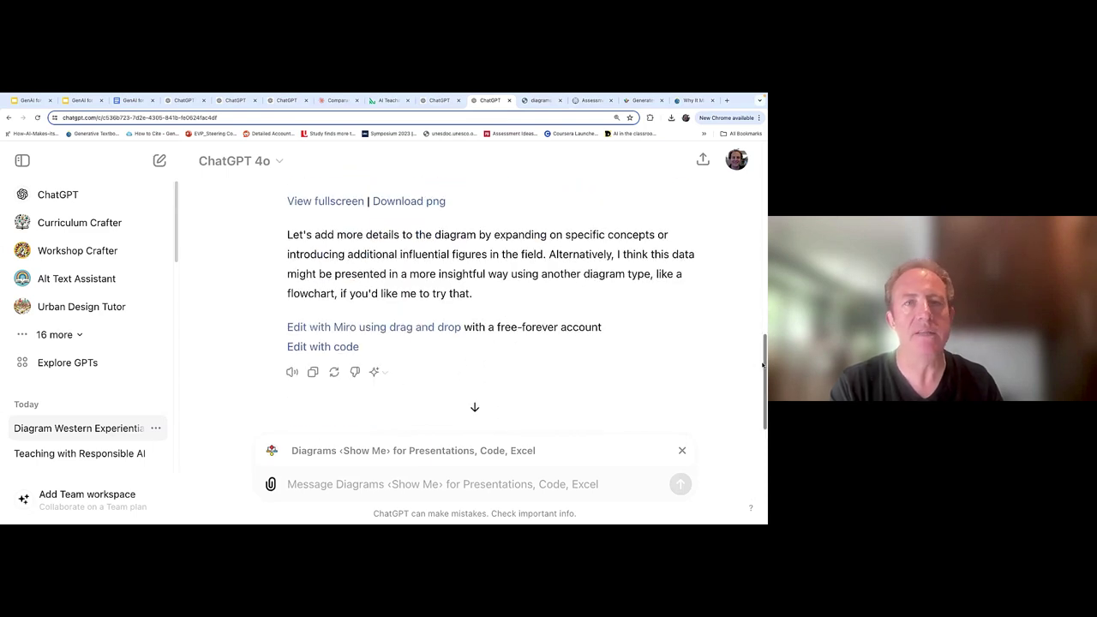
scroll(762, 349, "up", 4)
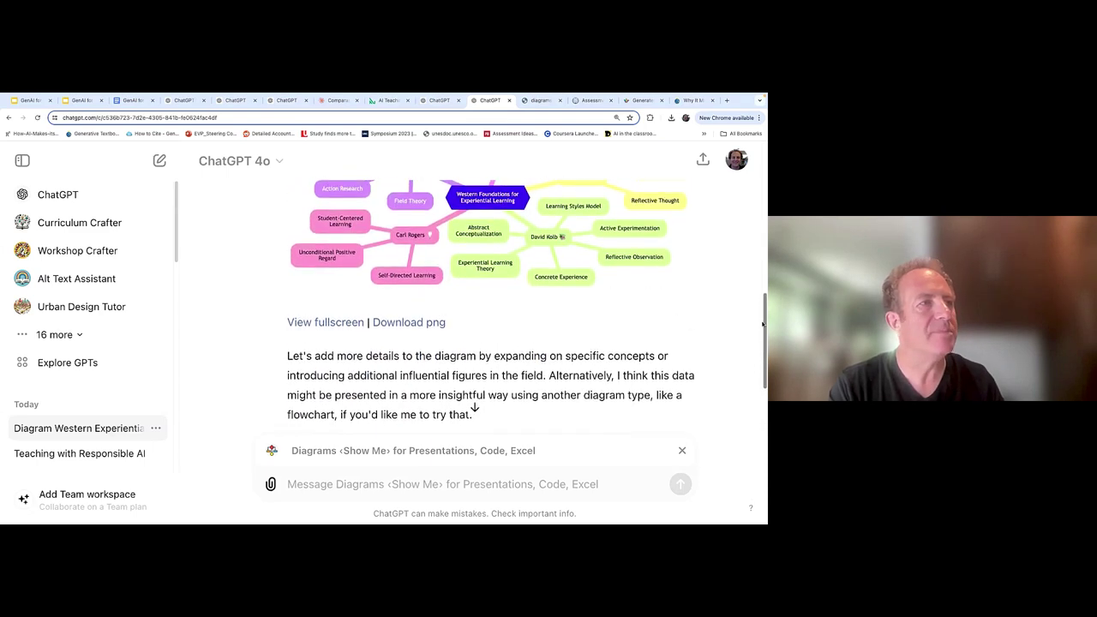
Switch to the Google Slides presentation and show the "Diagrams and Equations" slide with the Lewis structures example
left_click(70, 104)
left_click(41, 101)
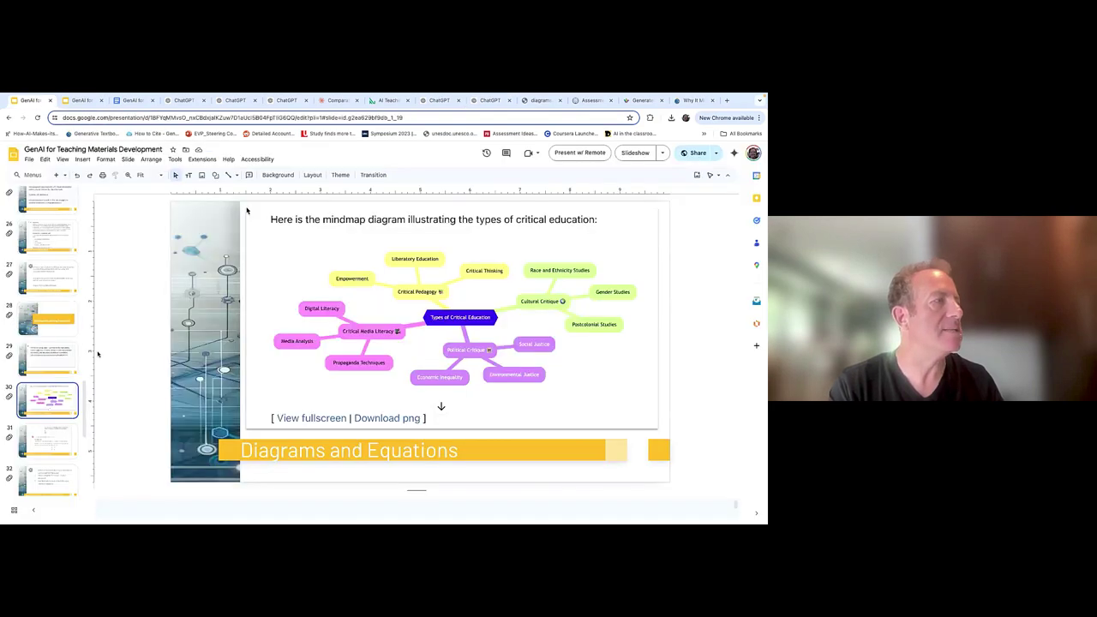
left_click(57, 438)
key("Up")
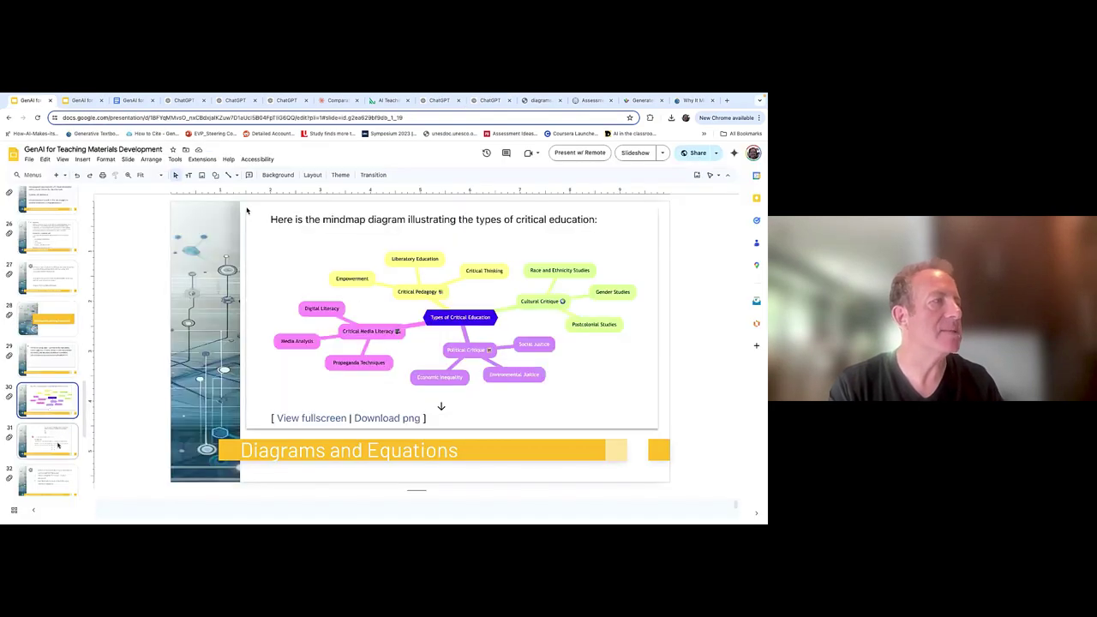
left_click(57, 445)
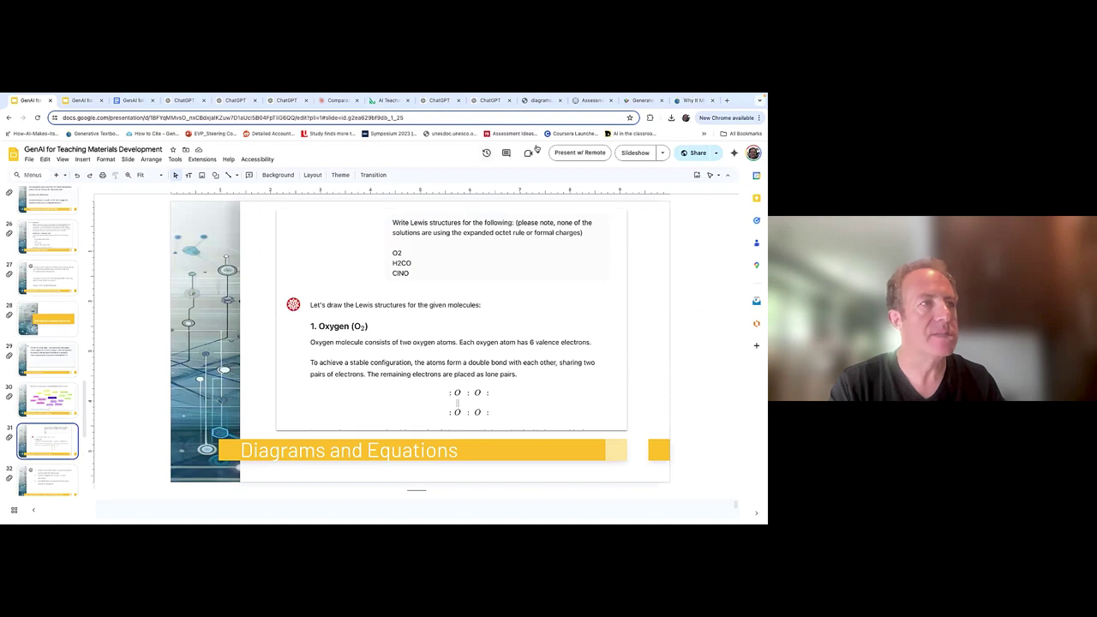
Switch to the Google Docs handout and copy the Lewis structures prompt for O2, H2CO and ClNO under Equations
left_click(121, 104)
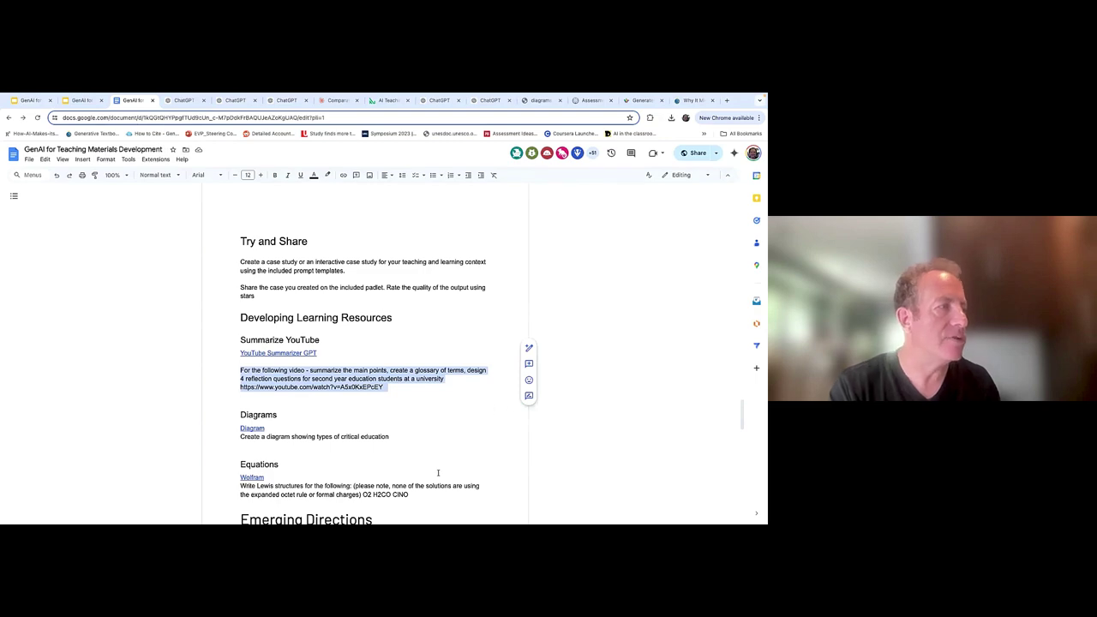
triple_click(394, 495)
key("ctrl+c")
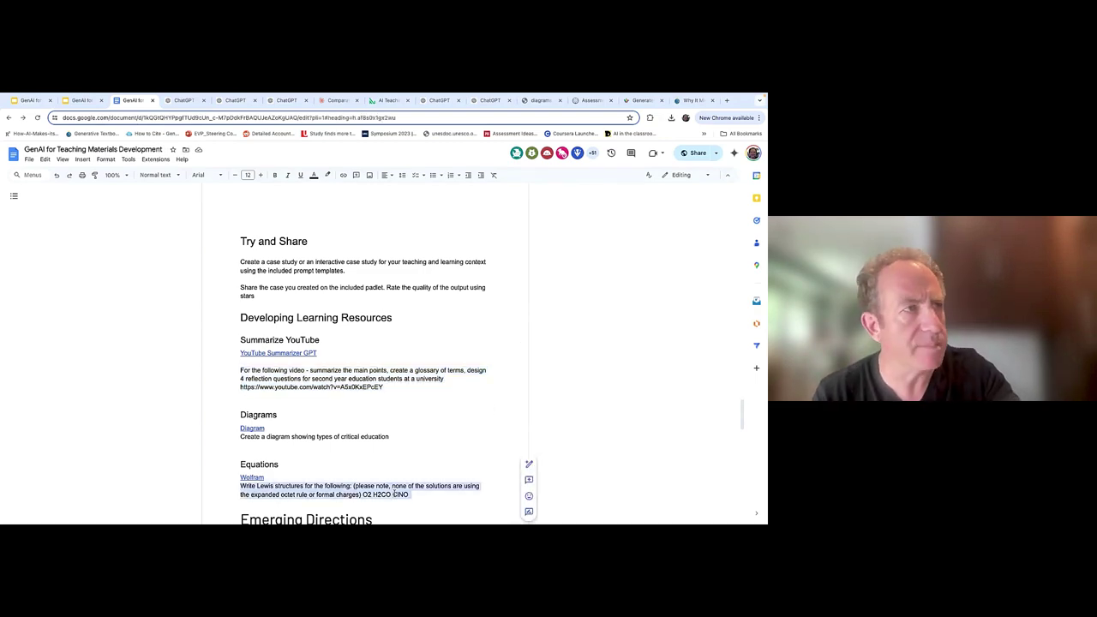
Switch to the ChatGPT conversation with the ethics case, dismiss its feedback request and start a new chat
left_click(639, 100)
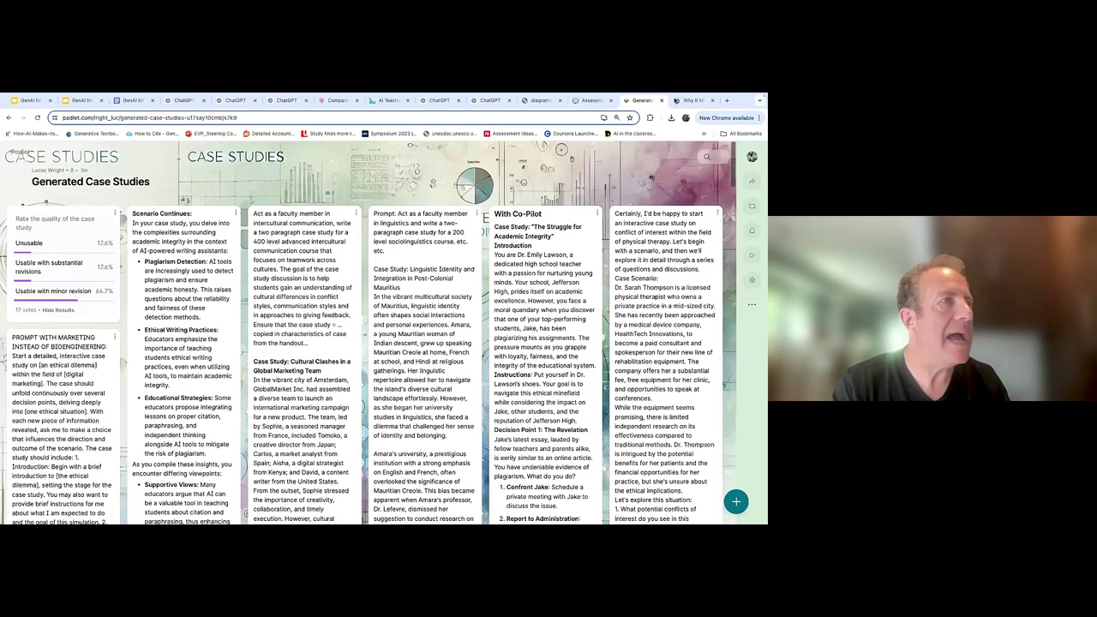
left_click(690, 100)
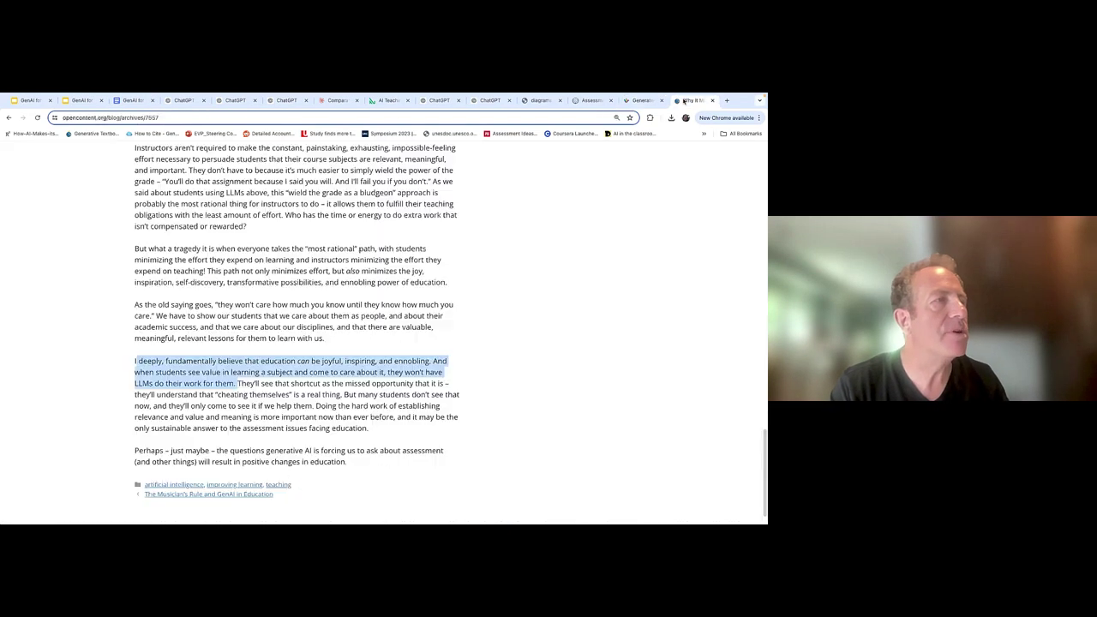
left_click(491, 100)
left_click(440, 100)
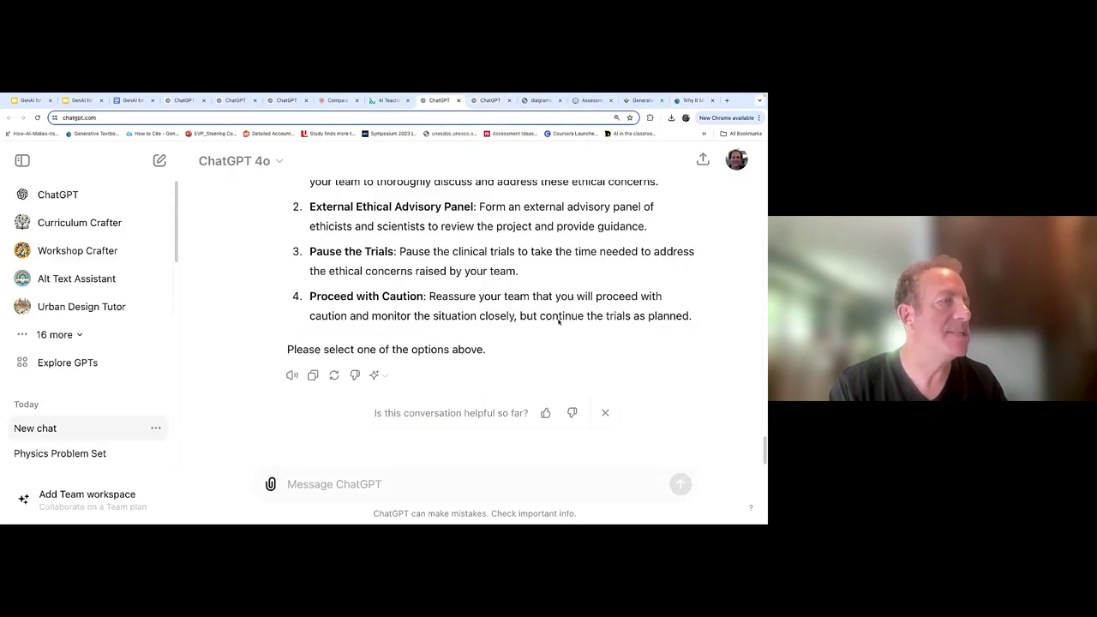
left_click(605, 413)
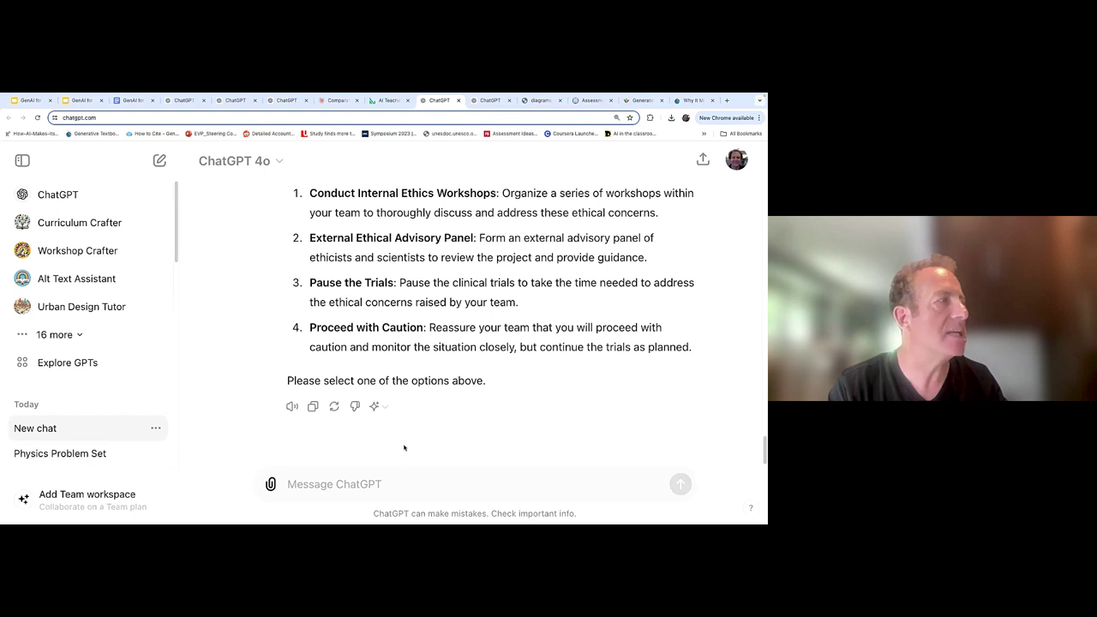
left_click(129, 195)
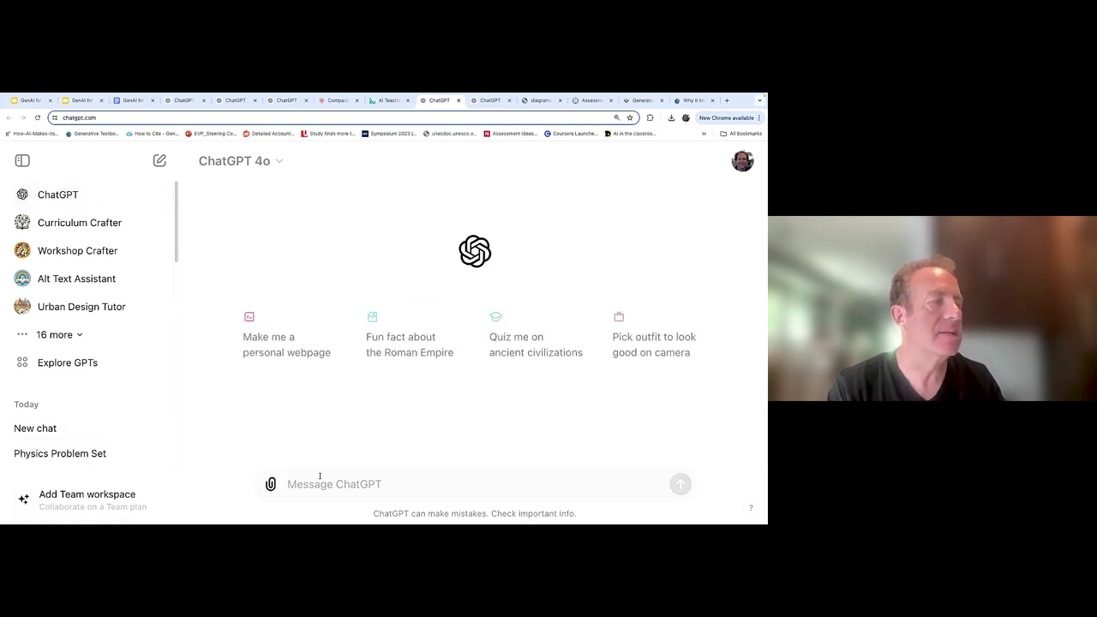
Try to mention the Wolfram GPT in the new chat's message
type("@wo")
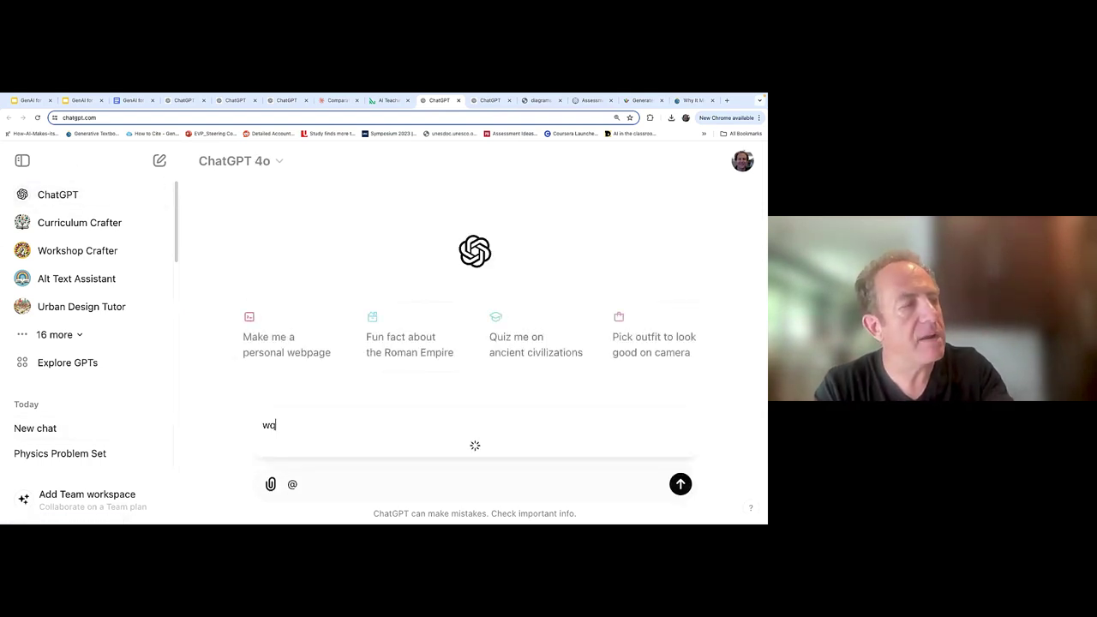
key("BackSpace")
key("BackSpace")
key("BackSpace")
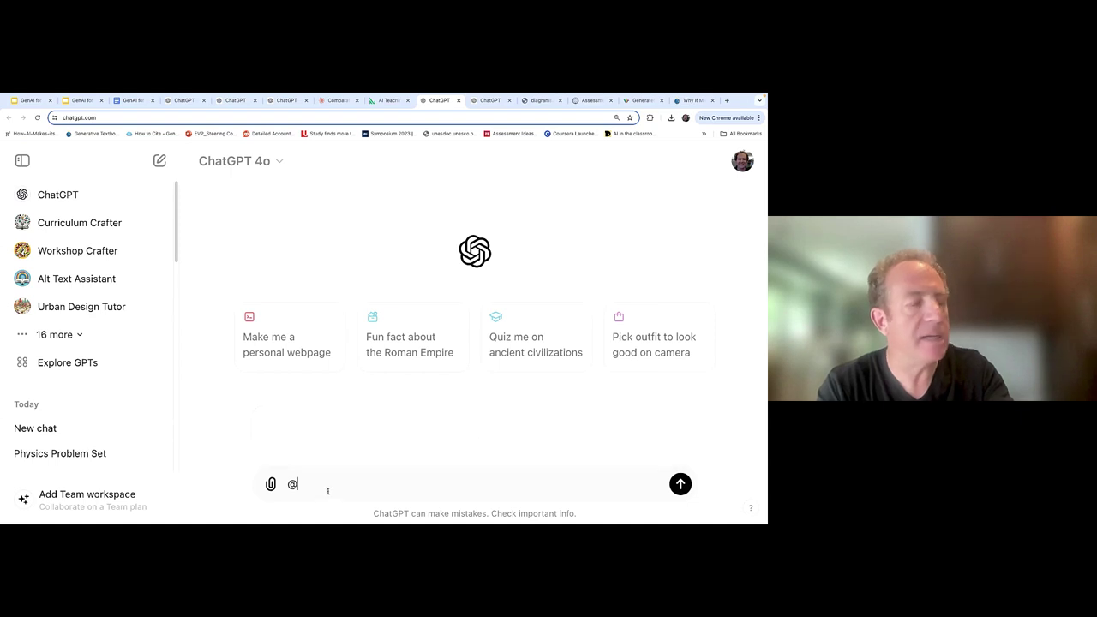
type("@wolf")
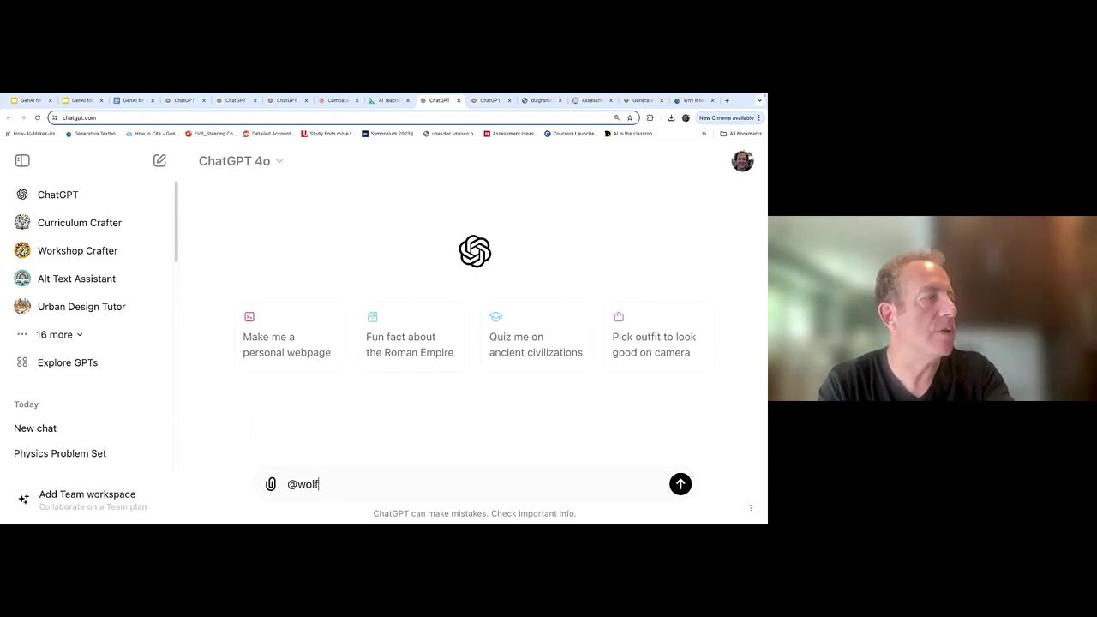
key("BackSpace")
key("BackSpace")
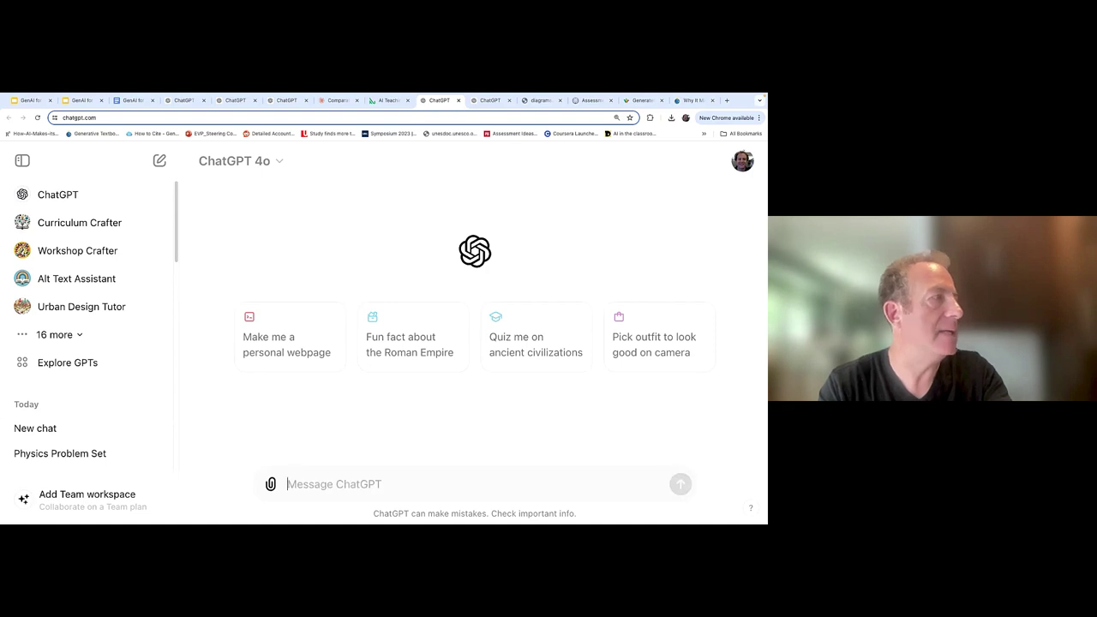
Expand the list of GPTs and open the Wolfram GPT
left_click(96, 336)
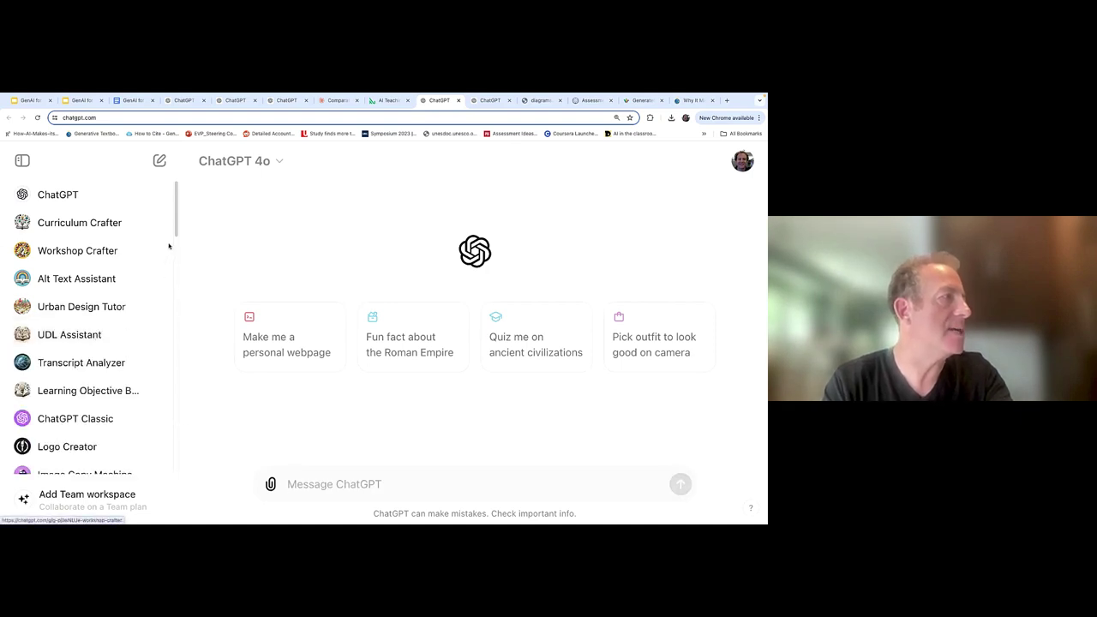
left_click_drag(174, 234, 172, 311)
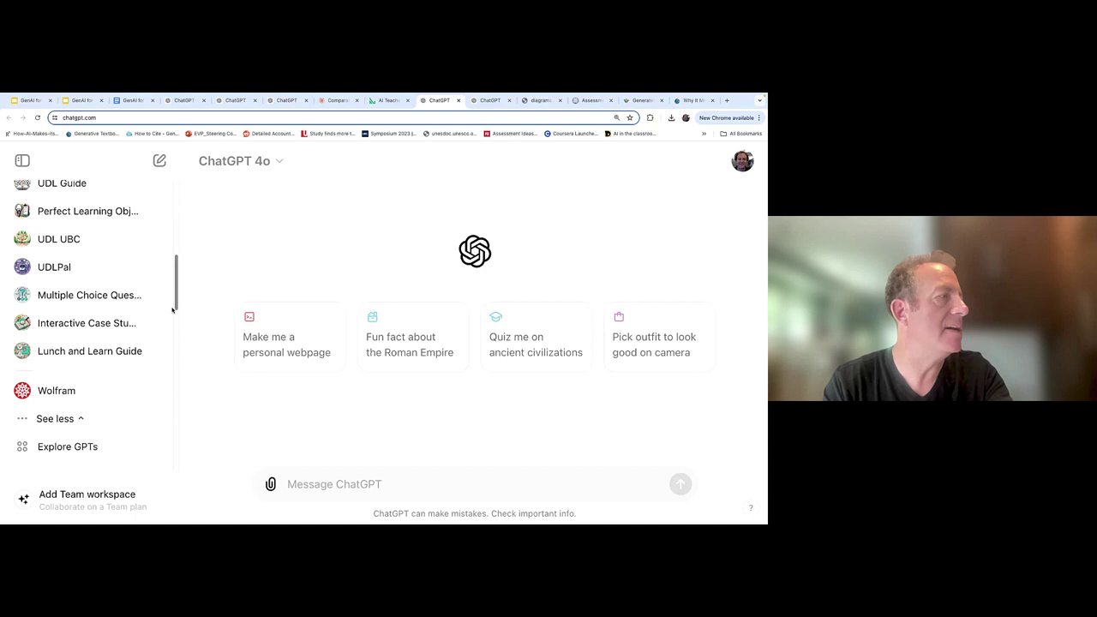
left_click(74, 386)
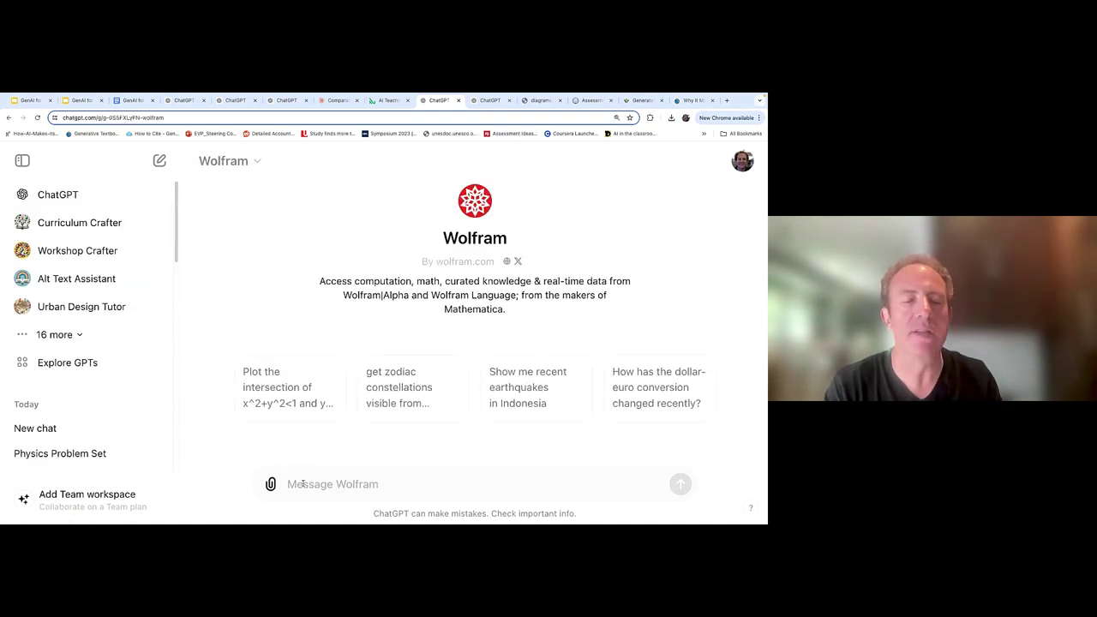
Send Wolfram the copied prompt asking for the Lewis structures of O2, H2CO and ClNO without expanded octets or formal charges
key("ctrl+v")
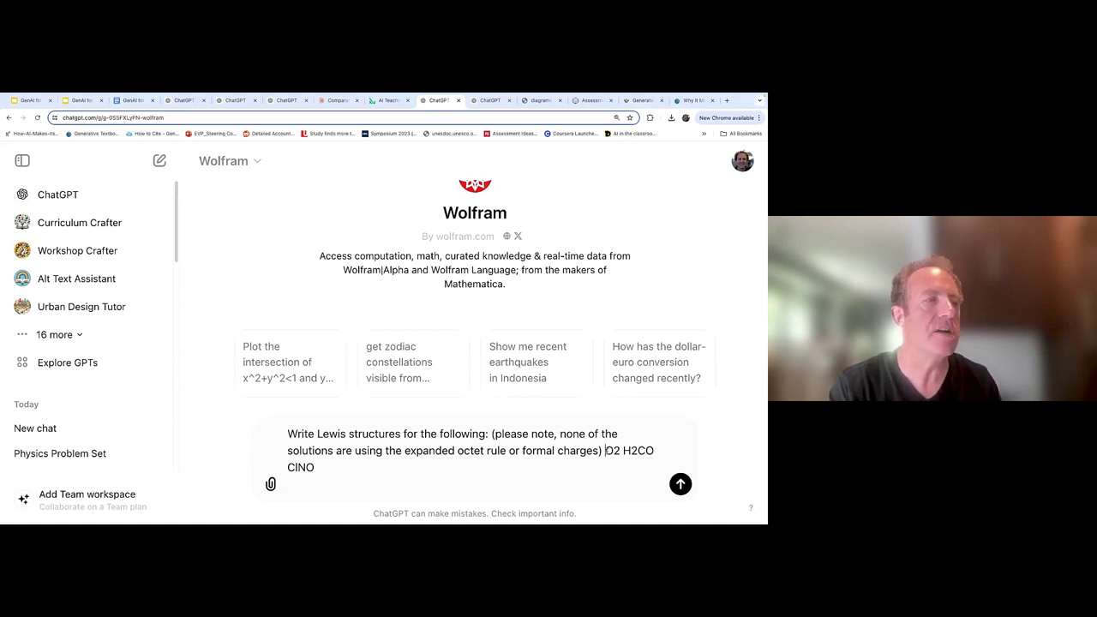
left_click_drag(604, 450, 607, 467)
left_click(608, 467)
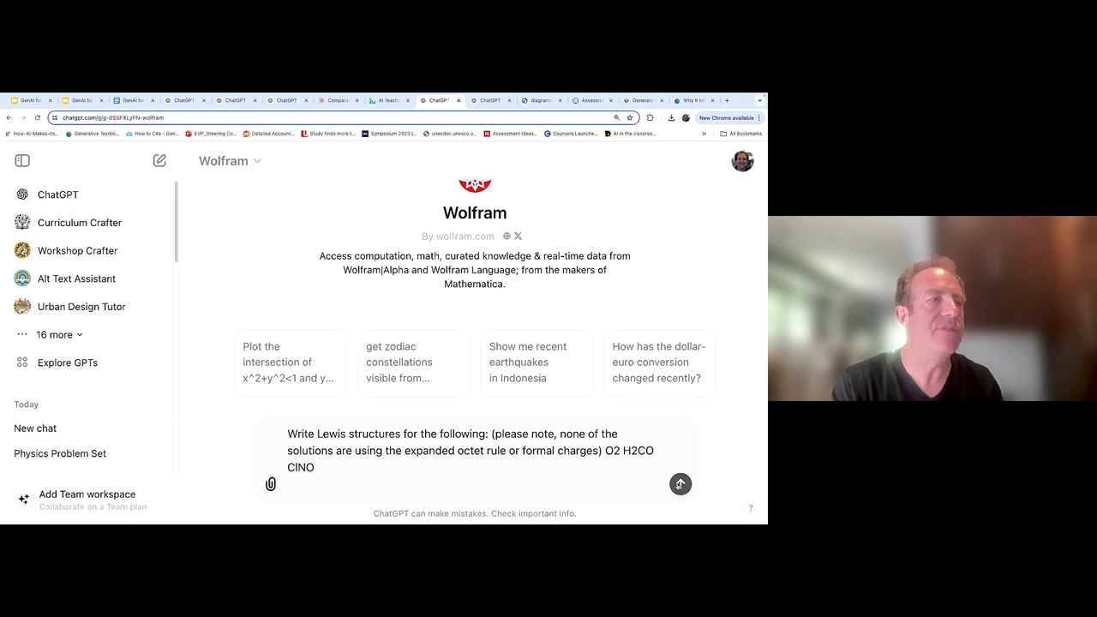
left_click(681, 485)
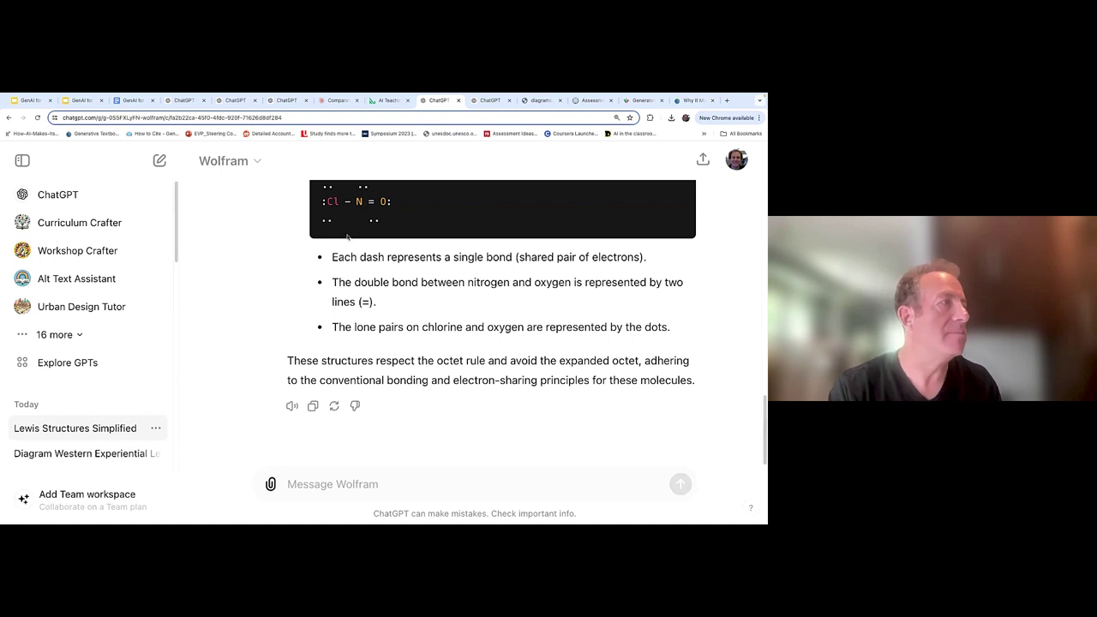
Start a new Wolfram chat and send the suggested prompt "Show me recent earthquakes in Indonesia"
left_click(236, 159)
left_click(246, 196)
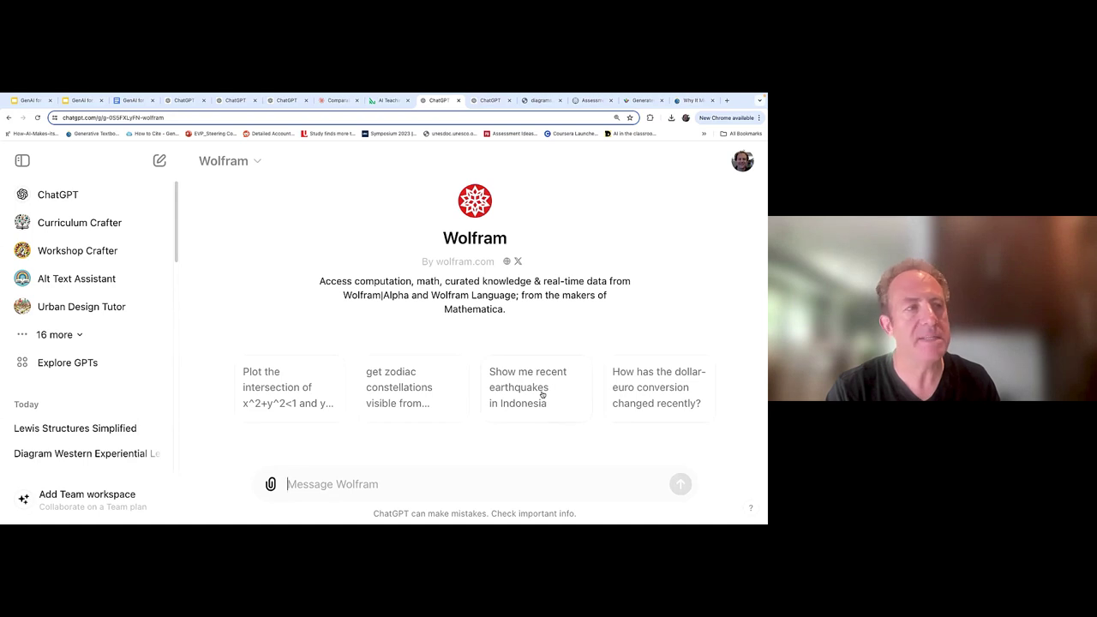
left_click(542, 394)
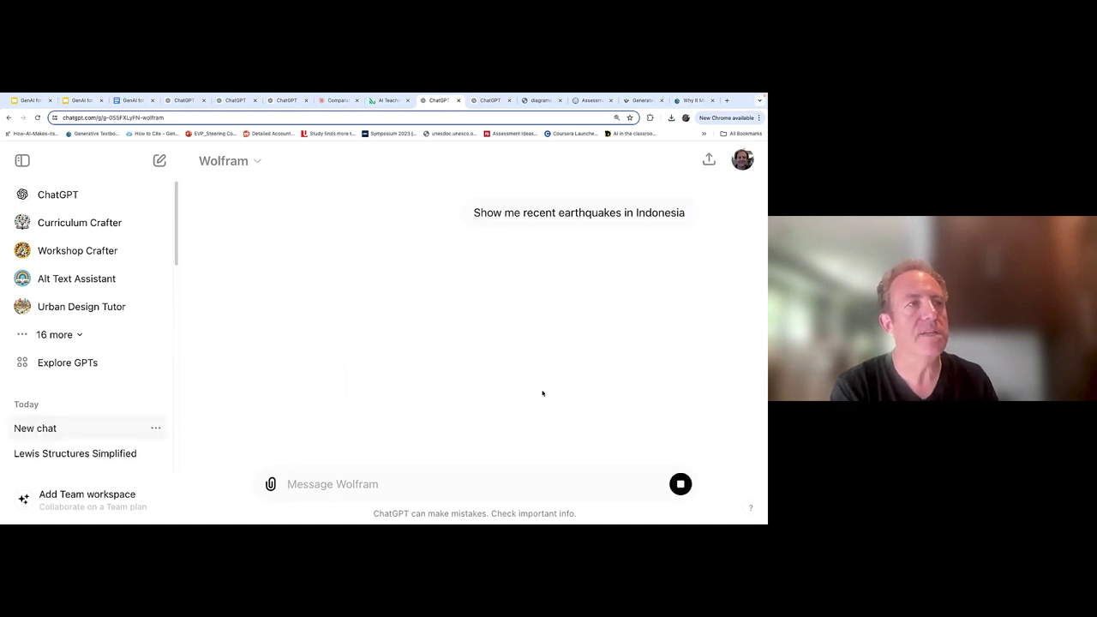